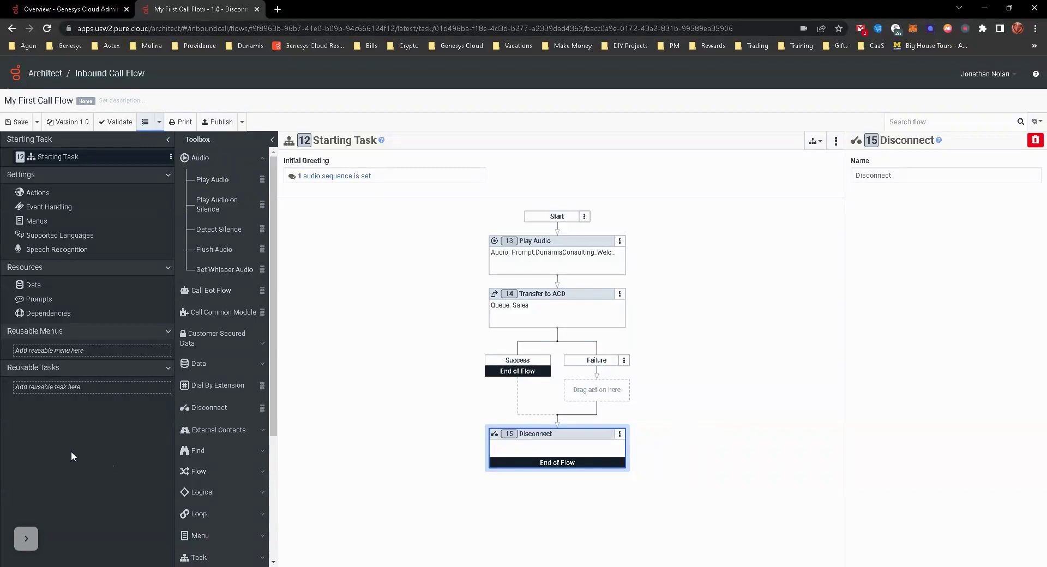
Step: Create a new reusable task named 'Schedule Check' from the Reusable Tasks toolbox
{"action": "right_click", "coordinate": [60, 388]}
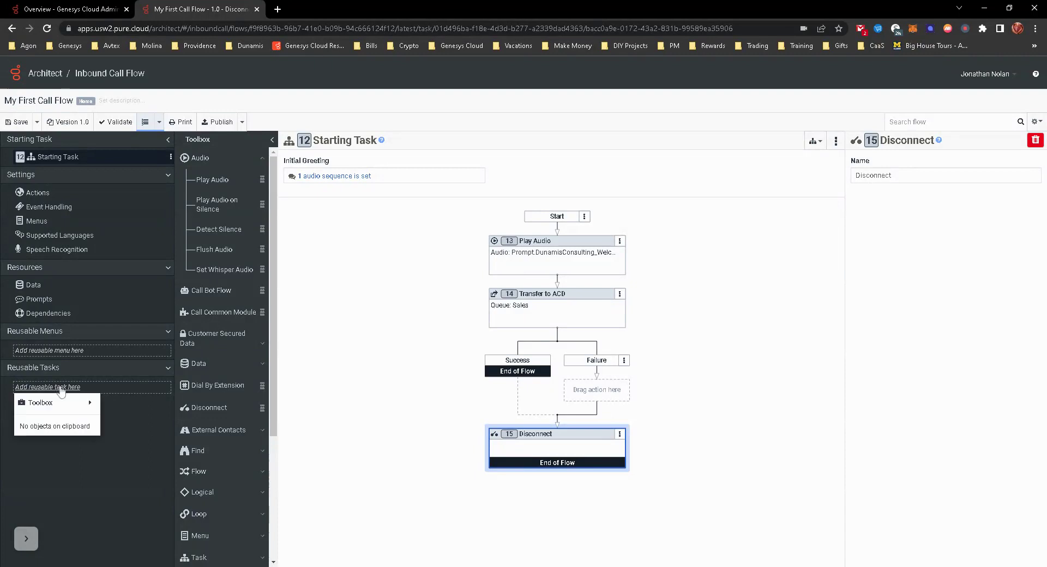
{"action": "mouse_move", "coordinate": [61, 403]}
{"action": "left_click", "coordinate": [123, 409]}
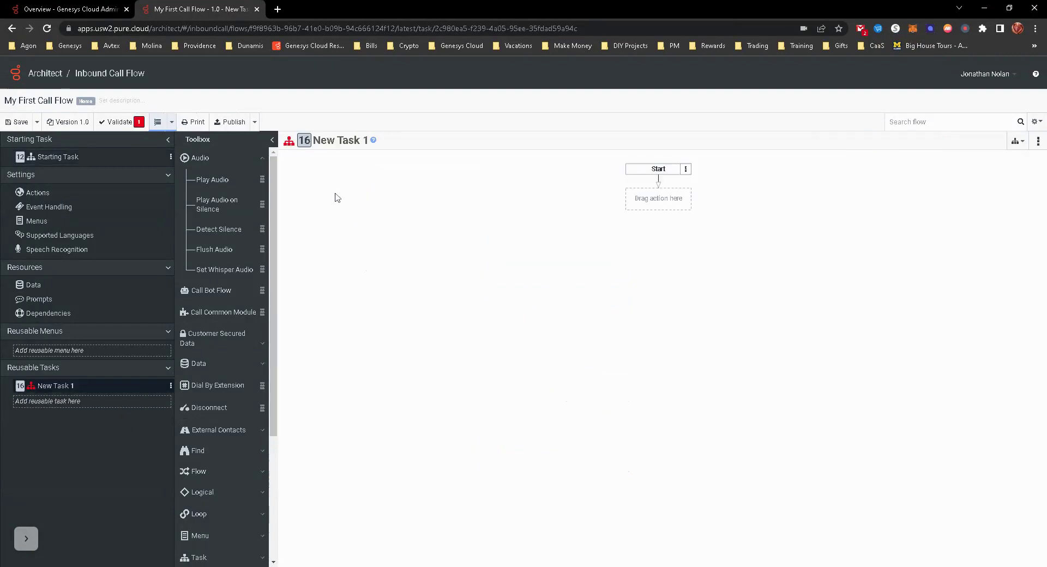
{"action": "type", "text": "Schedule ZC"}
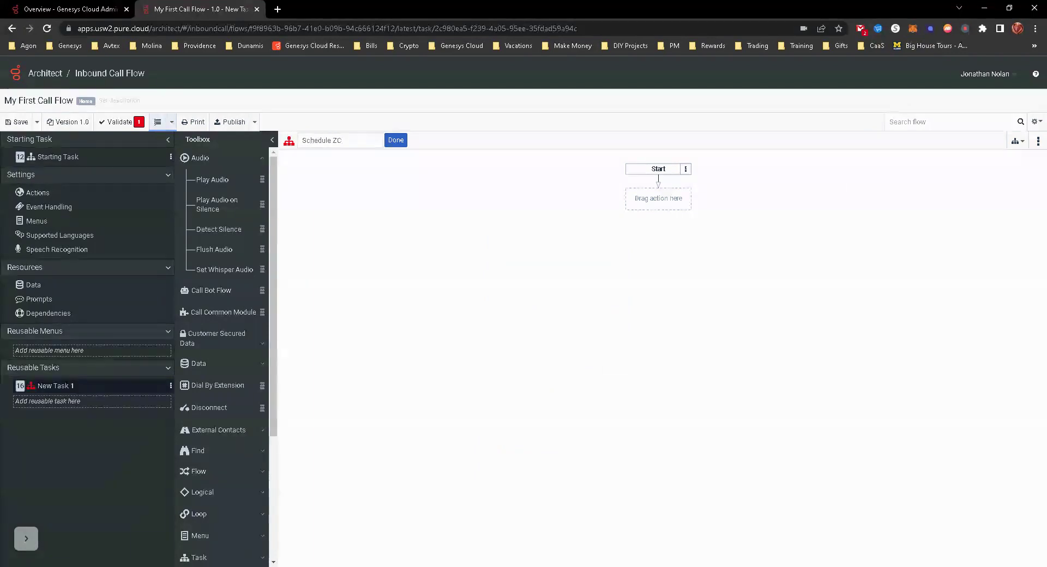
{"action": "key", "text": "BackSpace"}
{"action": "key", "text": "BackSpace"}
{"action": "type", "text": "Check"}
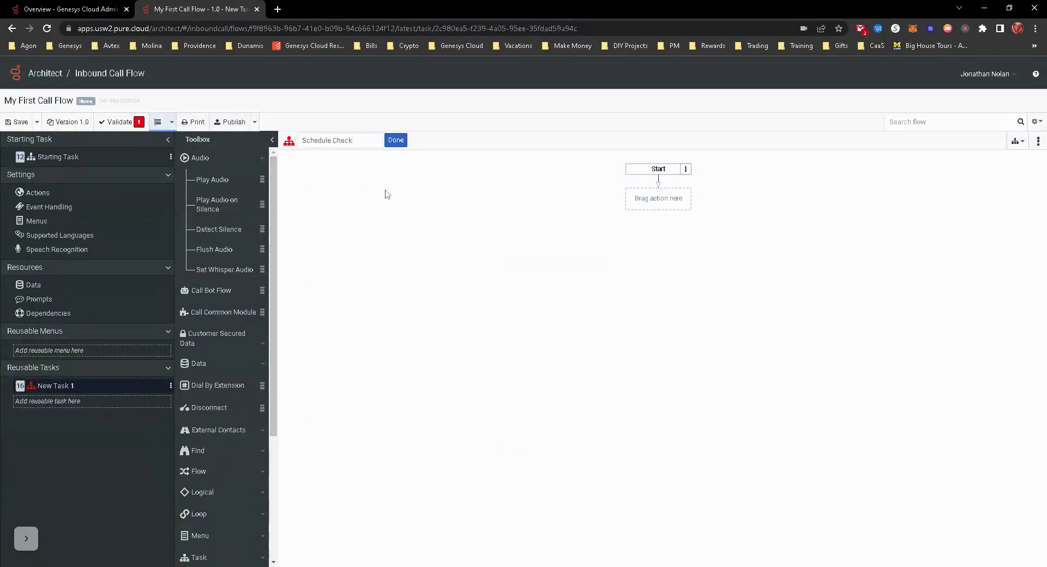
{"action": "left_click", "coordinate": [396, 141]}
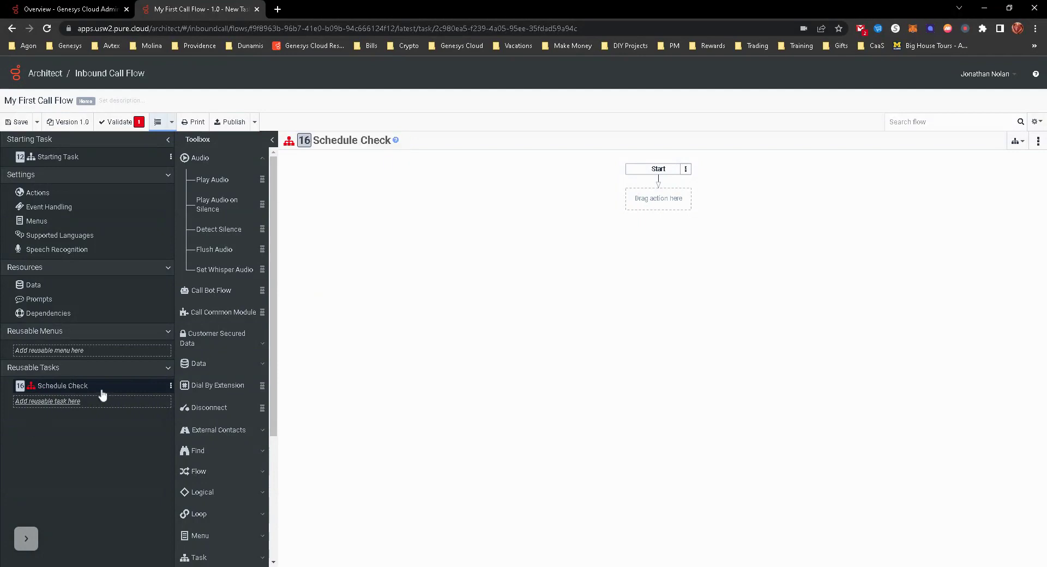
Step: Add a Logical > Evaluate Schedule Group action after Start in Schedule Check
{"action": "left_click", "coordinate": [655, 202]}
{"action": "mouse_move", "coordinate": [644, 219]}
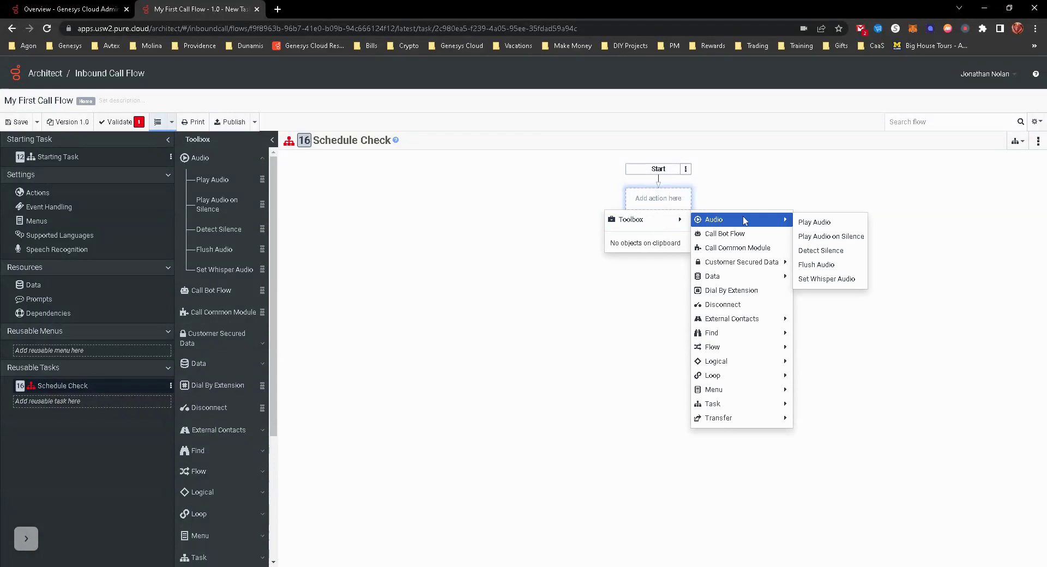
{"action": "mouse_move", "coordinate": [733, 374]}
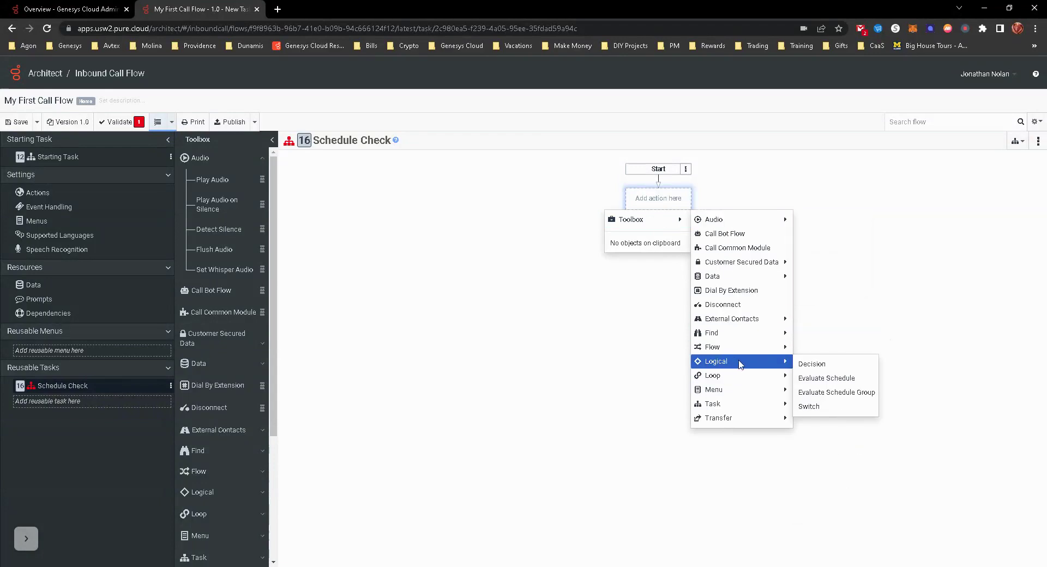
{"action": "left_click", "coordinate": [830, 393]}
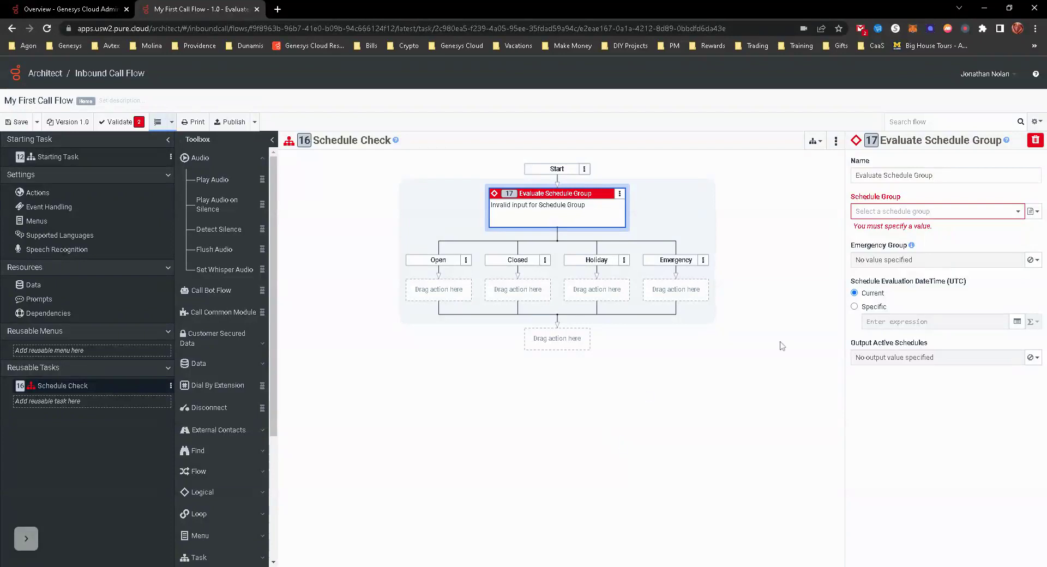
Step: Use schedule group Dunamis Consulting and literal emergency group Dunamis Emergency
{"action": "left_click", "coordinate": [935, 213]}
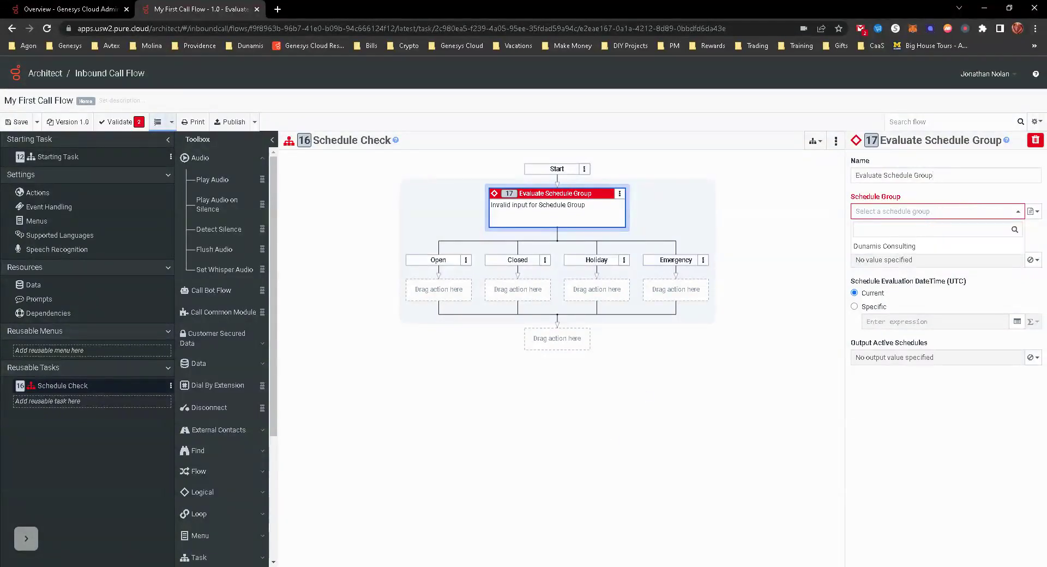
{"action": "left_click", "coordinate": [909, 249]}
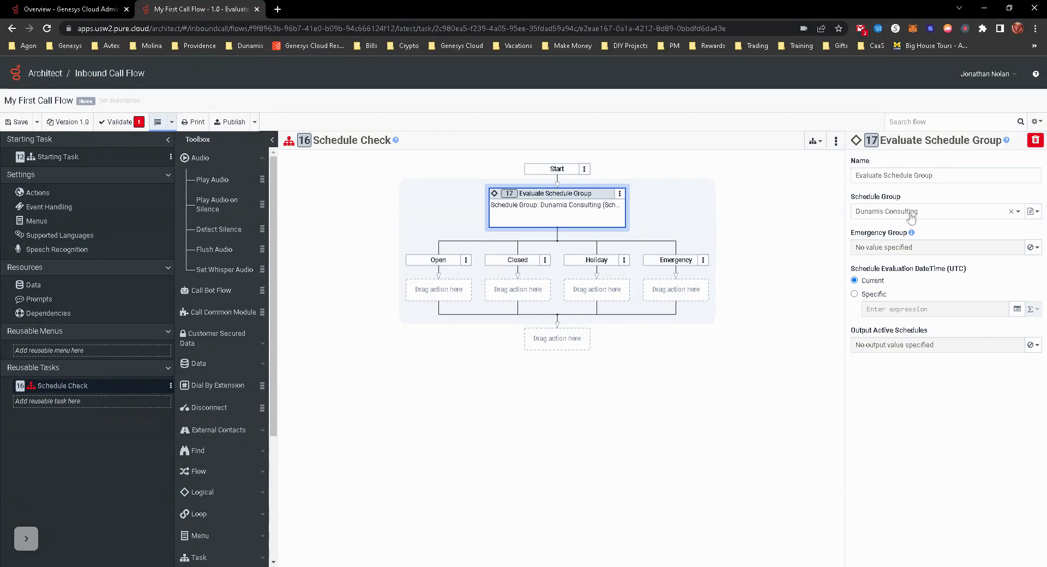
{"action": "left_click", "coordinate": [1032, 247]}
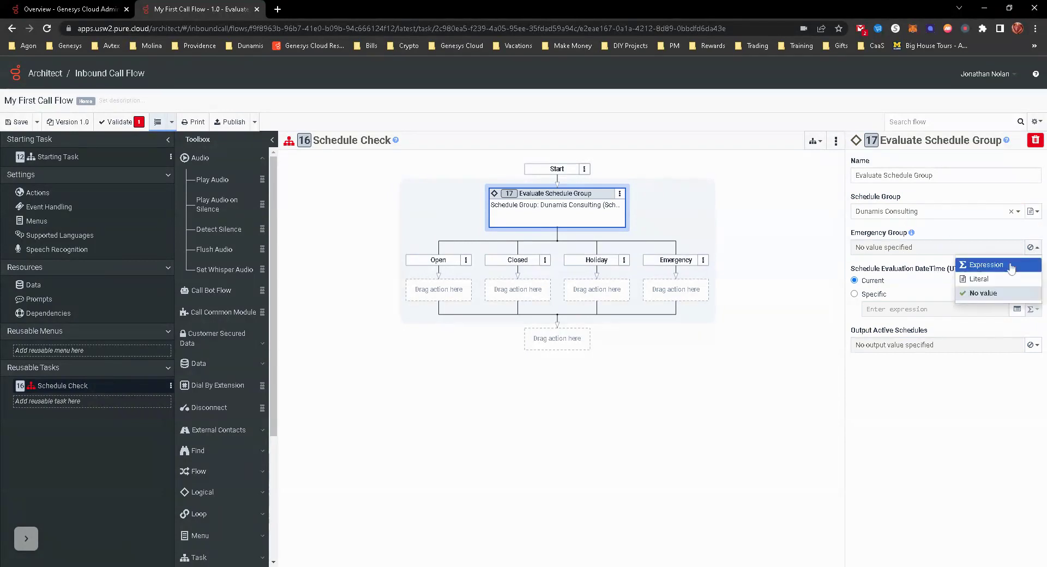
{"action": "left_click", "coordinate": [991, 282]}
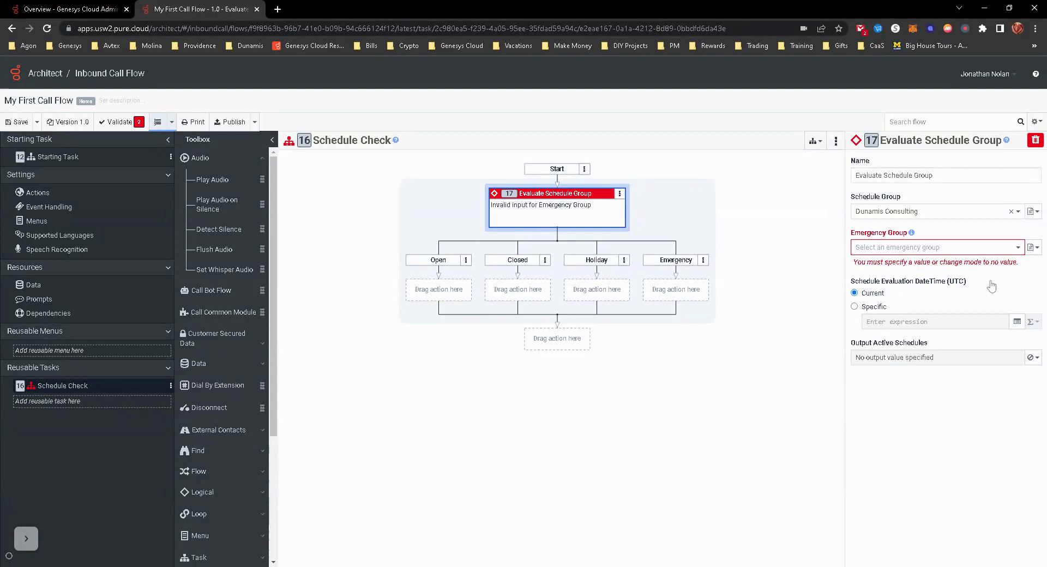
{"action": "left_click", "coordinate": [910, 250]}
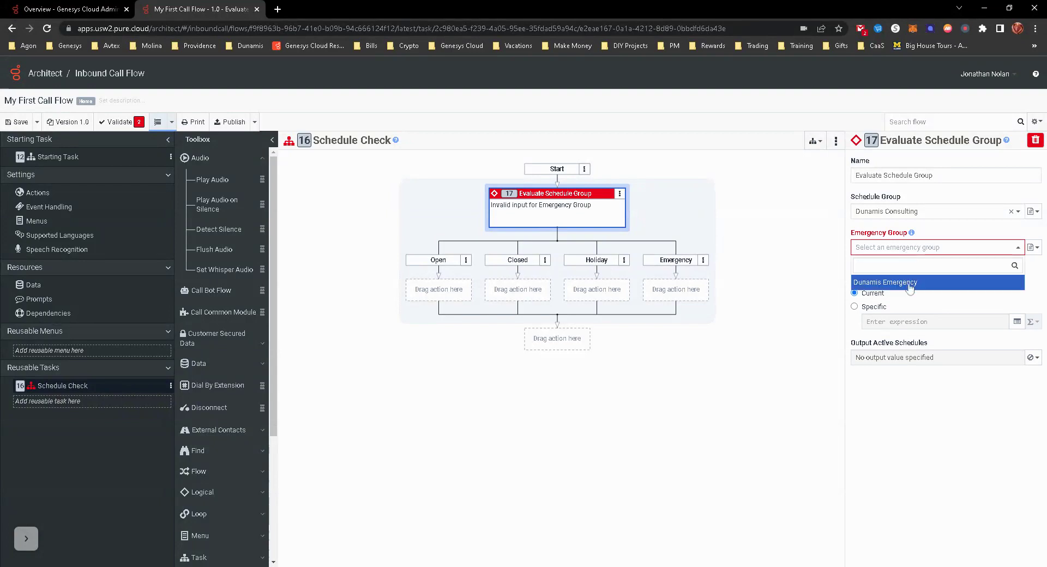
{"action": "left_click", "coordinate": [912, 280]}
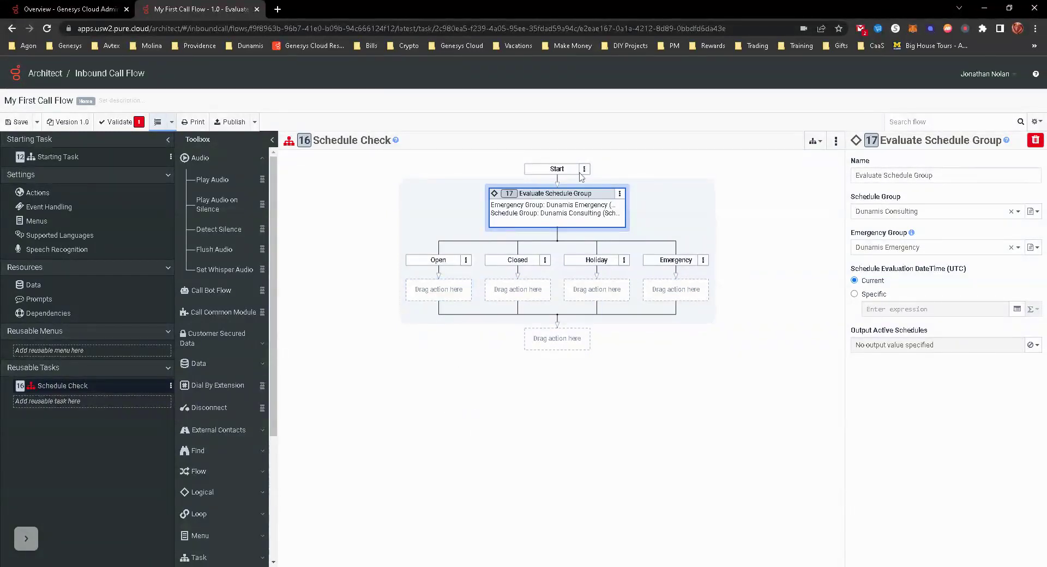
{"action": "right_click", "coordinate": [436, 293]}
Step: Add an End Task action under the Open branch and copy it
{"action": "mouse_move", "coordinate": [428, 312]}
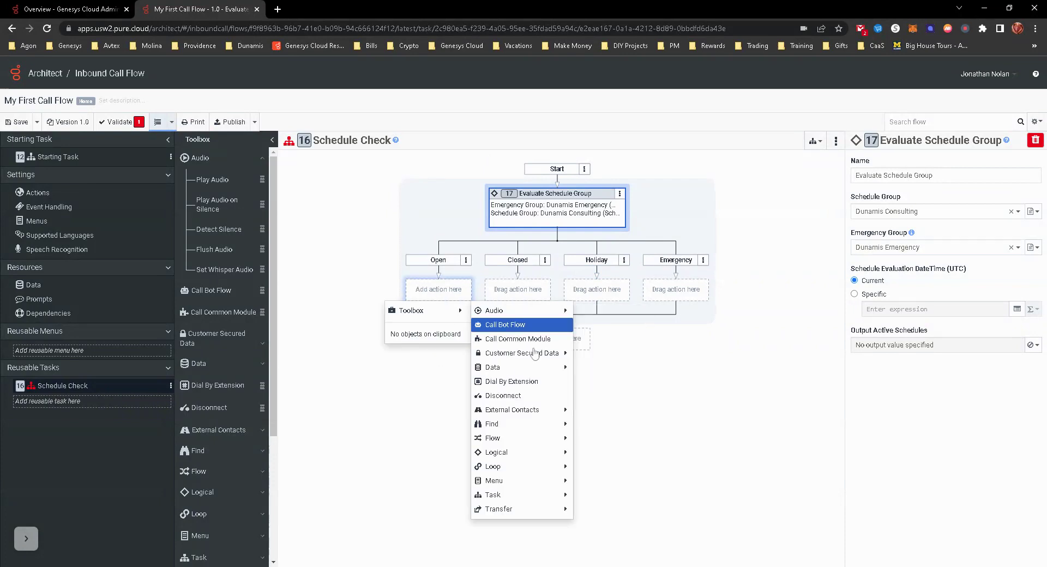
{"action": "mouse_move", "coordinate": [529, 437]}
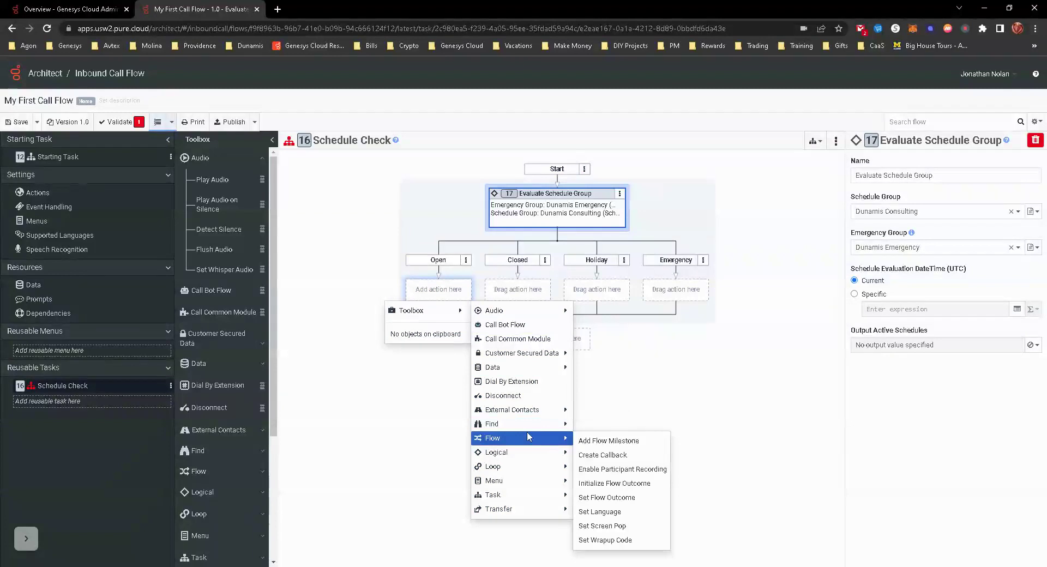
{"action": "mouse_move", "coordinate": [520, 498]}
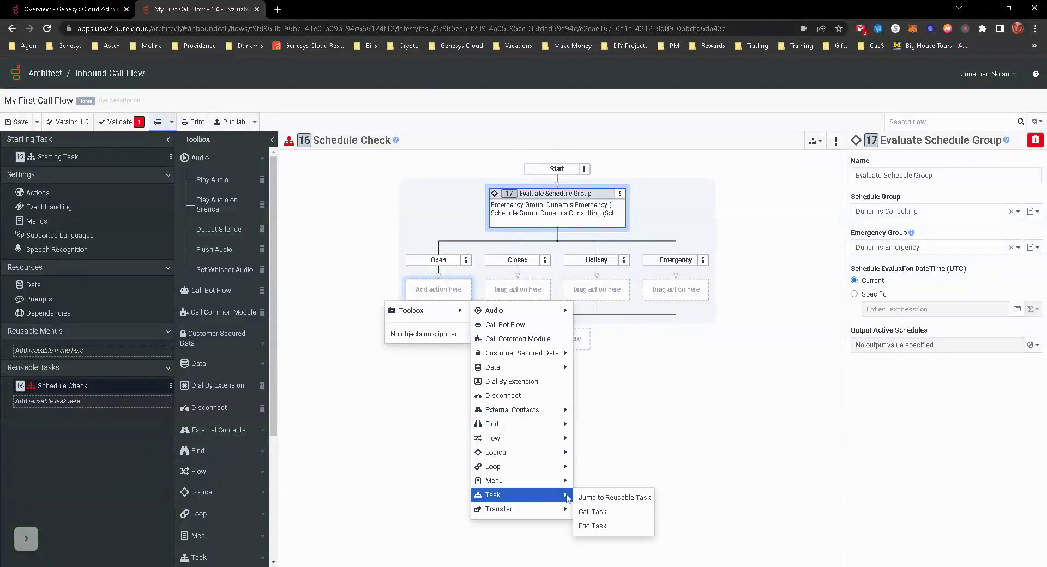
{"action": "left_click", "coordinate": [592, 526]}
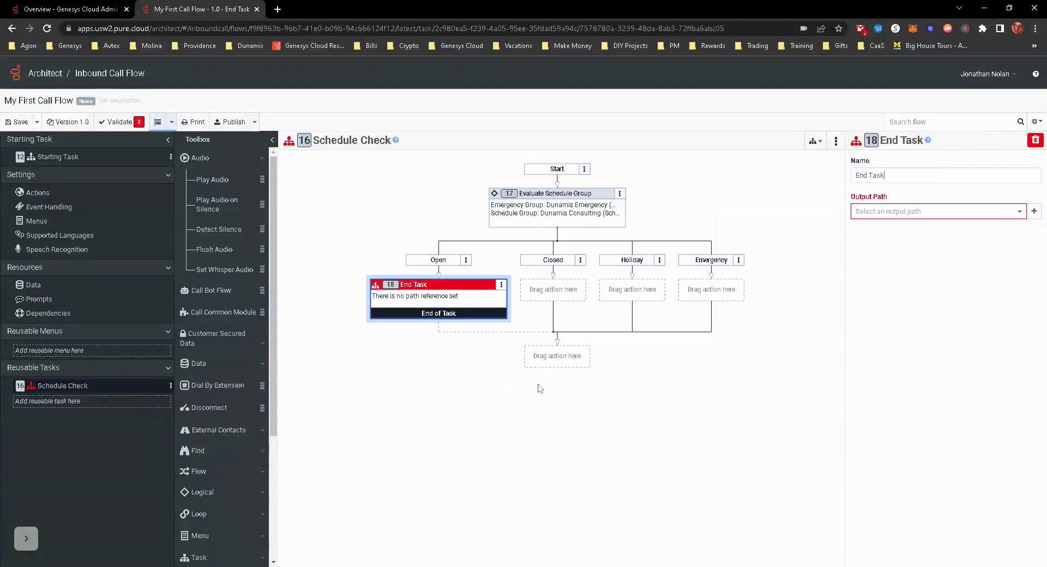
{"action": "left_click", "coordinate": [501, 284]}
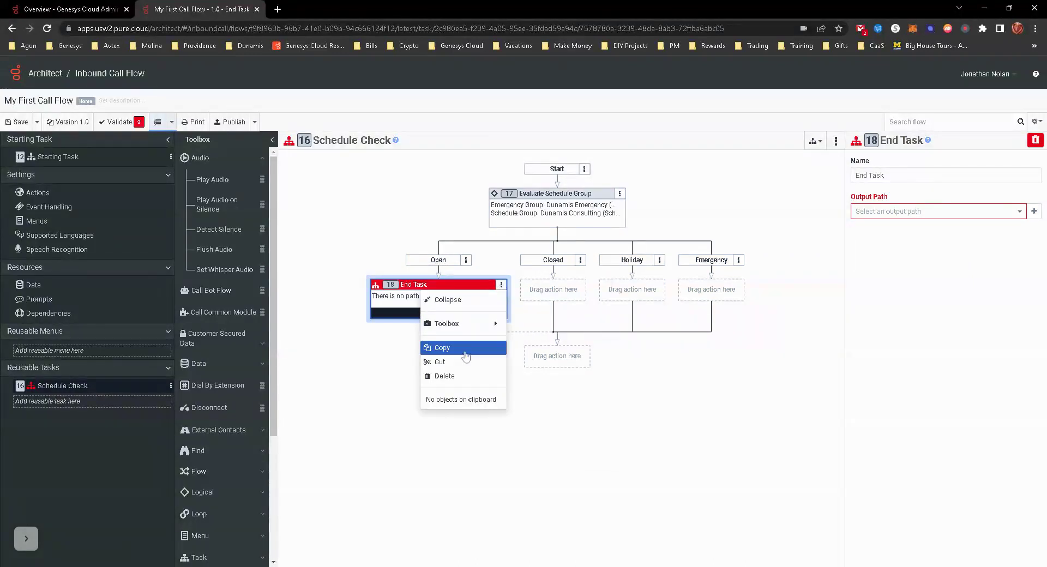
{"action": "left_click", "coordinate": [440, 348]}
Step: Paste End Task under the Closed, Holiday and Emergency branches, then return to Starting Task
{"action": "left_click", "coordinate": [562, 293]}
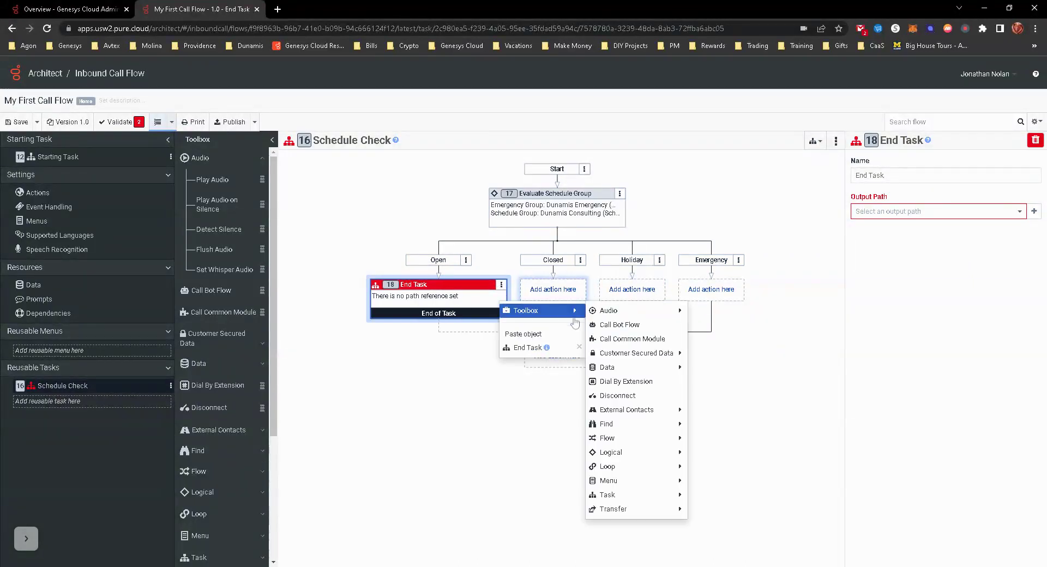
{"action": "left_click", "coordinate": [532, 350]}
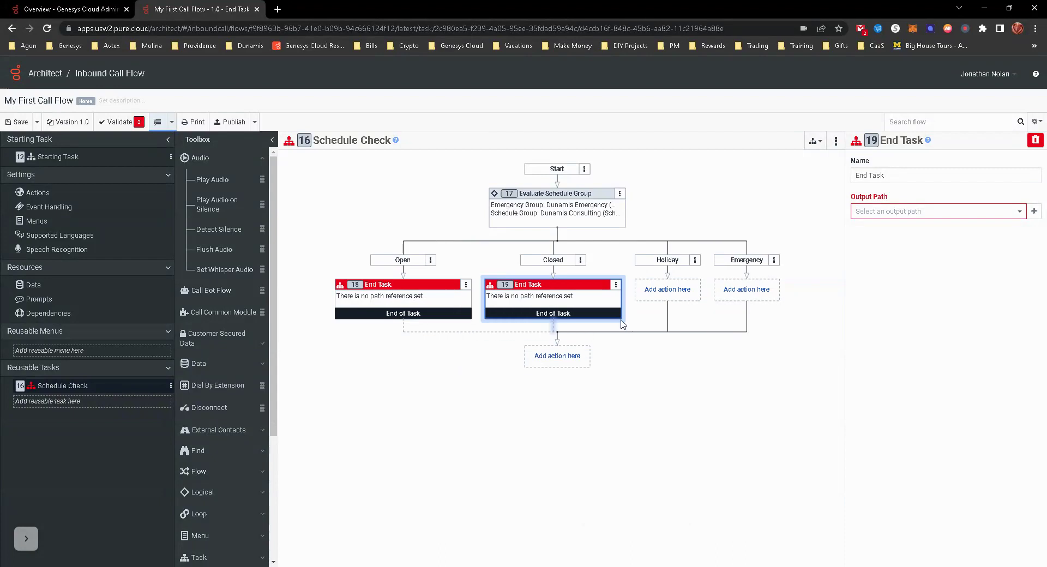
{"action": "left_click", "coordinate": [668, 289]}
{"action": "left_click", "coordinate": [648, 351]}
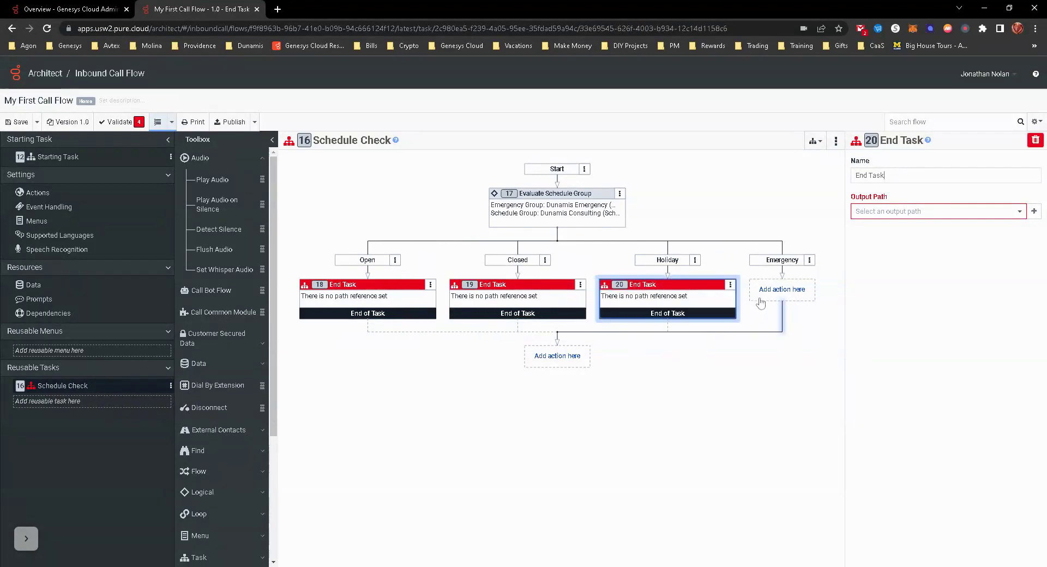
{"action": "left_click", "coordinate": [782, 290]}
{"action": "left_click", "coordinate": [749, 348]}
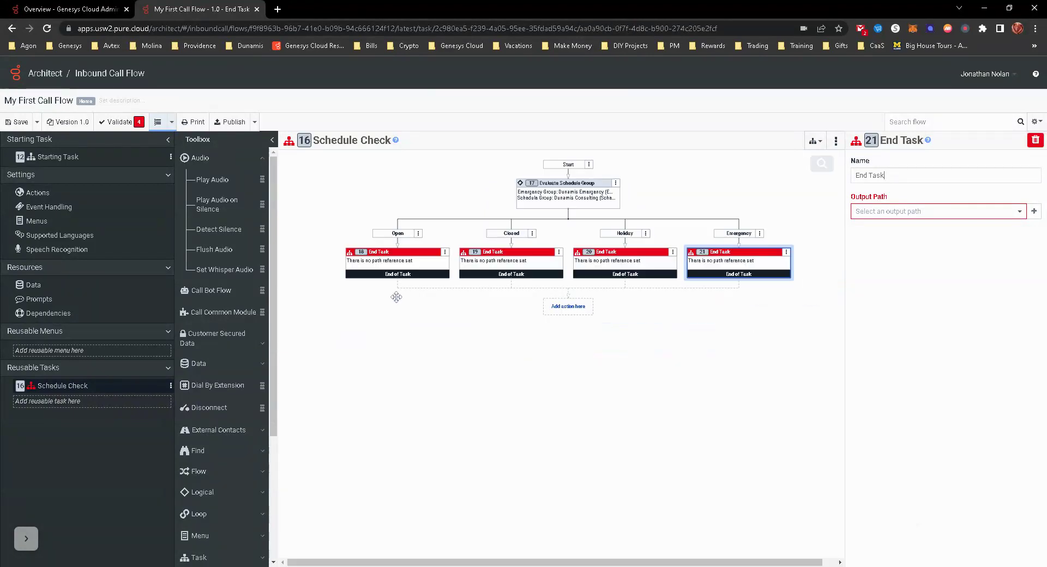
{"action": "left_click", "coordinate": [897, 213]}
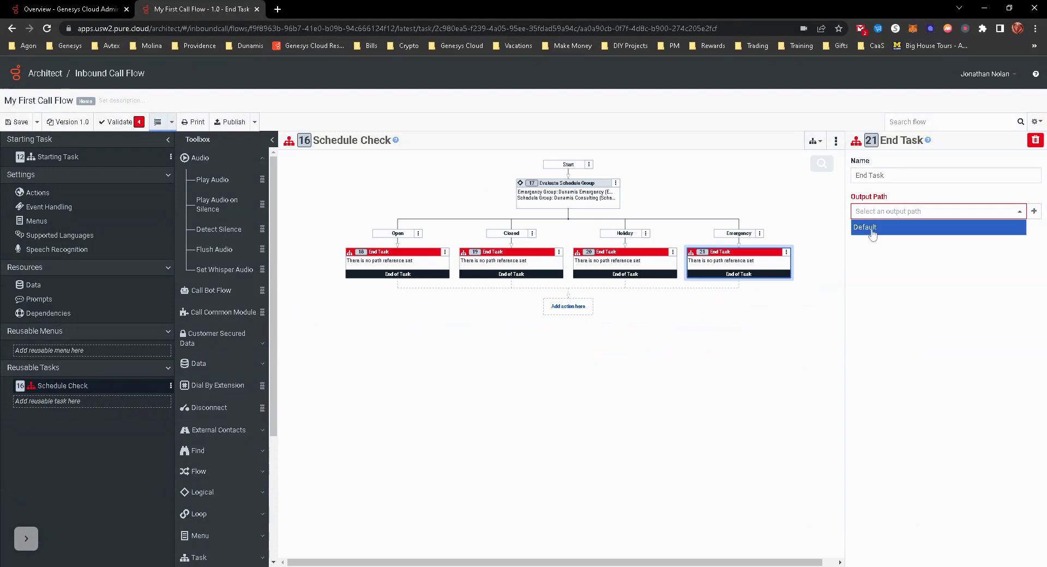
{"action": "left_click", "coordinate": [63, 158]}
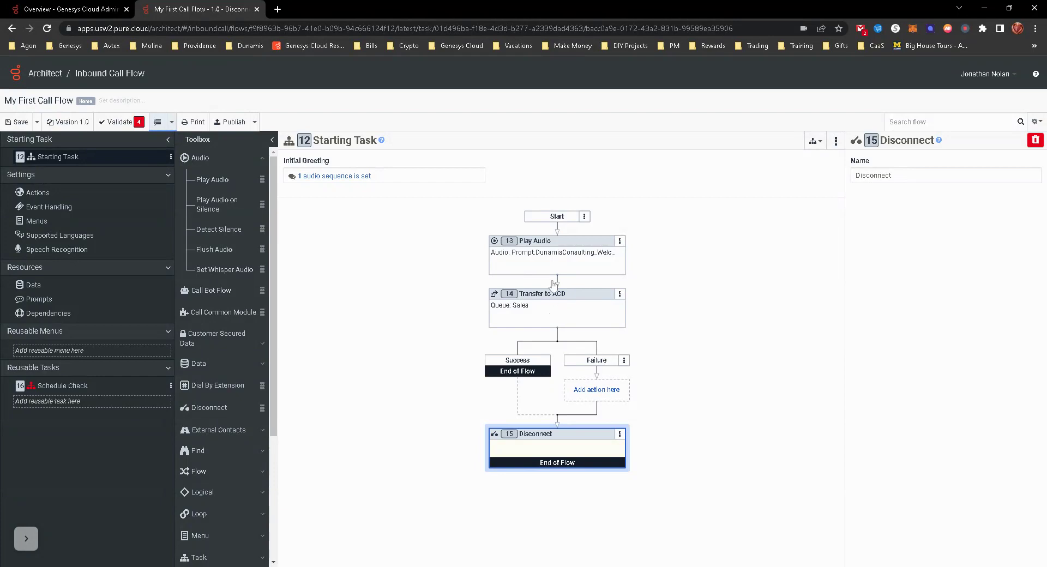
Step: Insert a Call Task action after the greeting Play Audio action
{"action": "left_click", "coordinate": [557, 249]}
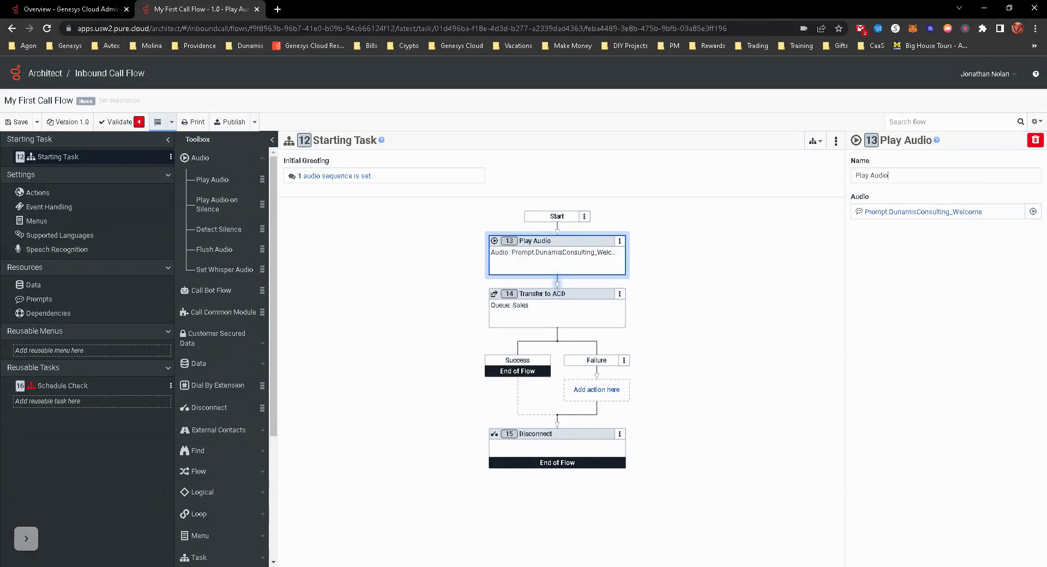
{"action": "right_click", "coordinate": [557, 283]}
{"action": "mouse_move", "coordinate": [550, 292]}
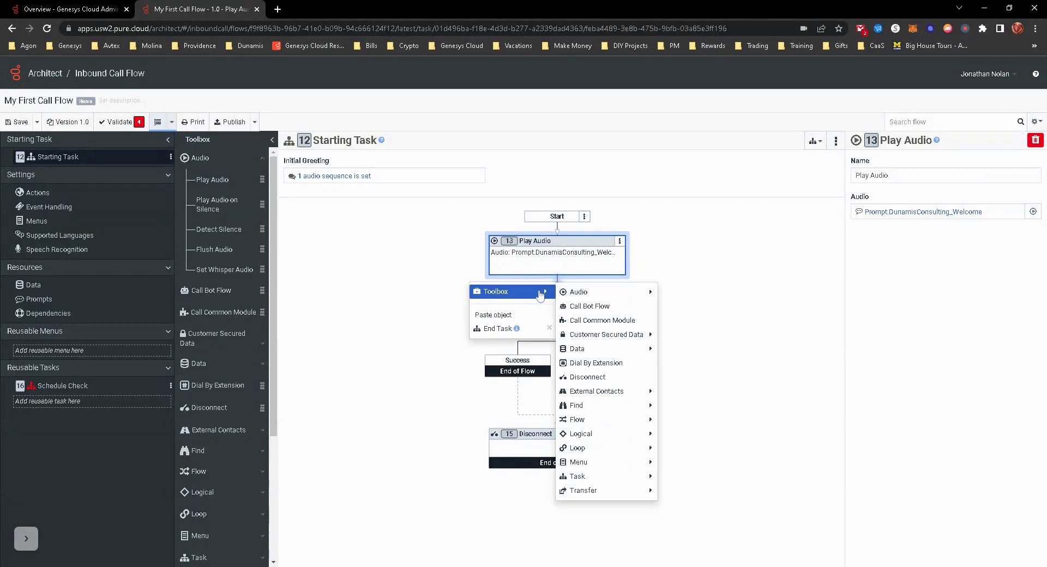
{"action": "mouse_move", "coordinate": [611, 480]}
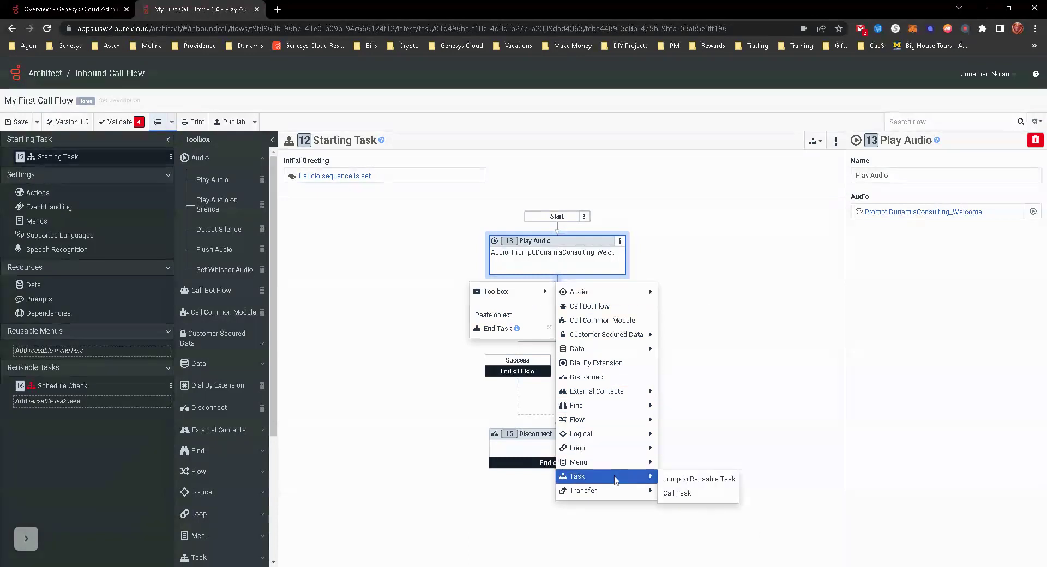
{"action": "left_click", "coordinate": [687, 501]}
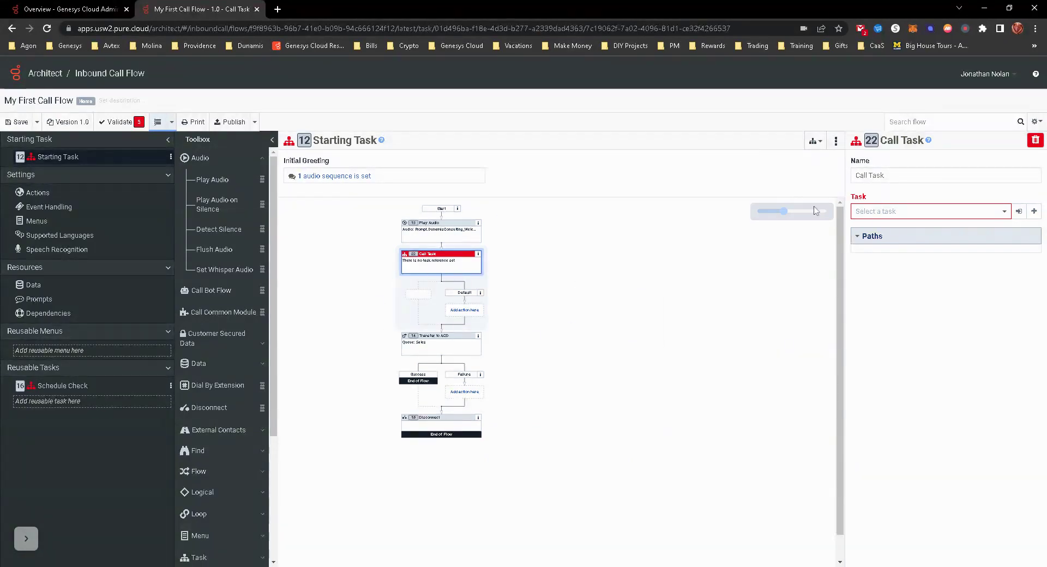
Step: Zoom in and set the Call Task's task to Schedule Check
{"action": "left_click", "coordinate": [812, 209]}
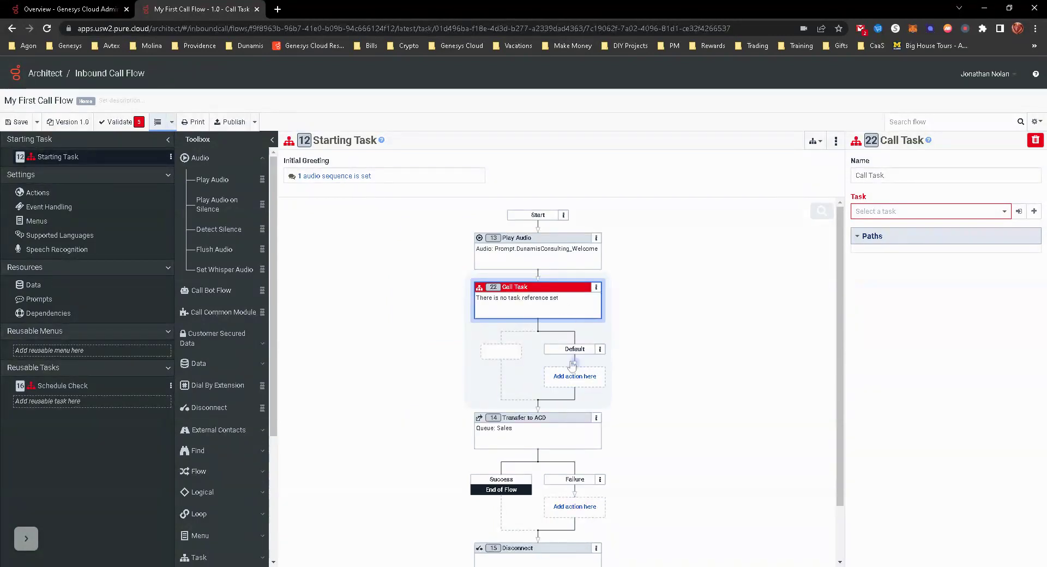
{"action": "left_click", "coordinate": [938, 212]}
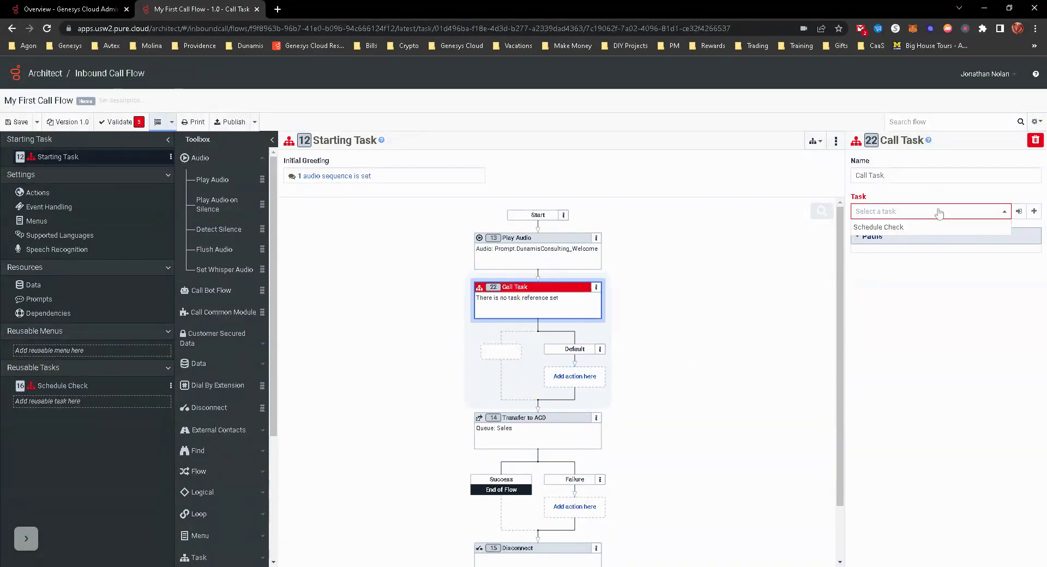
{"action": "left_click", "coordinate": [886, 227]}
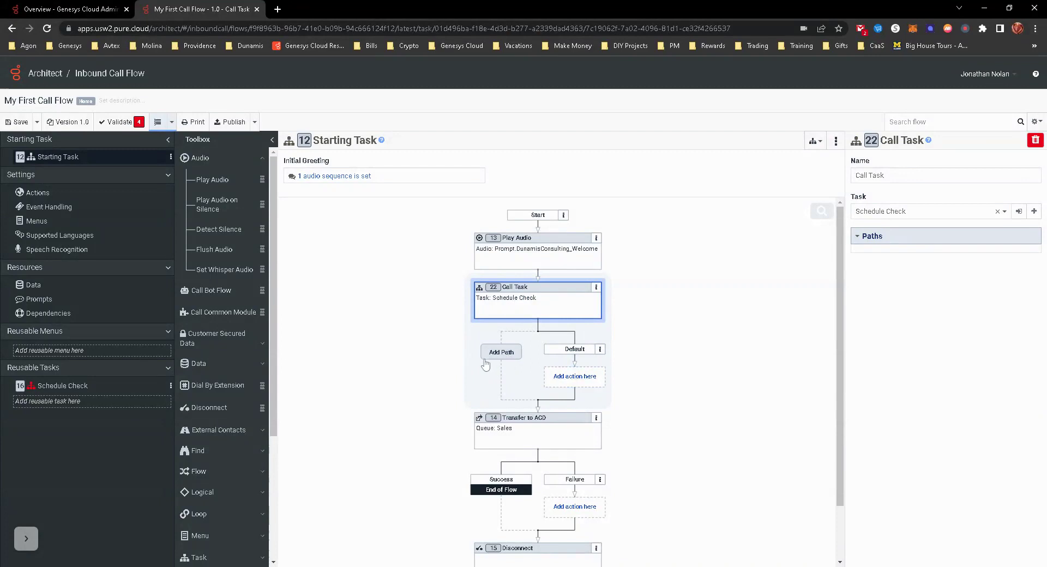
{"action": "left_click", "coordinate": [499, 354]}
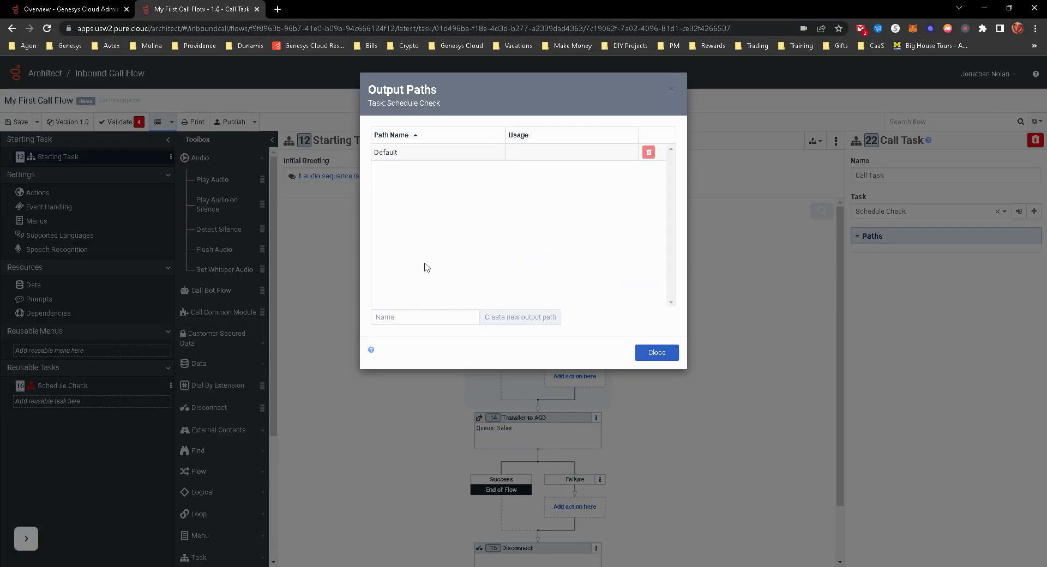
Step: Create output paths Open, Closed, Holiday and Emergency for Schedule Check
{"action": "type", "text": "Open"}
{"action": "left_click", "coordinate": [526, 317]}
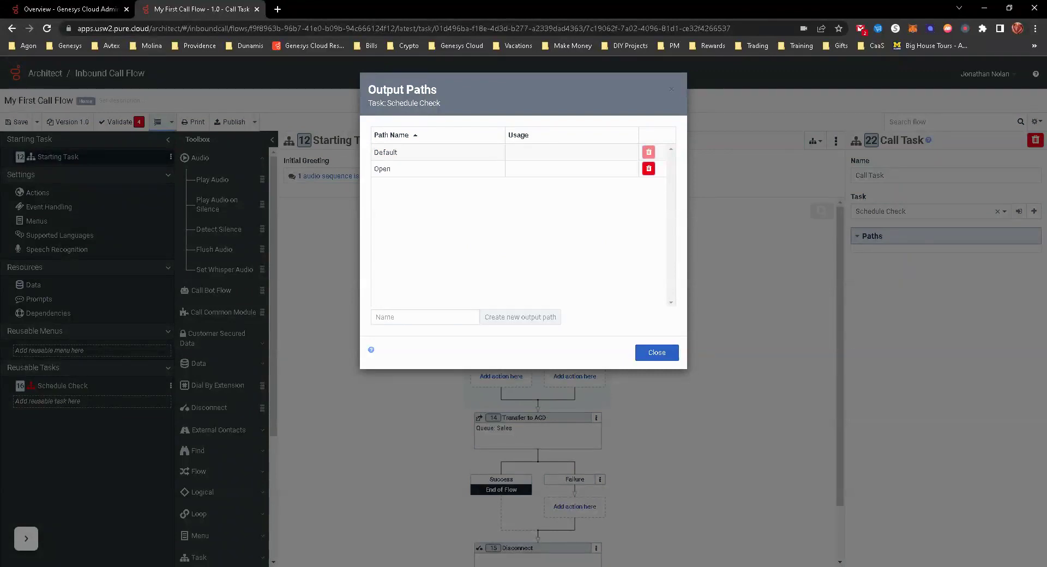
{"action": "type", "text": "D"}
{"action": "type", "text": "losed"}
{"action": "left_click", "coordinate": [521, 318]}
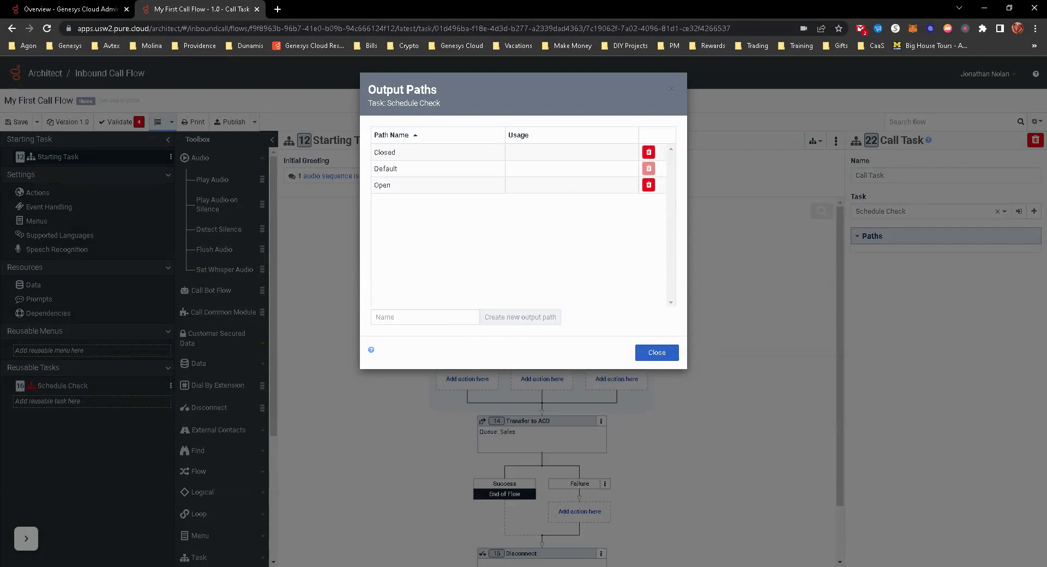
{"action": "type", "text": "Holiday"}
{"action": "left_click", "coordinate": [514, 317]}
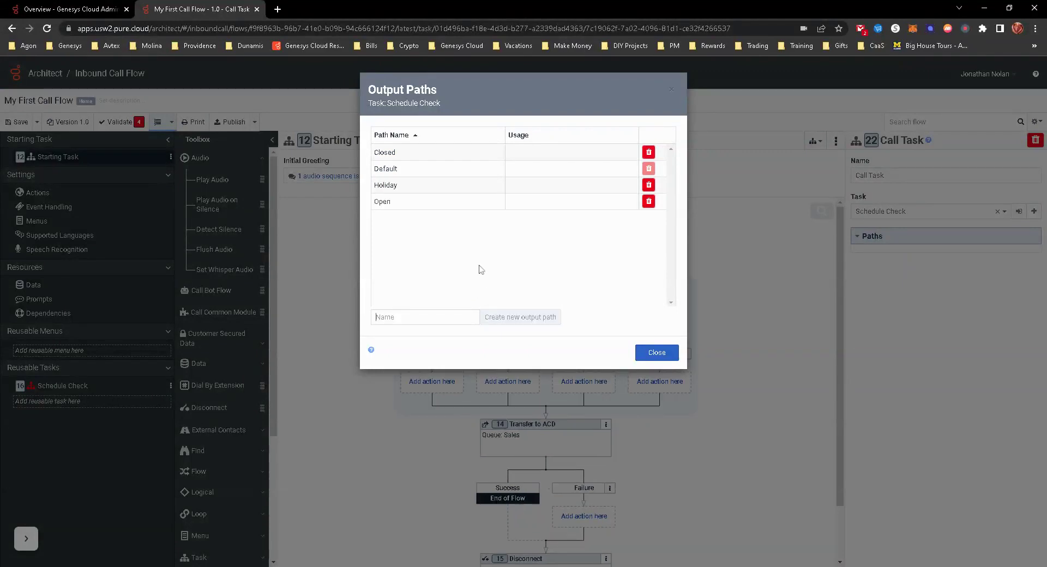
{"action": "type", "text": "Eme"}
{"action": "type", "text": "rgnecy"}
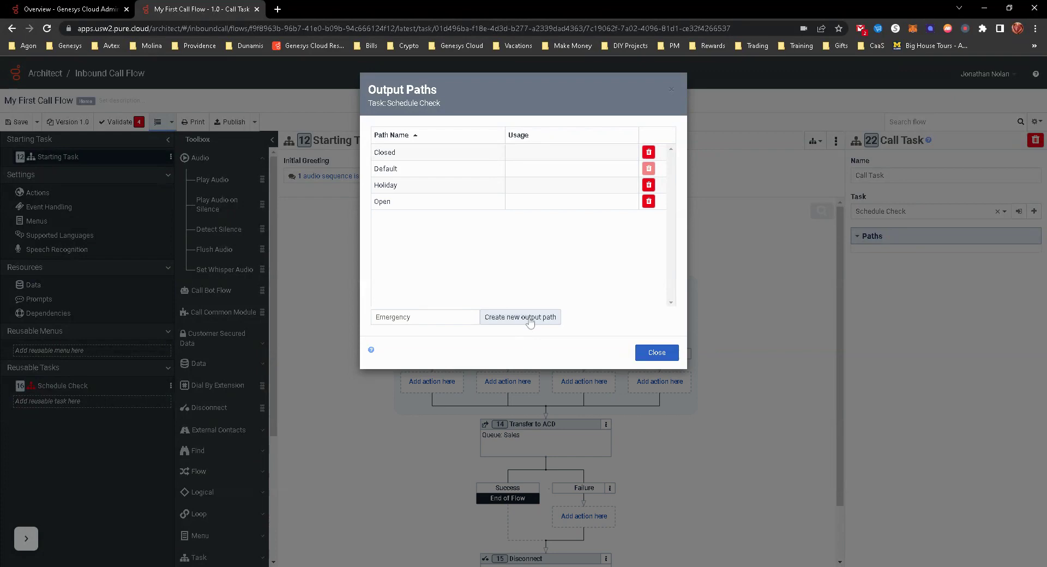
{"action": "left_click", "coordinate": [528, 321]}
Step: In Schedule Check, route the Emergency and Holiday End Tasks to their matching output paths
{"action": "left_click", "coordinate": [656, 353]}
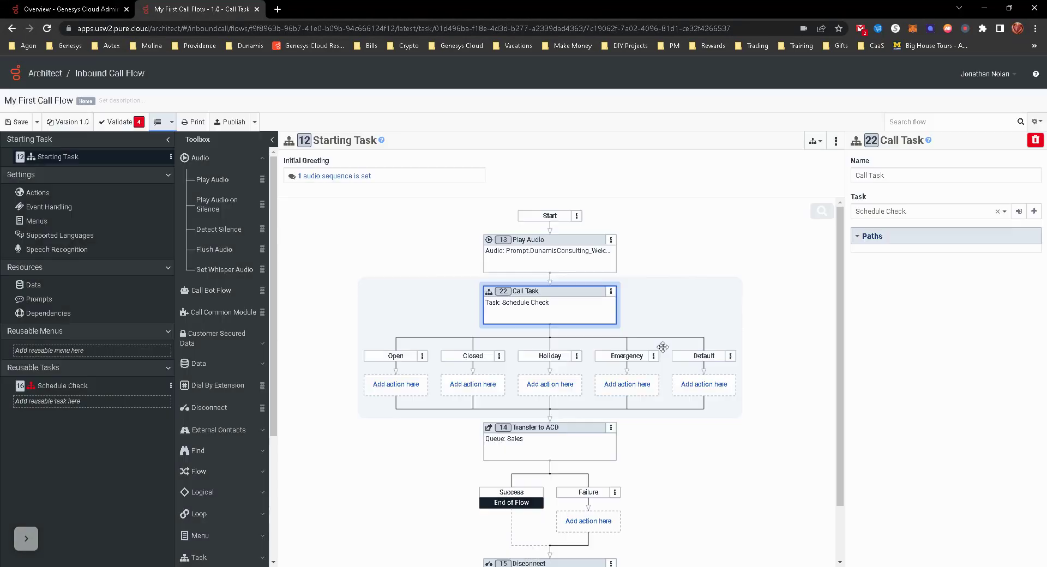
{"action": "left_click", "coordinate": [55, 388]}
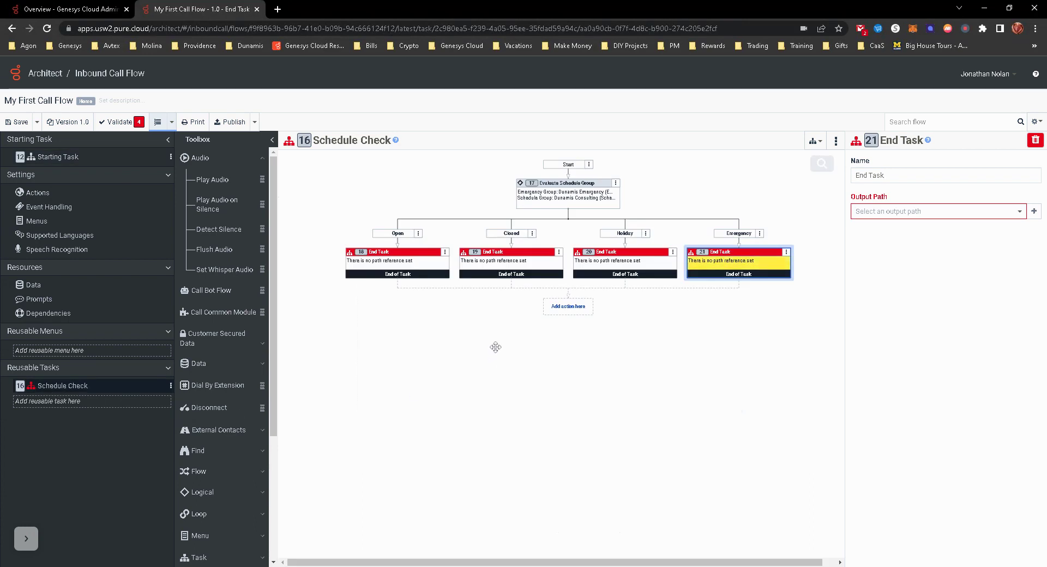
{"action": "left_click", "coordinate": [956, 218]}
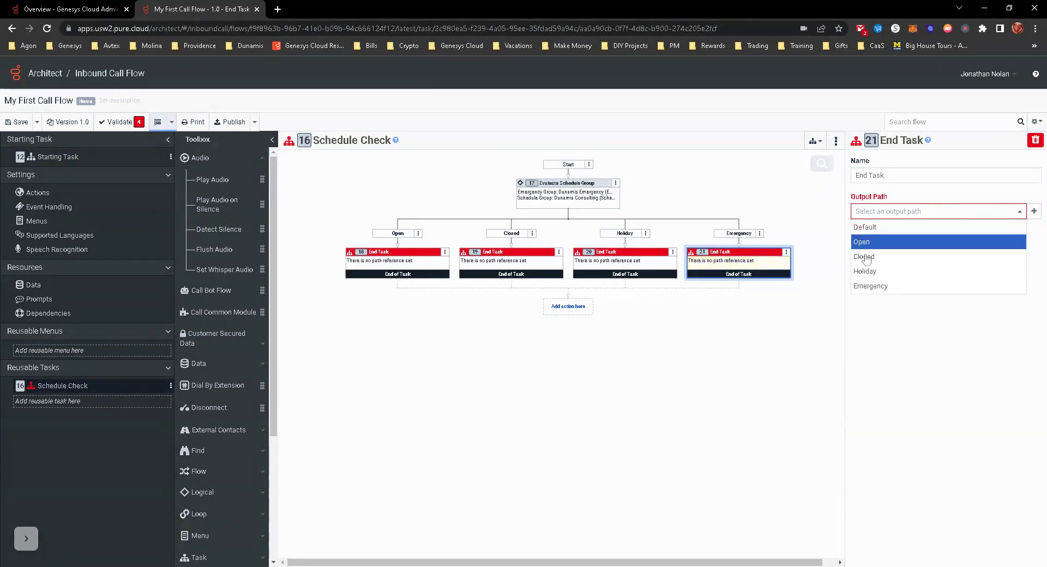
{"action": "left_click", "coordinate": [879, 285]}
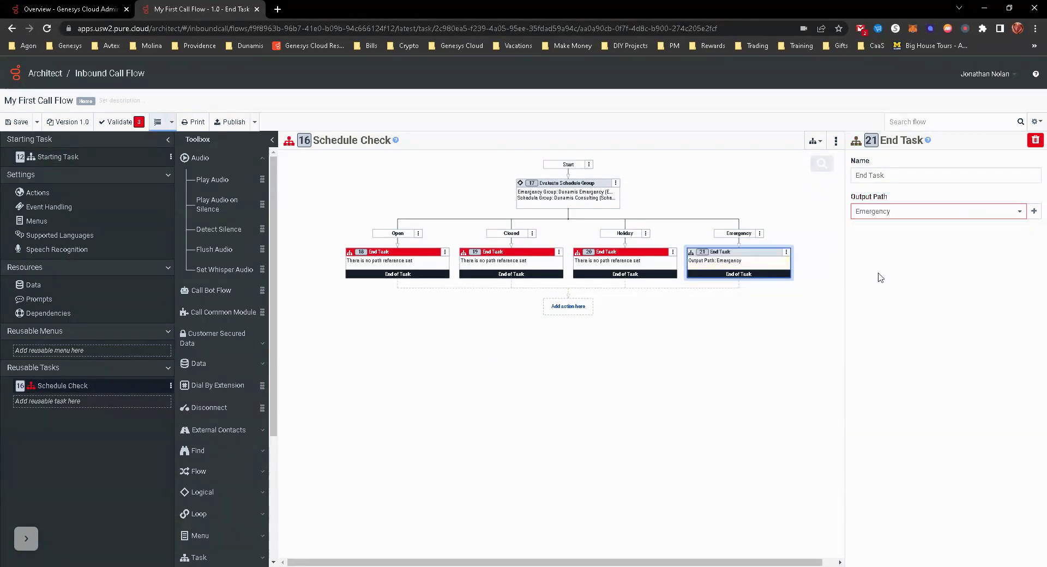
{"action": "left_click", "coordinate": [603, 266]}
{"action": "left_click", "coordinate": [920, 217]}
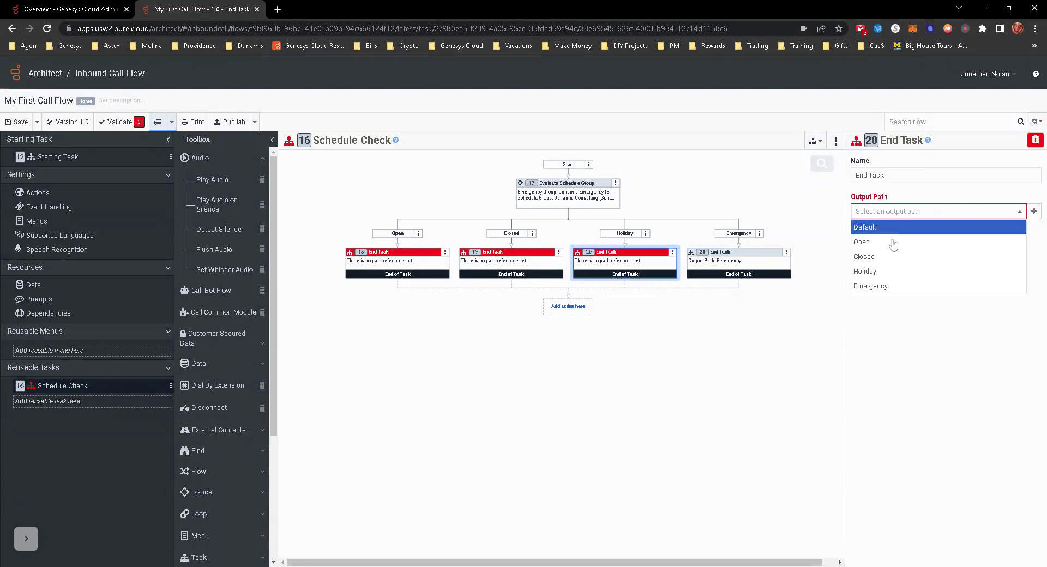
{"action": "left_click", "coordinate": [877, 273]}
Step: Route the Closed and Open End Tasks to the Closed and Open output paths
{"action": "left_click", "coordinate": [517, 272]}
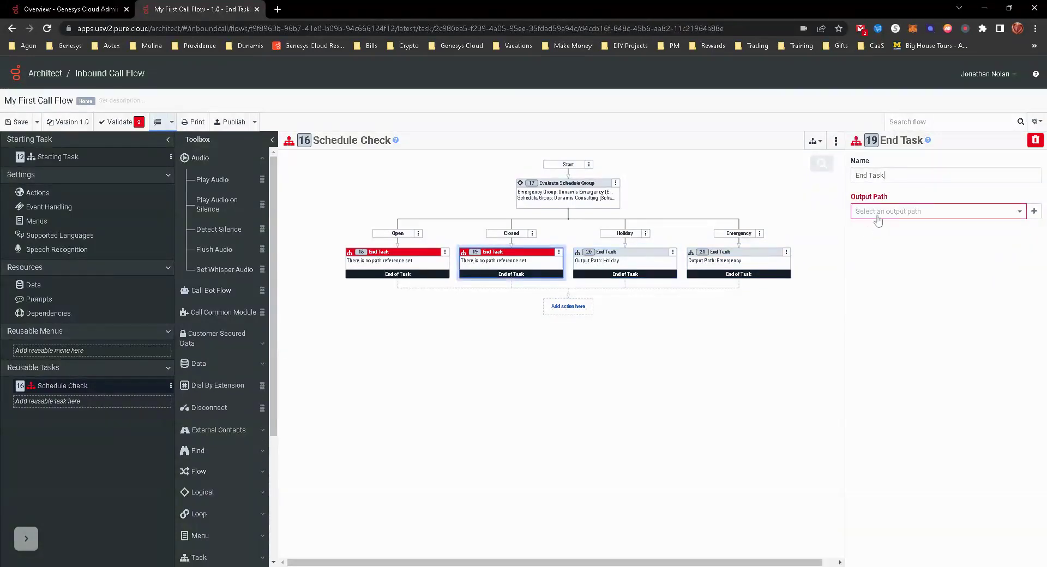
{"action": "left_click", "coordinate": [877, 216]}
{"action": "left_click", "coordinate": [866, 264]}
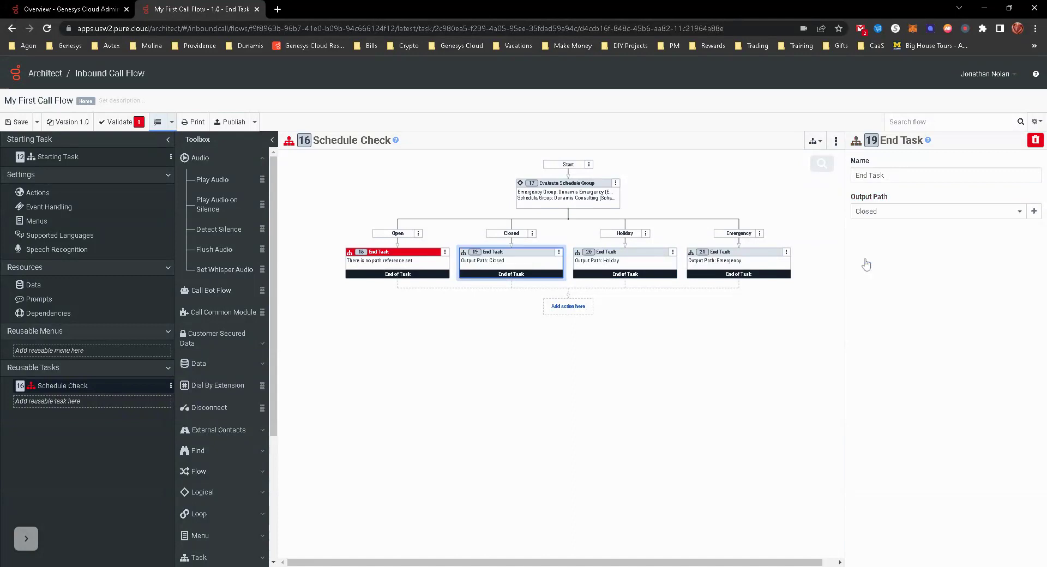
{"action": "left_click", "coordinate": [384, 270]}
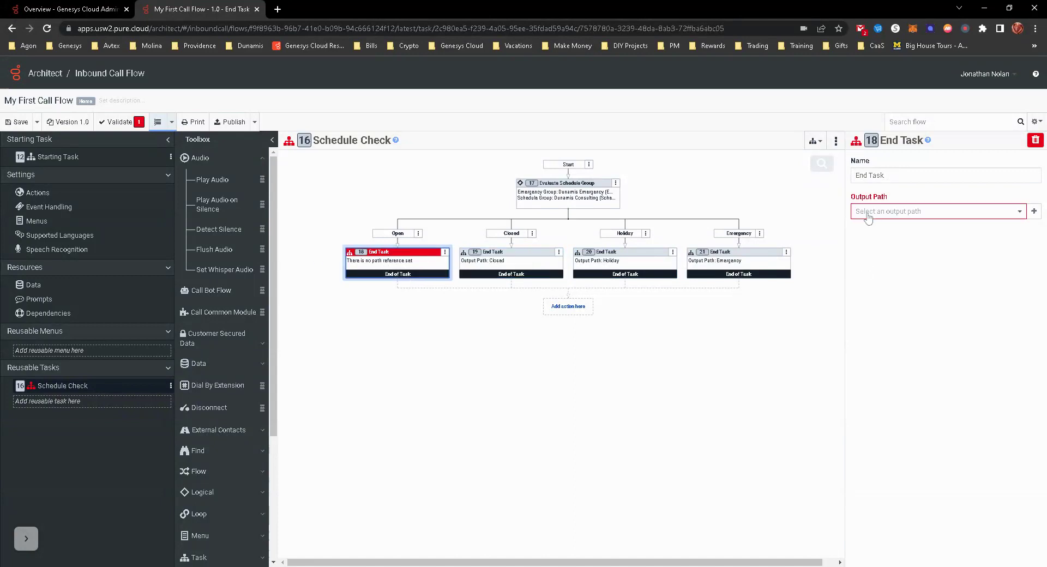
{"action": "left_click", "coordinate": [871, 217]}
{"action": "left_click", "coordinate": [868, 243]}
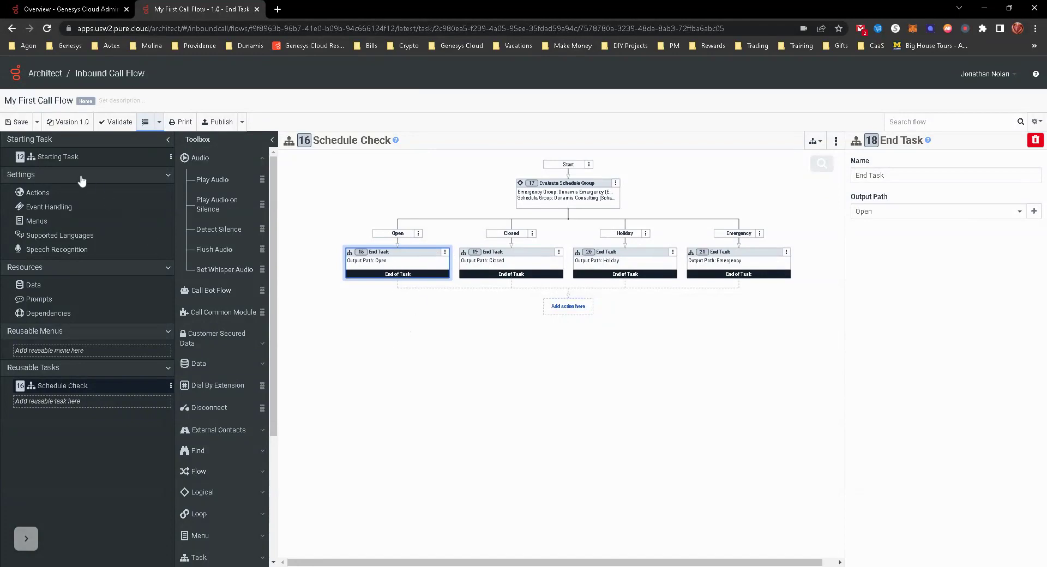
Step: In Starting Task, drag the Sales Transfer to ACD node onto the Call Task's Open branch
{"action": "left_click", "coordinate": [66, 158]}
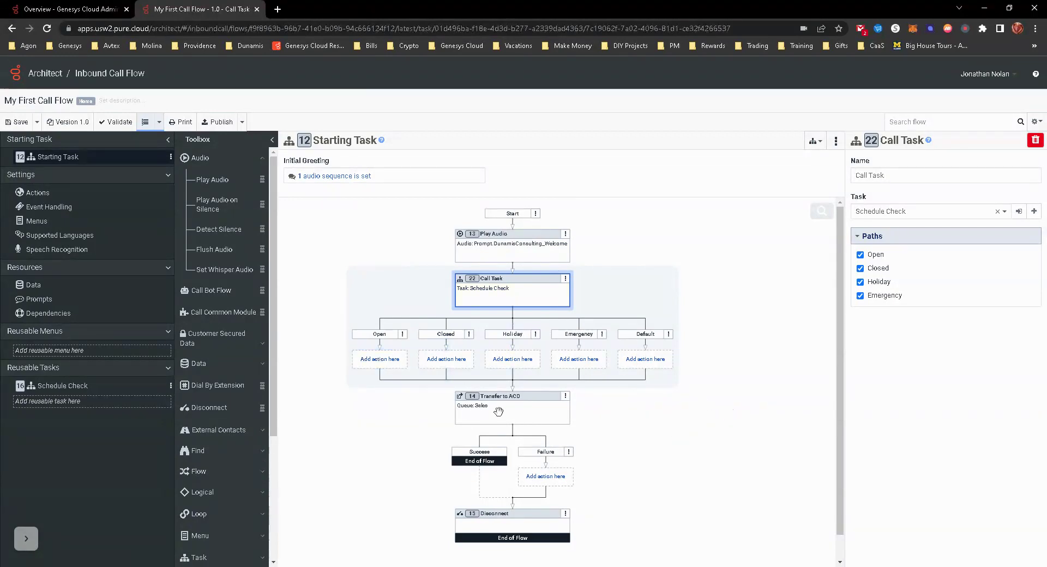
{"action": "left_click_drag", "start_coordinate": [500, 409], "coordinate": [383, 359]}
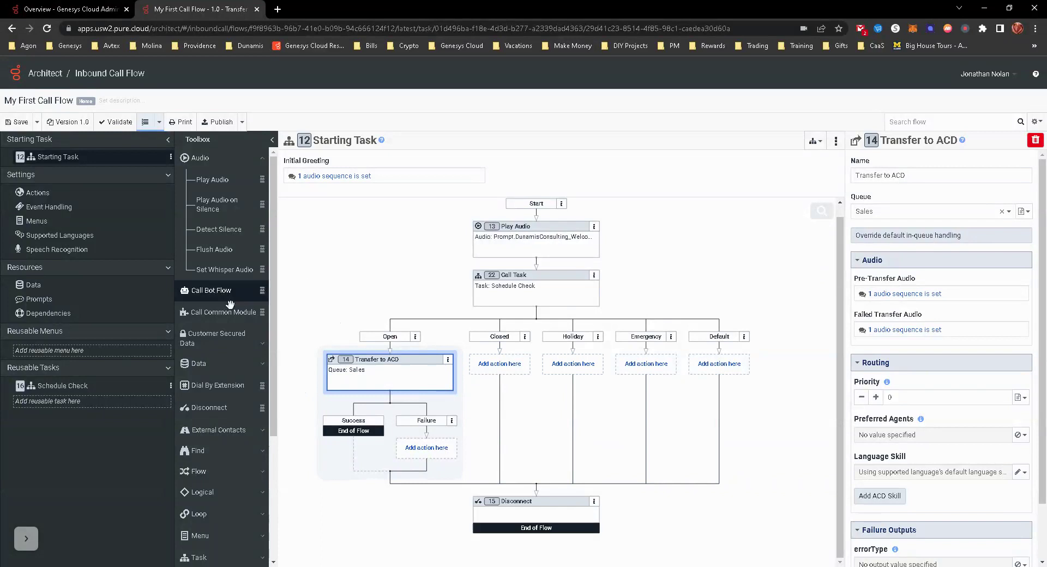
Step: Add a reusable menu, New Menu 1, via Toolbox > Menu under Reusable Menus
{"action": "right_click", "coordinate": [57, 356]}
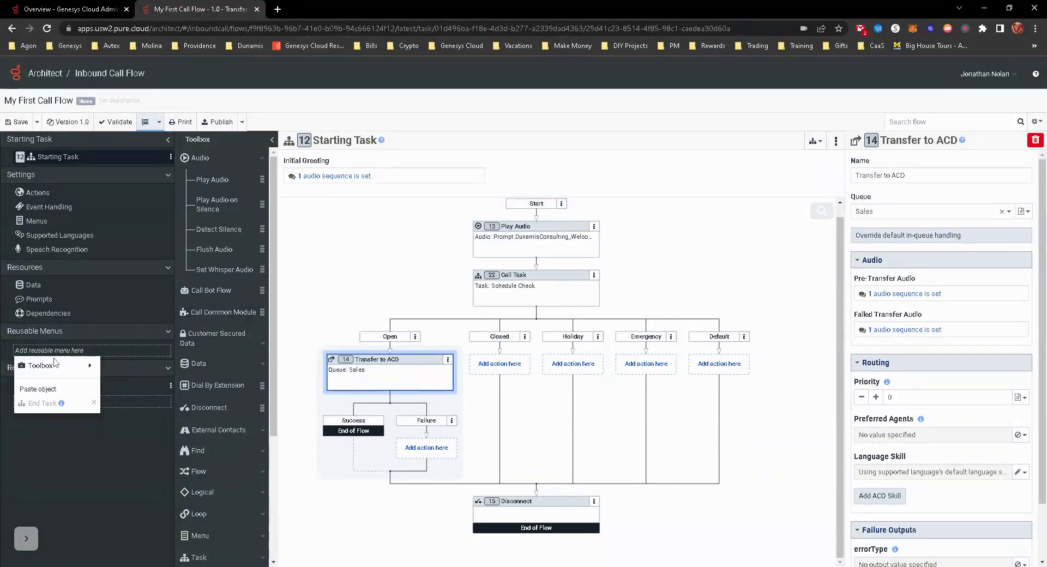
{"action": "left_click", "coordinate": [66, 454]}
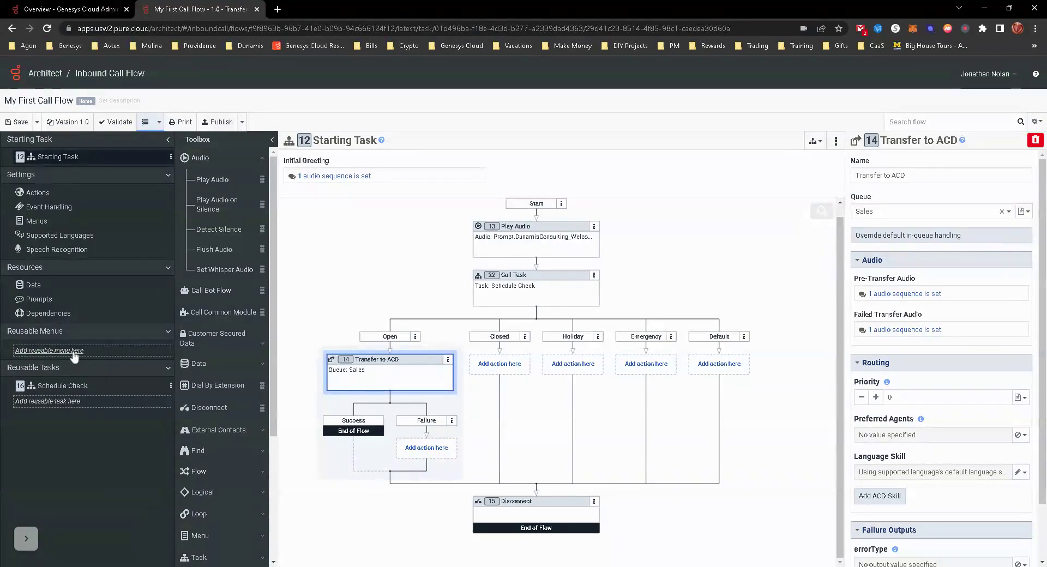
{"action": "left_click", "coordinate": [171, 386]}
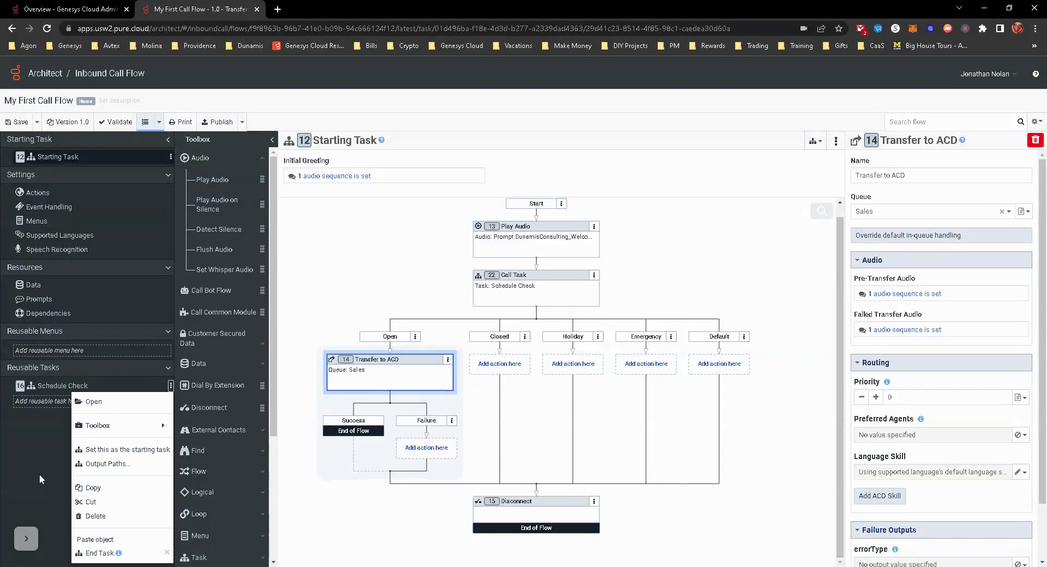
{"action": "left_click", "coordinate": [24, 456]}
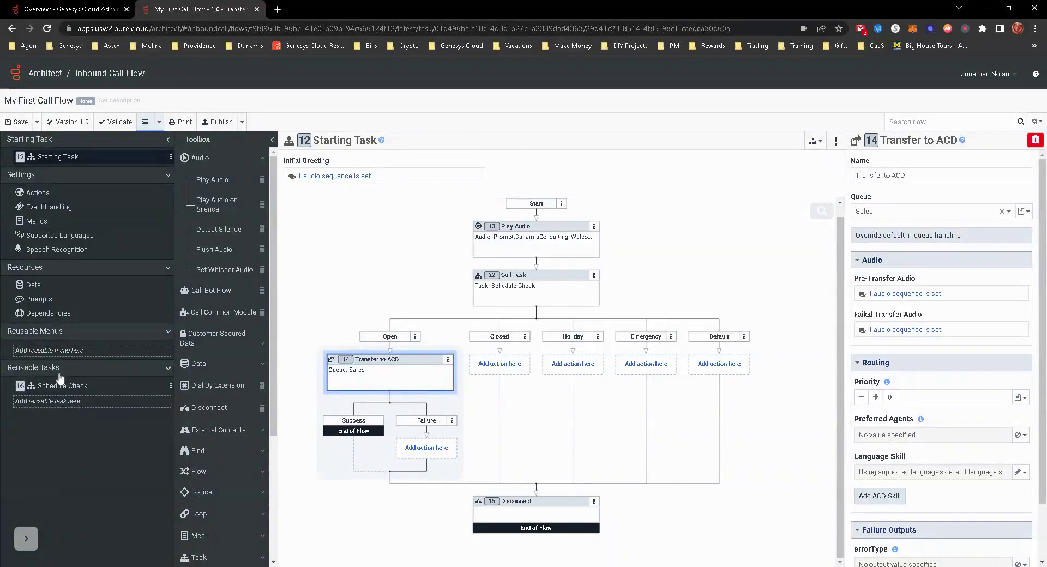
{"action": "left_click", "coordinate": [59, 354]}
{"action": "mouse_move", "coordinate": [58, 360]}
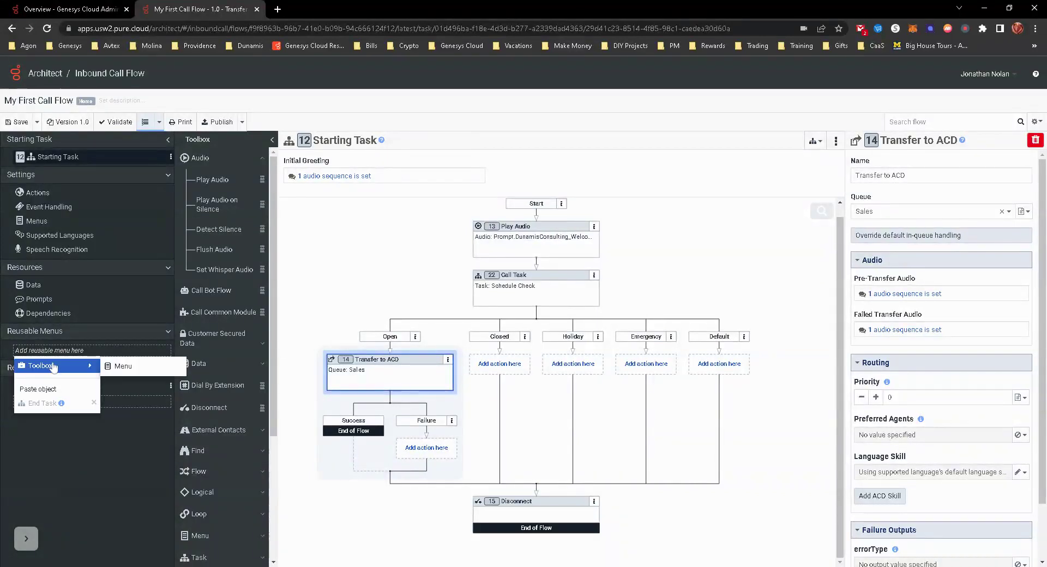
{"action": "left_click", "coordinate": [127, 366]}
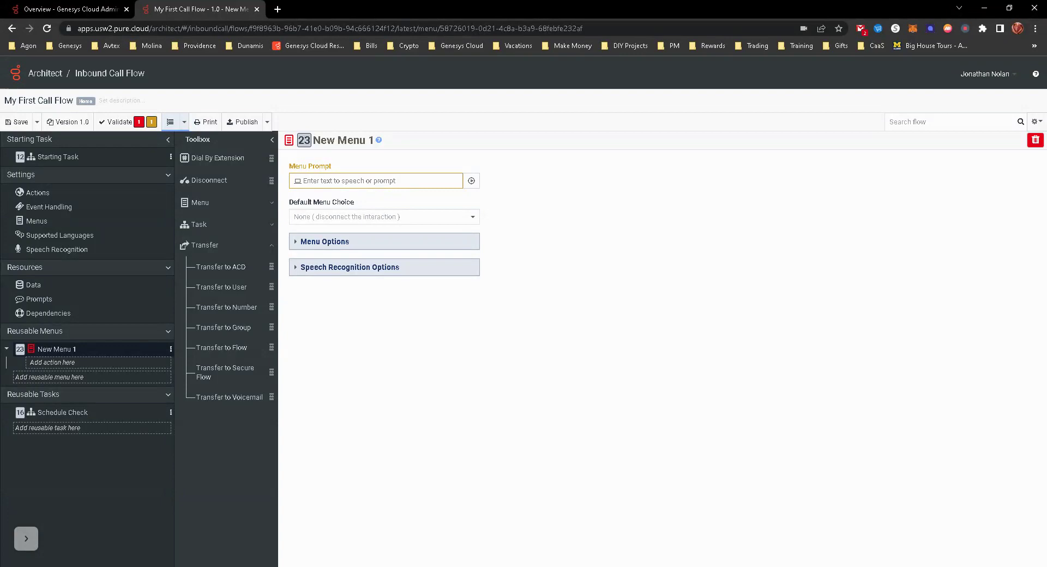
Step: Set New Menu 1's Menu Prompt to Prompt.MainMenu and review the prompt details
{"action": "type", "text": "main"}
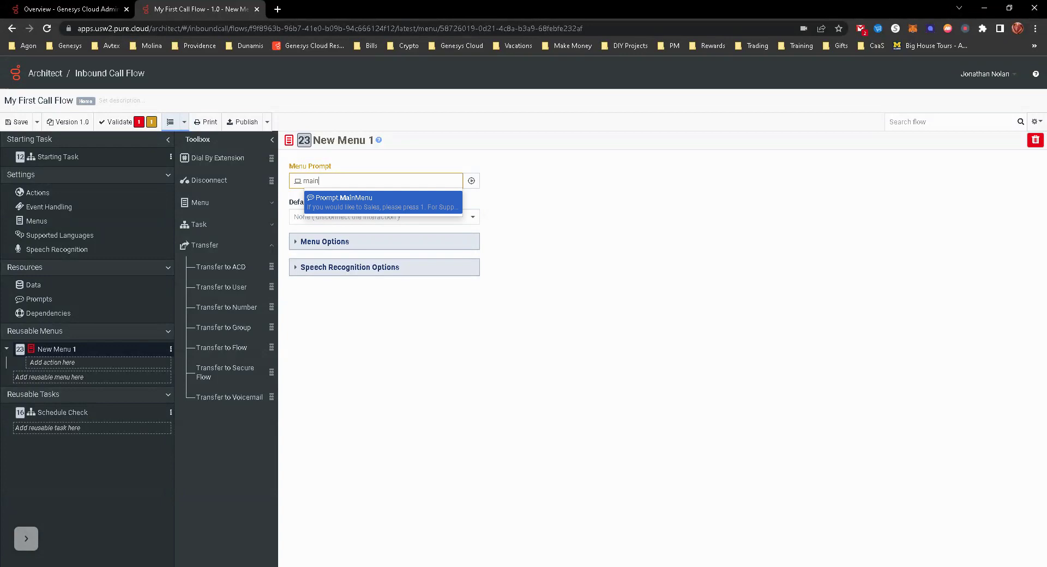
{"action": "left_click", "coordinate": [355, 201]}
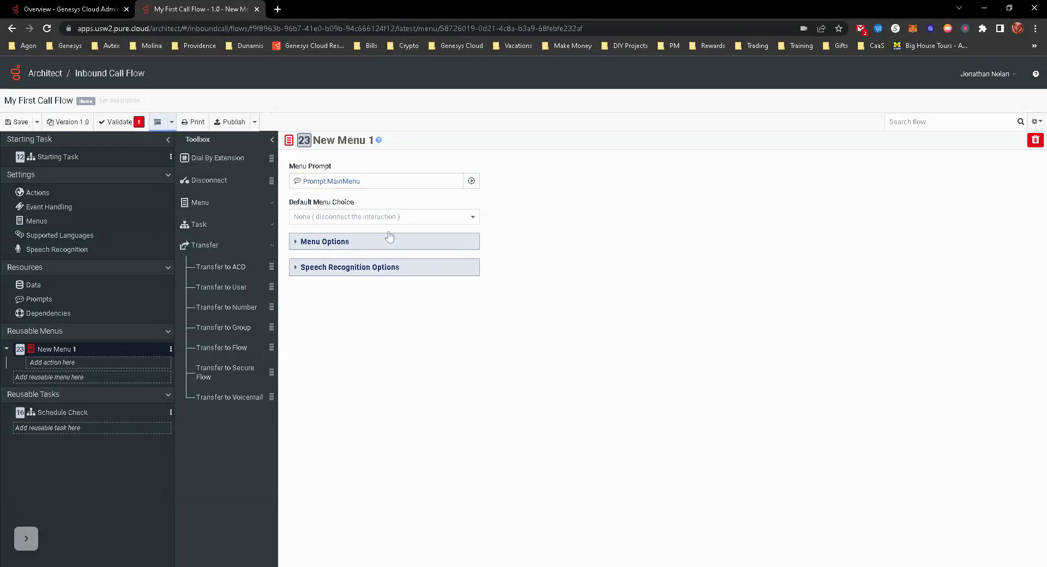
{"action": "left_click", "coordinate": [344, 182]}
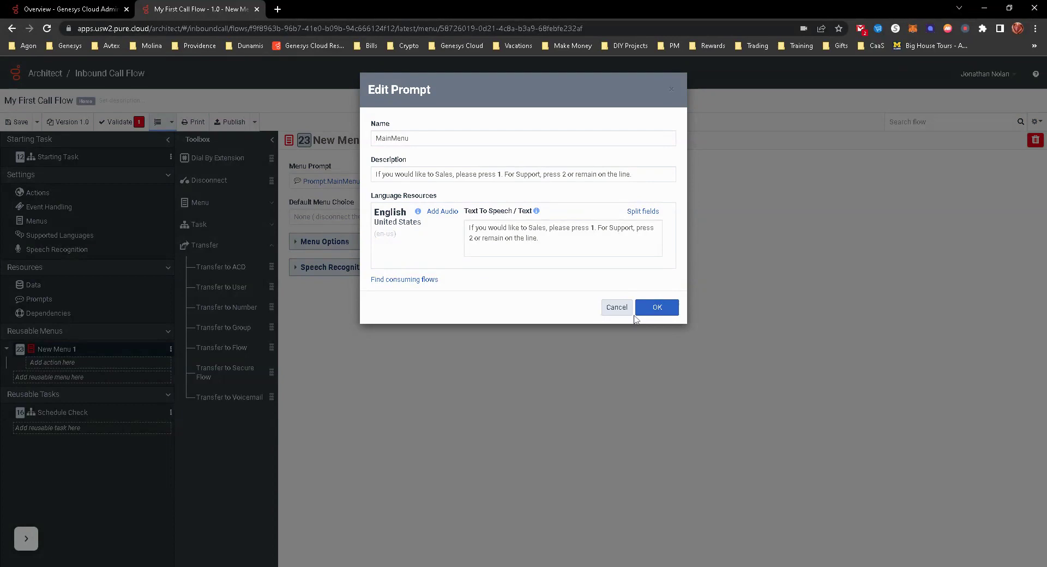
{"action": "left_click", "coordinate": [617, 307]}
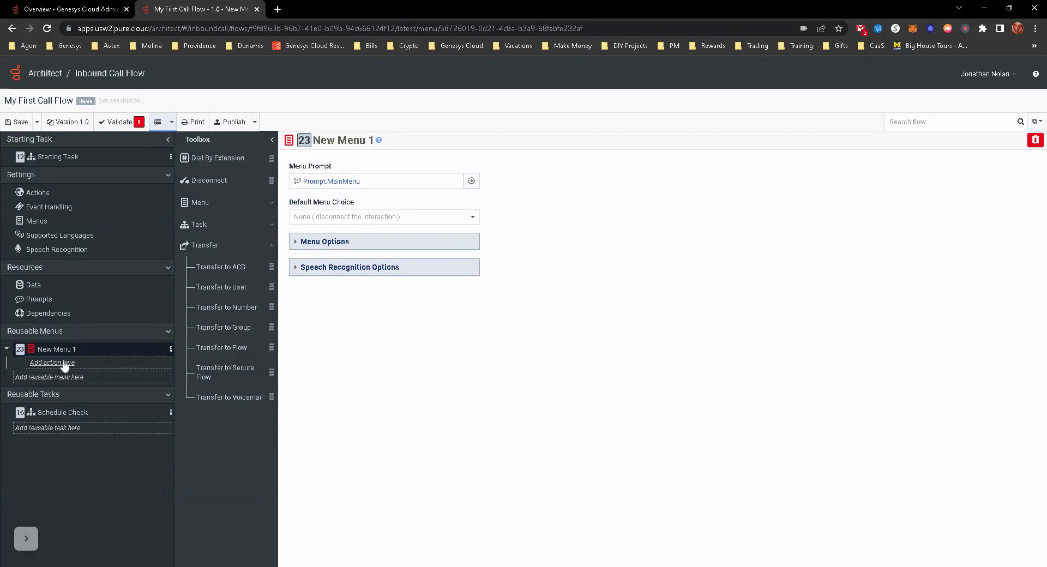
{"action": "left_click", "coordinate": [216, 228]}
Step: Drag two Task choices from the Toolbox under New Menu 1
{"action": "left_click_drag", "start_coordinate": [205, 246], "coordinate": [75, 363]}
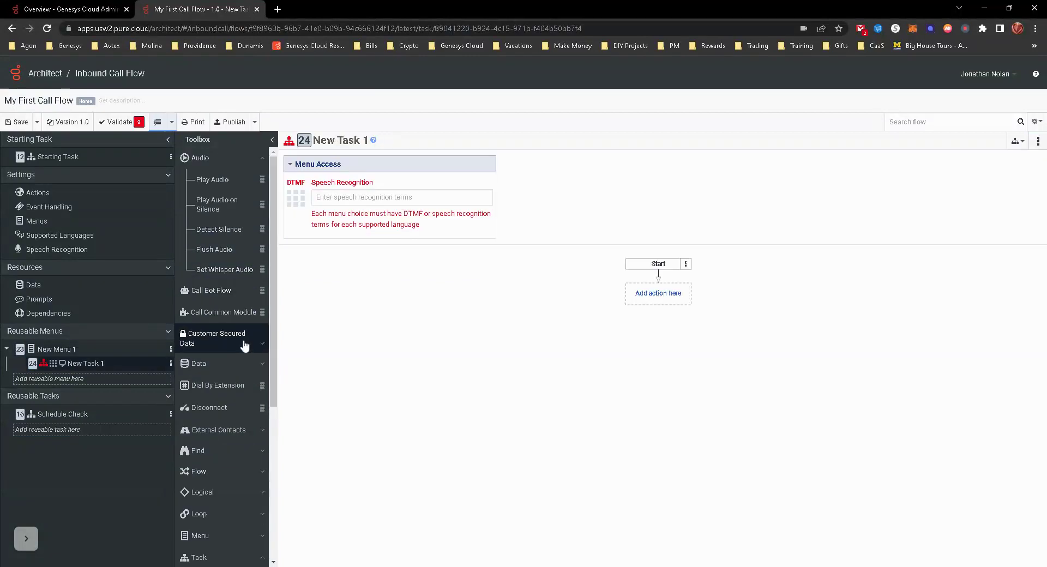
{"action": "scroll", "coordinate": [229, 371], "scroll_direction": "down", "scroll_amount": 5}
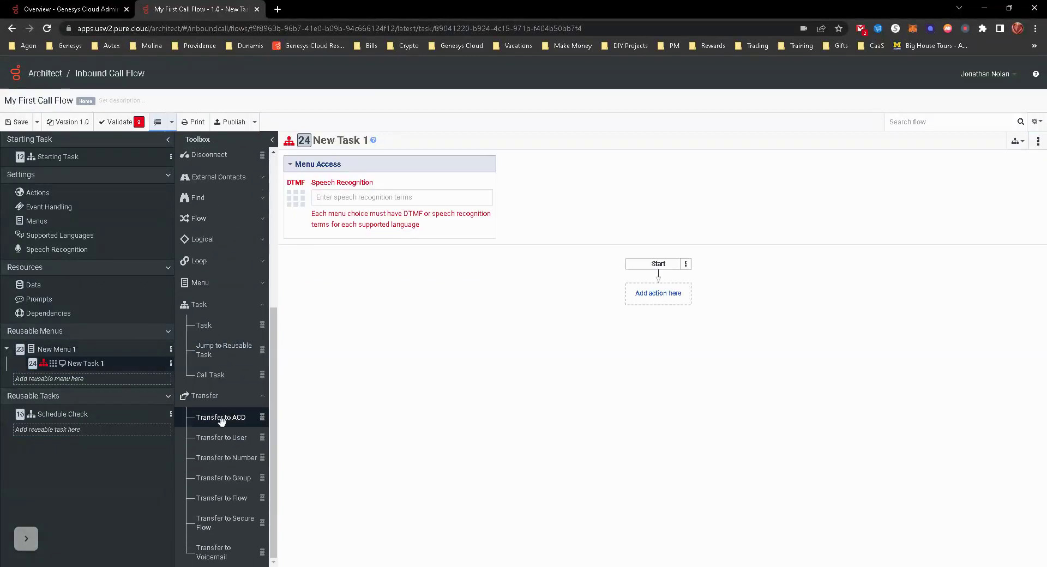
{"action": "left_click_drag", "start_coordinate": [204, 337], "coordinate": [99, 370]}
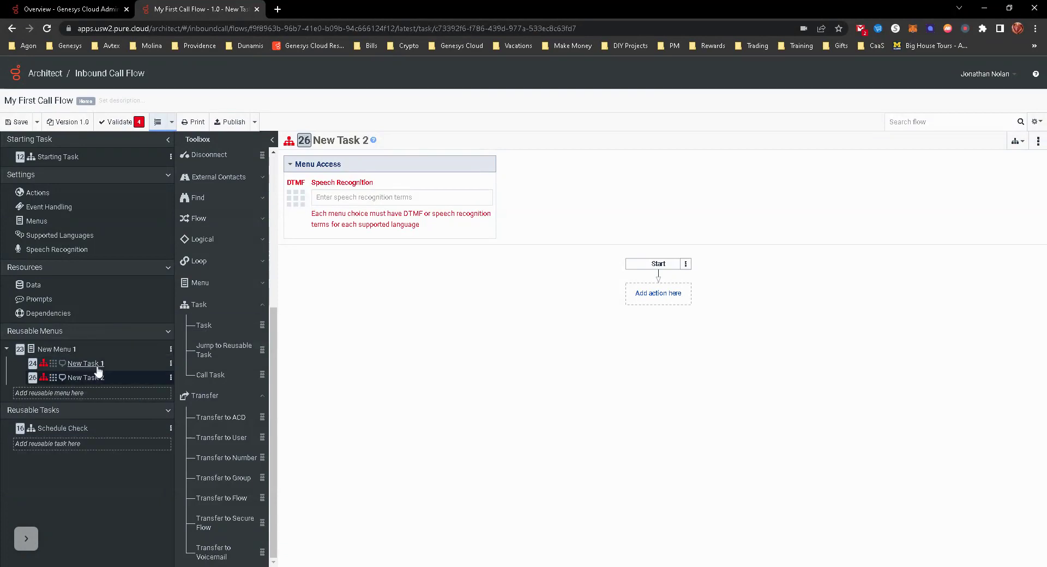
Step: Rename the reusable menu to 'Main Menu'
{"action": "left_click", "coordinate": [53, 351]}
{"action": "left_click", "coordinate": [341, 143]}
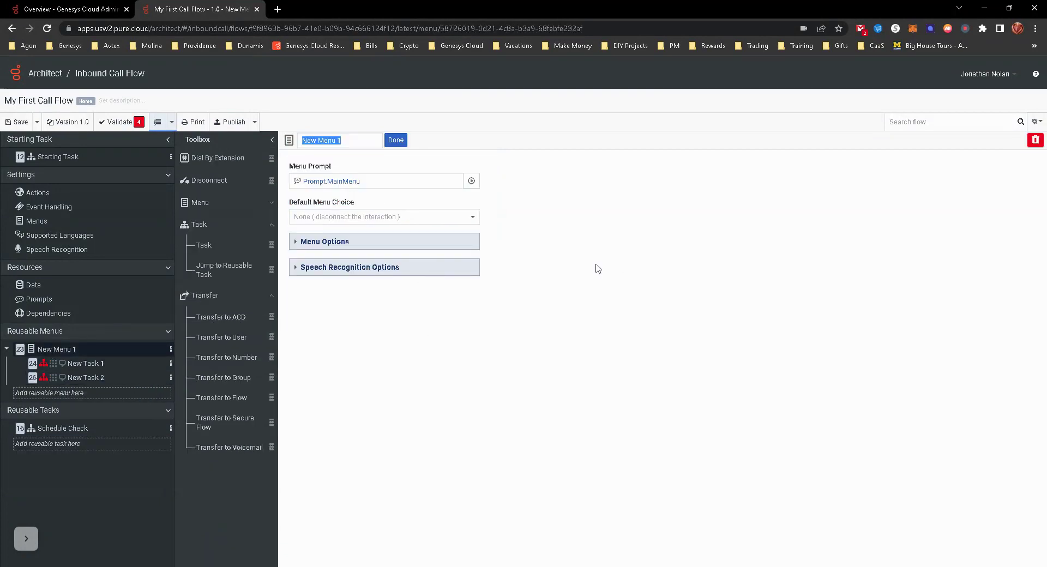
{"action": "type", "text": "Main"}
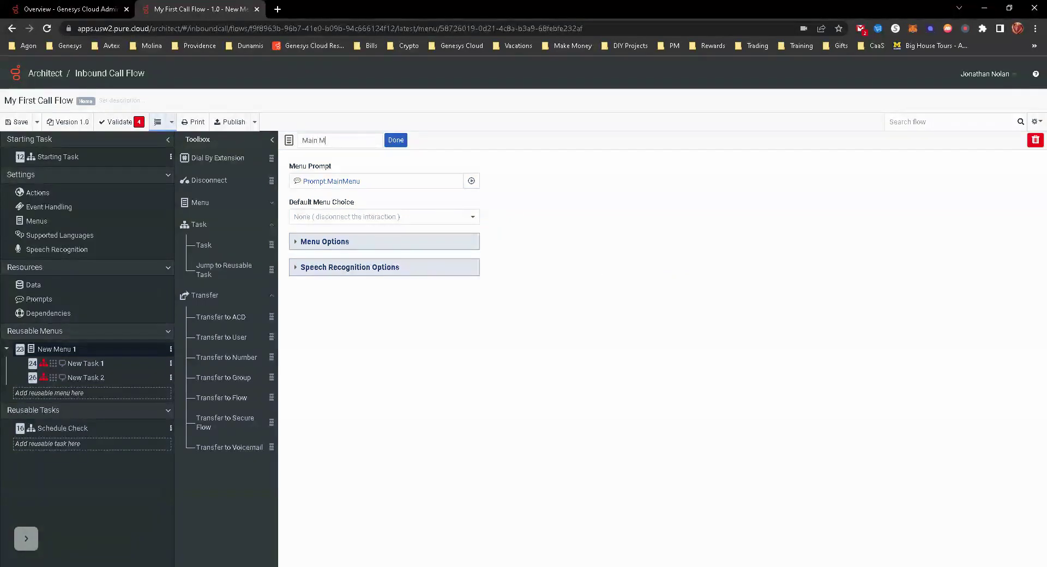
{"action": "left_click", "coordinate": [396, 141]}
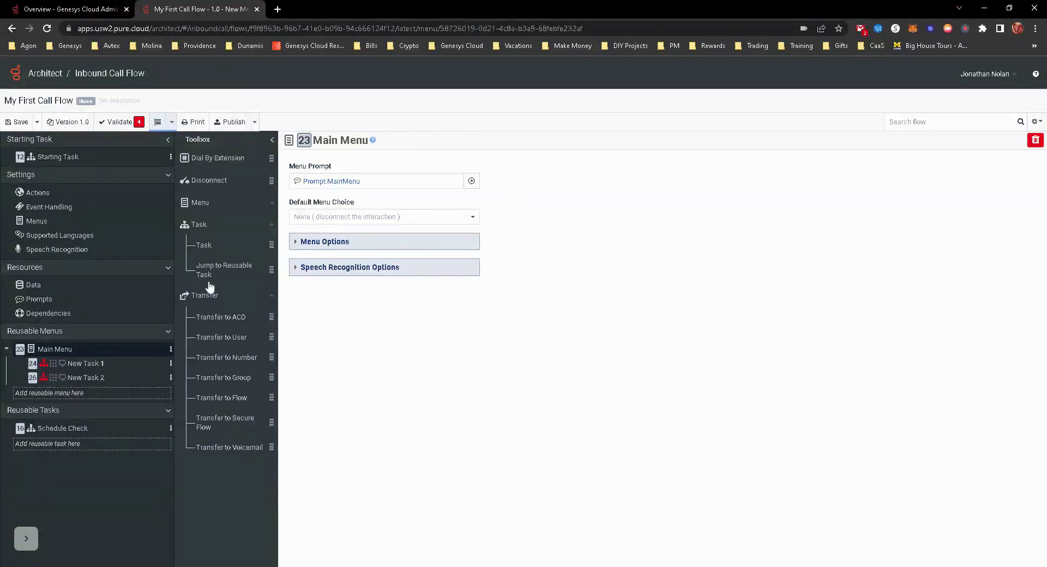
{"action": "left_click", "coordinate": [83, 364]}
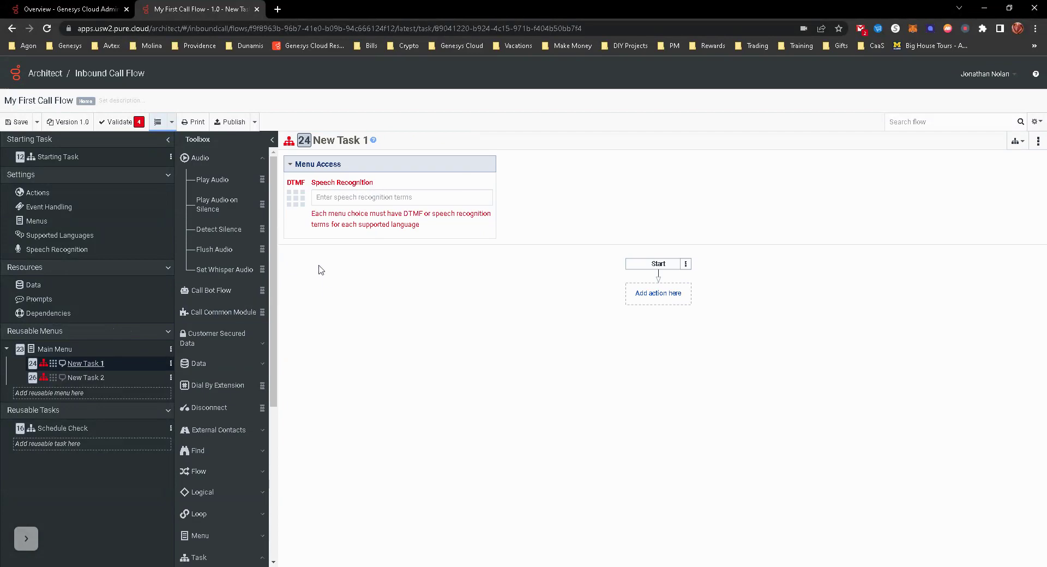
Step: Assign DTMF key 1 to the first menu choice and rename it Sales, leaving no speech terms
{"action": "left_click", "coordinate": [296, 199]}
{"action": "left_click", "coordinate": [305, 231]}
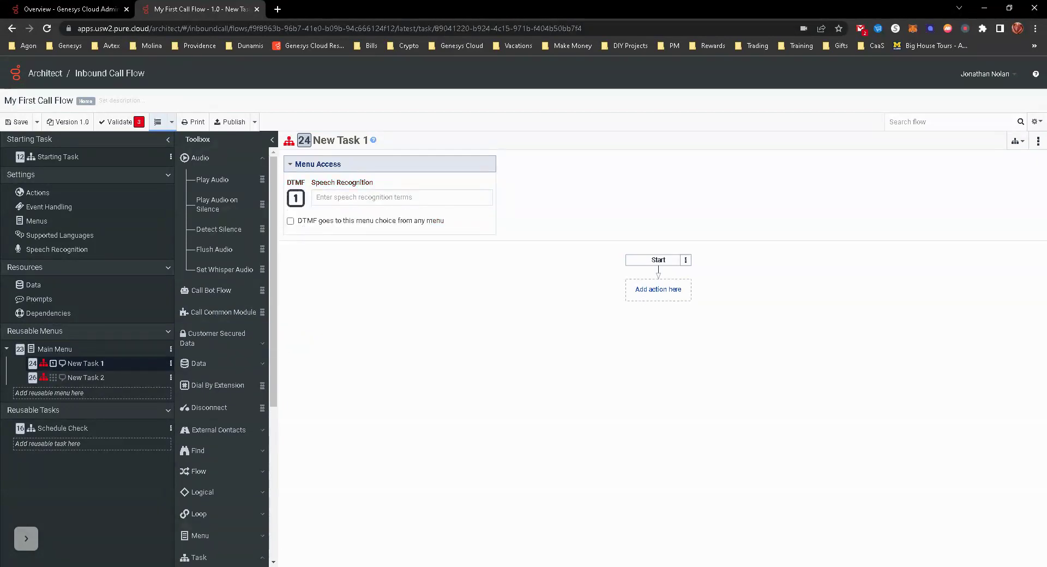
{"action": "left_click", "coordinate": [339, 141]}
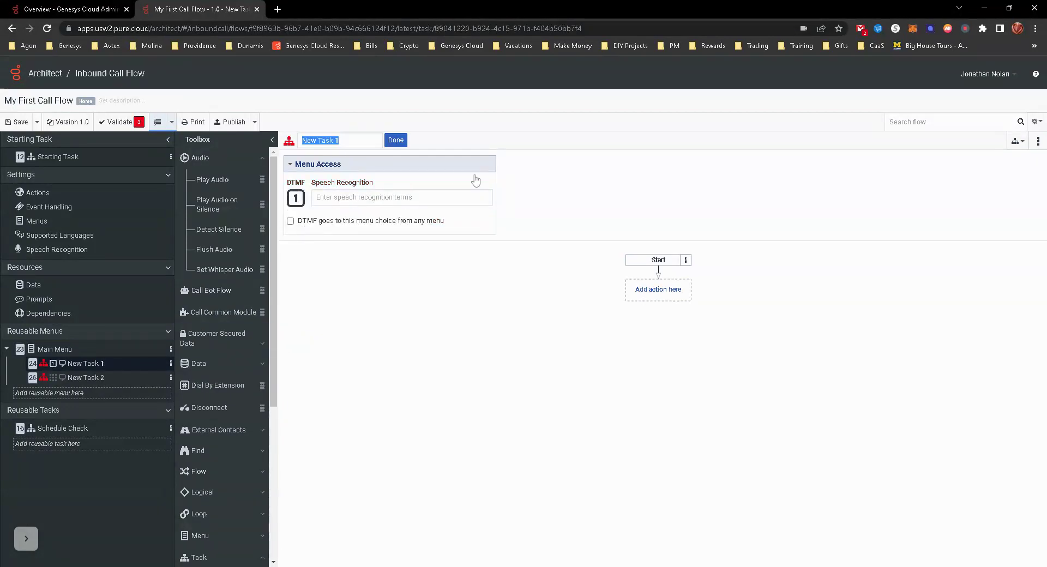
{"action": "type", "text": "Sales"}
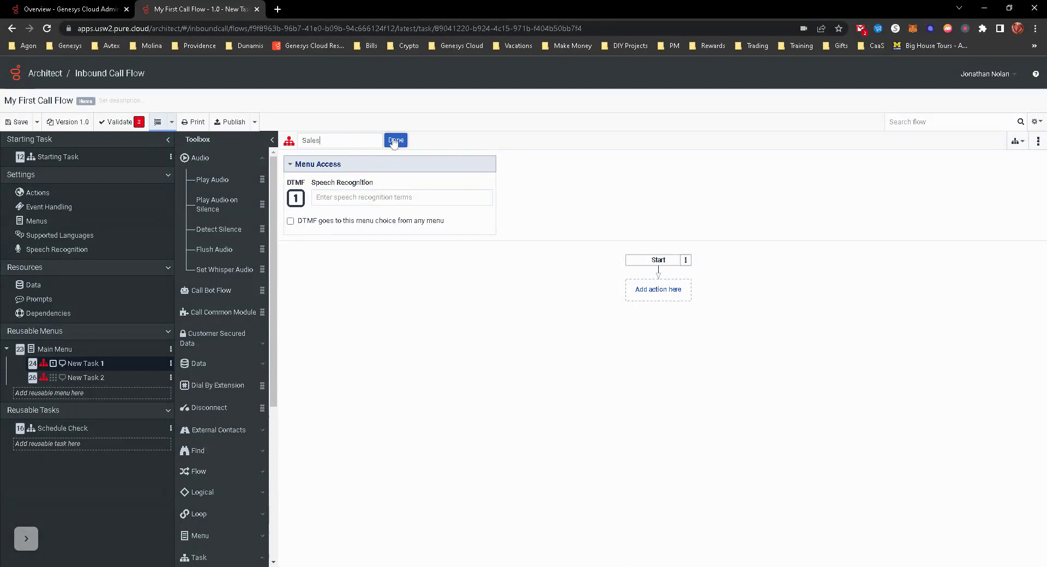
{"action": "left_click", "coordinate": [396, 140]}
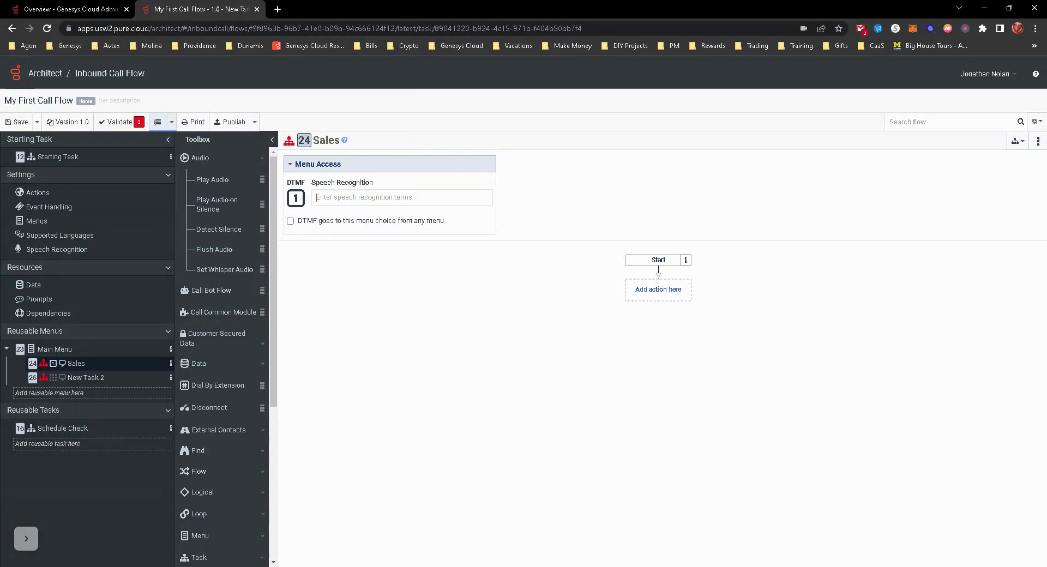
{"action": "type", "text": "sales"}
{"action": "key", "text": "Return"}
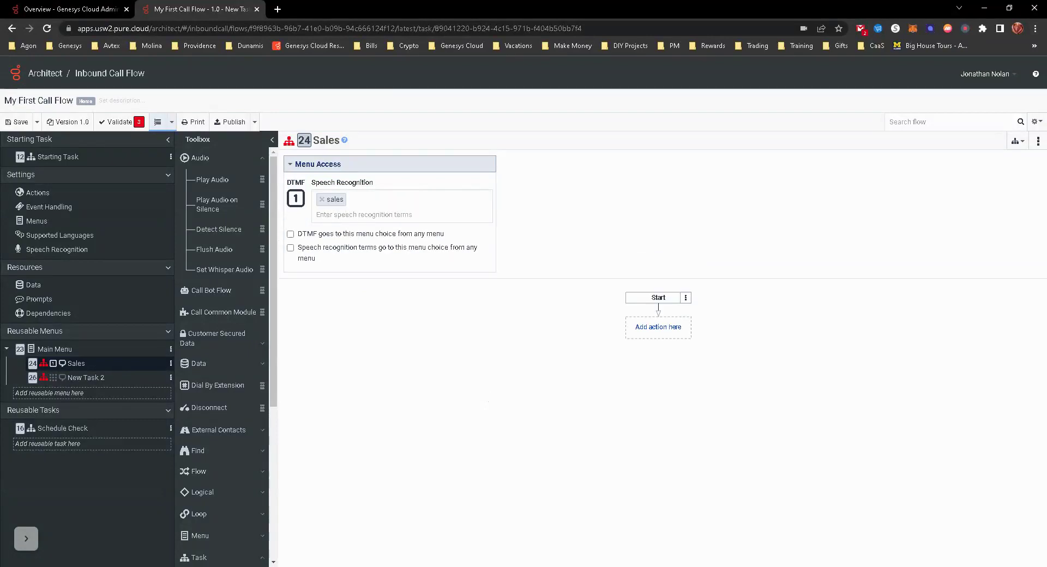
{"action": "type", "text": "salesman"}
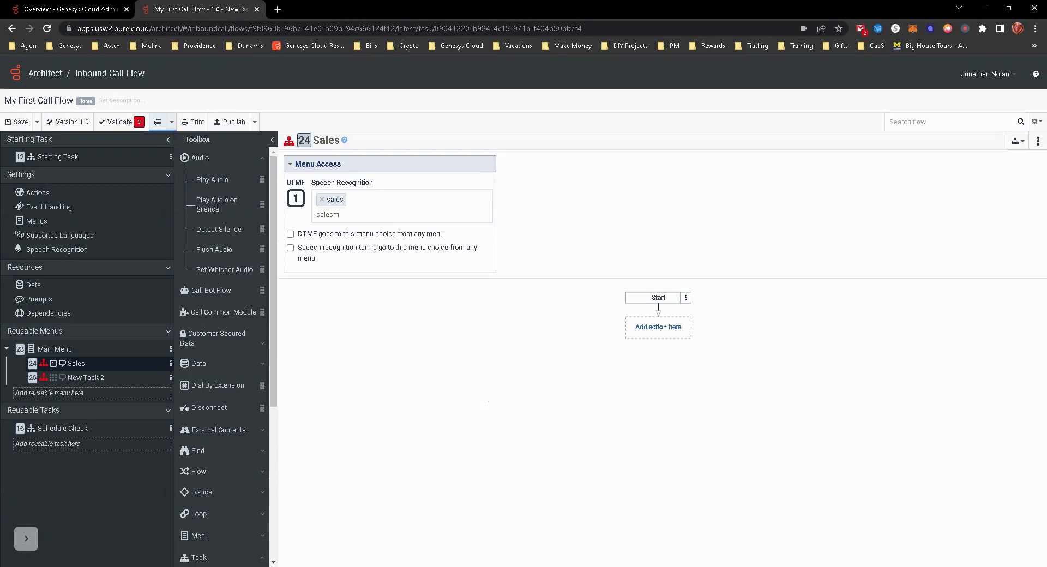
{"action": "key", "text": "BackSpace"}
{"action": "key", "text": "BackSpace"}
{"action": "key", "text": "BackSpace"}
{"action": "left_click", "coordinate": [322, 199]}
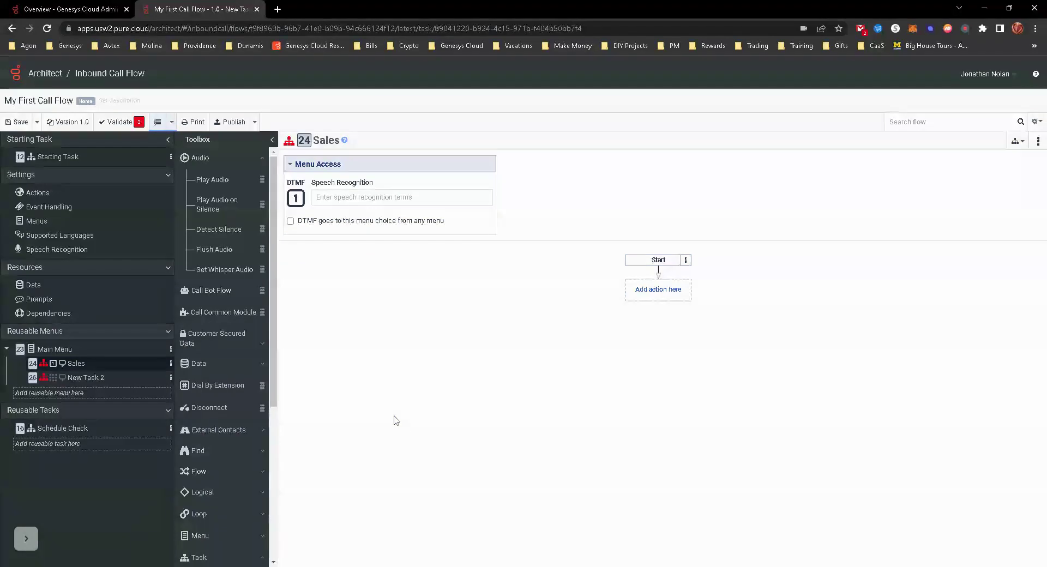
Step: Assign DTMF key 2 to the second menu choice and rename it Support
{"action": "left_click", "coordinate": [71, 382]}
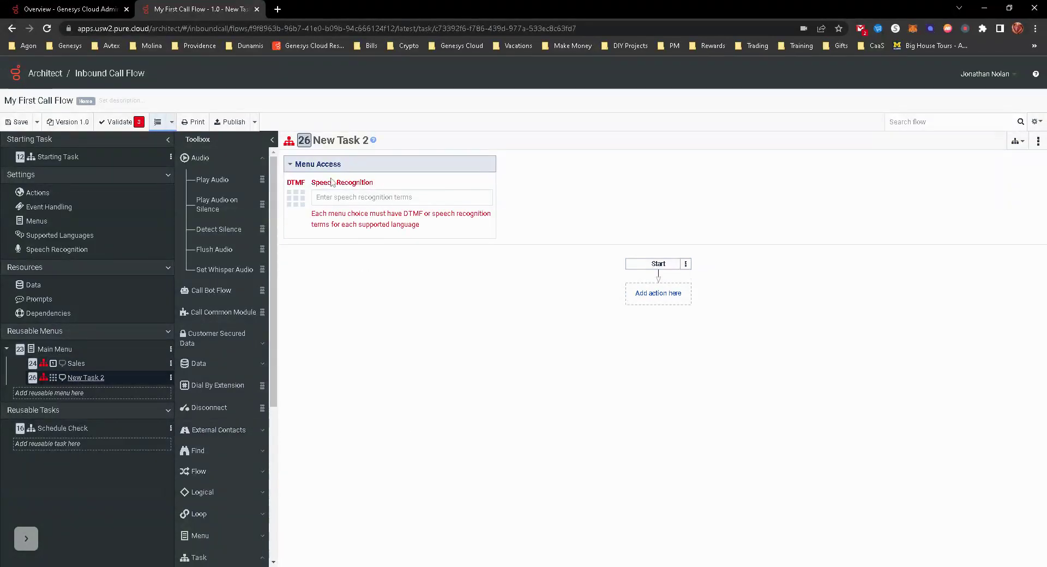
{"action": "left_click", "coordinate": [295, 203]}
{"action": "left_click", "coordinate": [329, 232]}
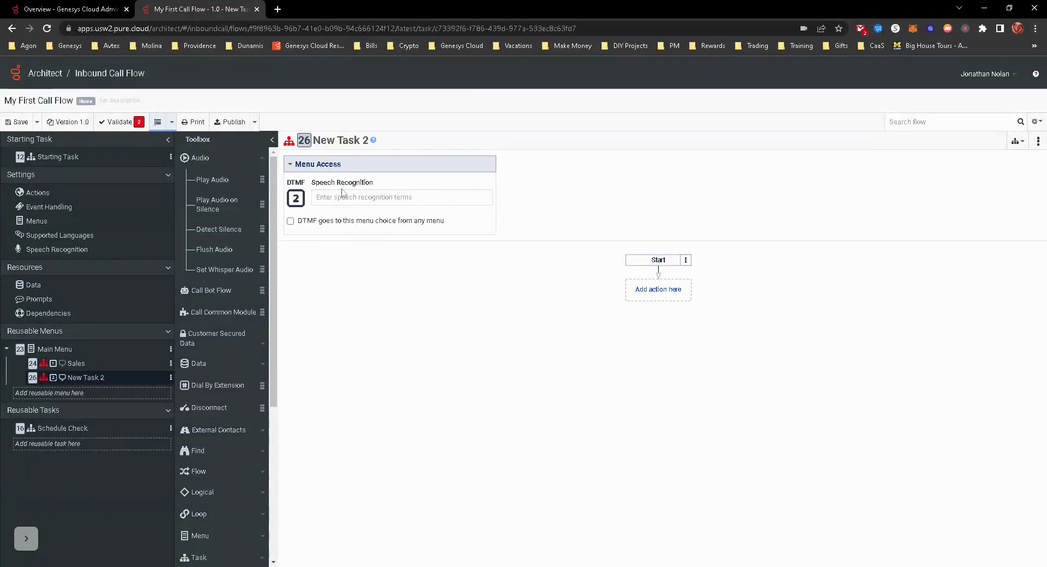
{"action": "left_click", "coordinate": [336, 140]}
{"action": "type", "text": "Support"}
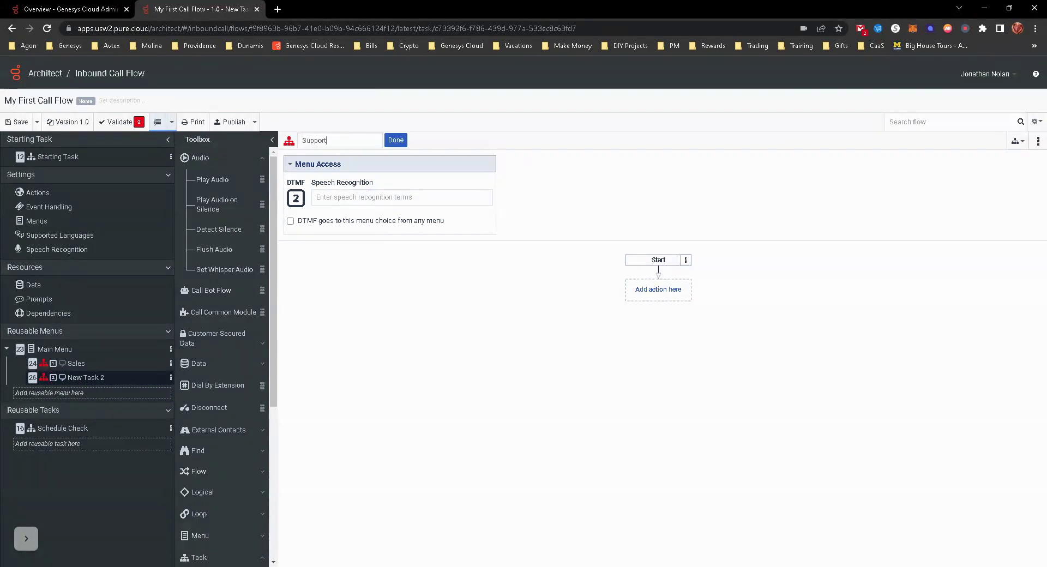
{"action": "left_click", "coordinate": [396, 140]}
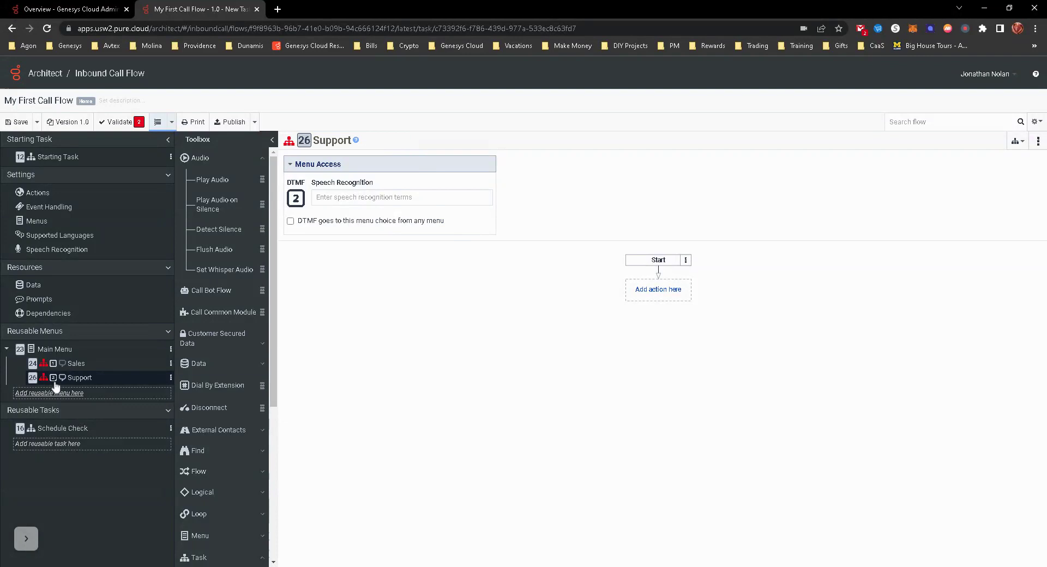
{"action": "left_click", "coordinate": [54, 350]}
Step: Make Support the Main Menu's default menu choice
{"action": "left_click", "coordinate": [335, 222]}
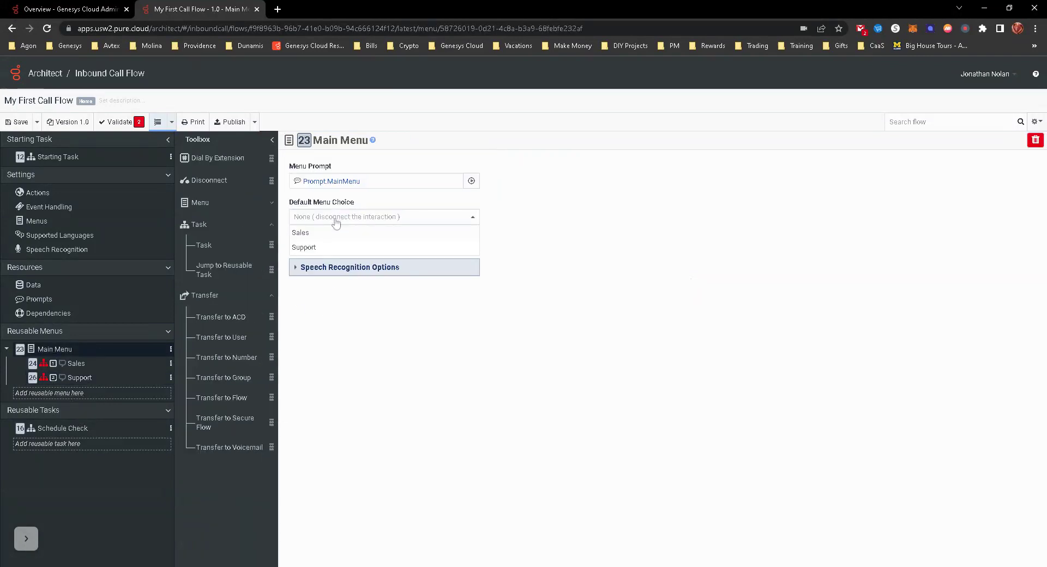
{"action": "left_click", "coordinate": [316, 251]}
{"action": "left_click", "coordinate": [322, 243]}
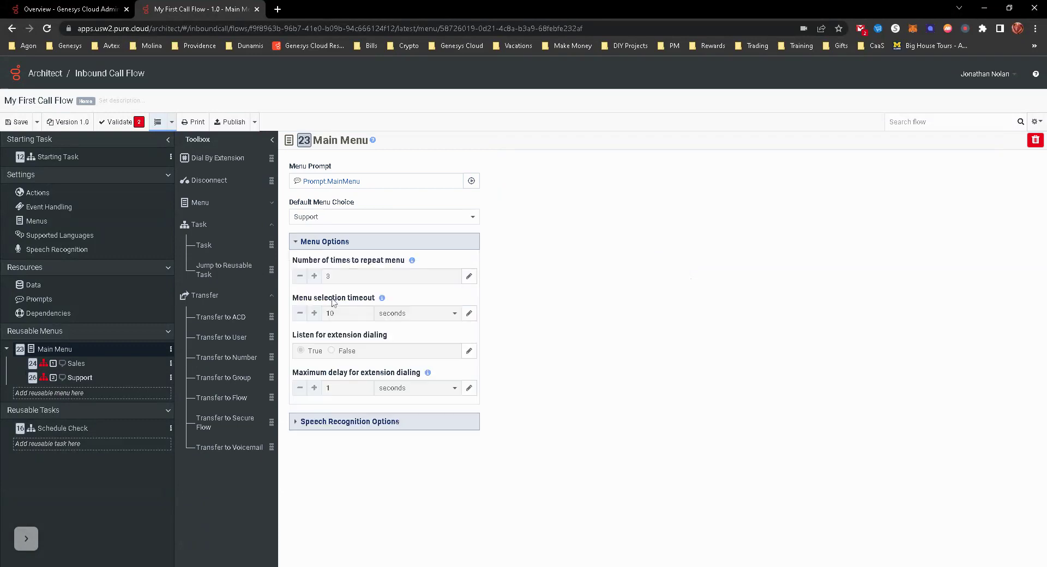
Step: Lower the default menu selection timeout to 5 seconds, then open the Sales task
{"action": "left_click", "coordinate": [46, 226]}
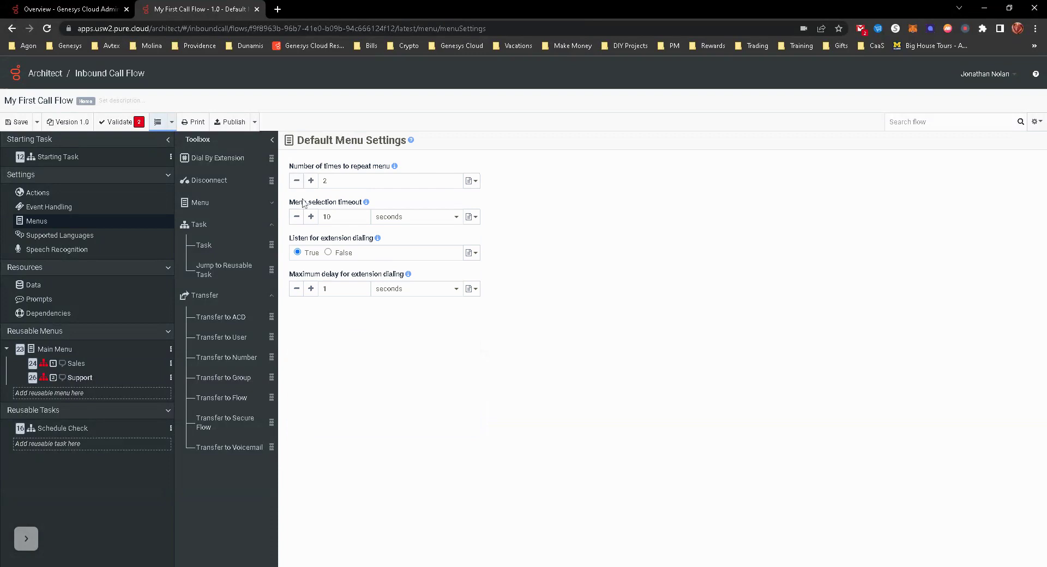
{"action": "left_click", "coordinate": [297, 216]}
{"action": "left_click", "coordinate": [297, 216]}
{"action": "left_click", "coordinate": [297, 216]}
{"action": "left_click", "coordinate": [297, 216]}
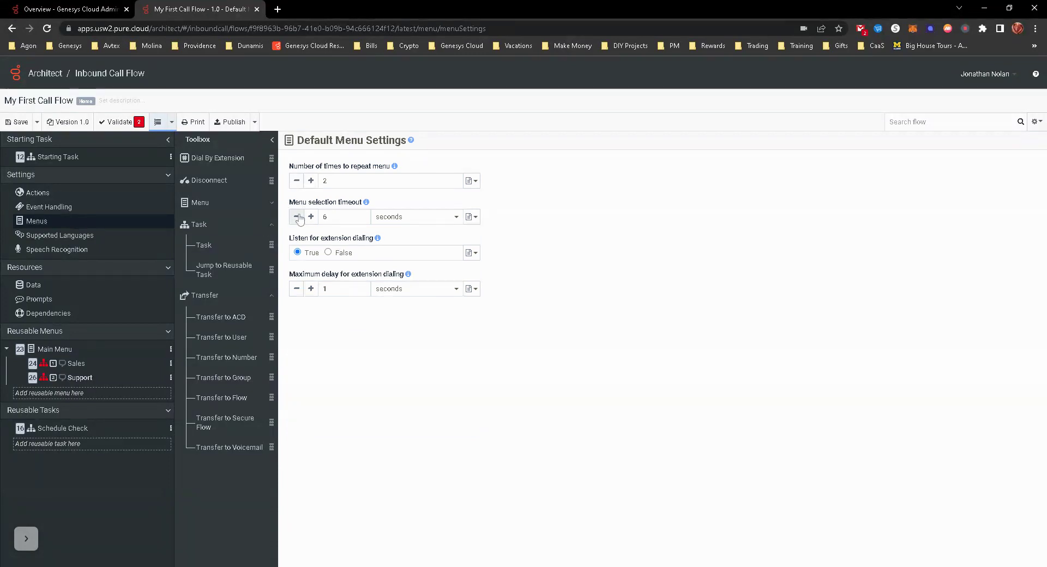
{"action": "left_click", "coordinate": [297, 217]}
{"action": "left_click", "coordinate": [77, 365]}
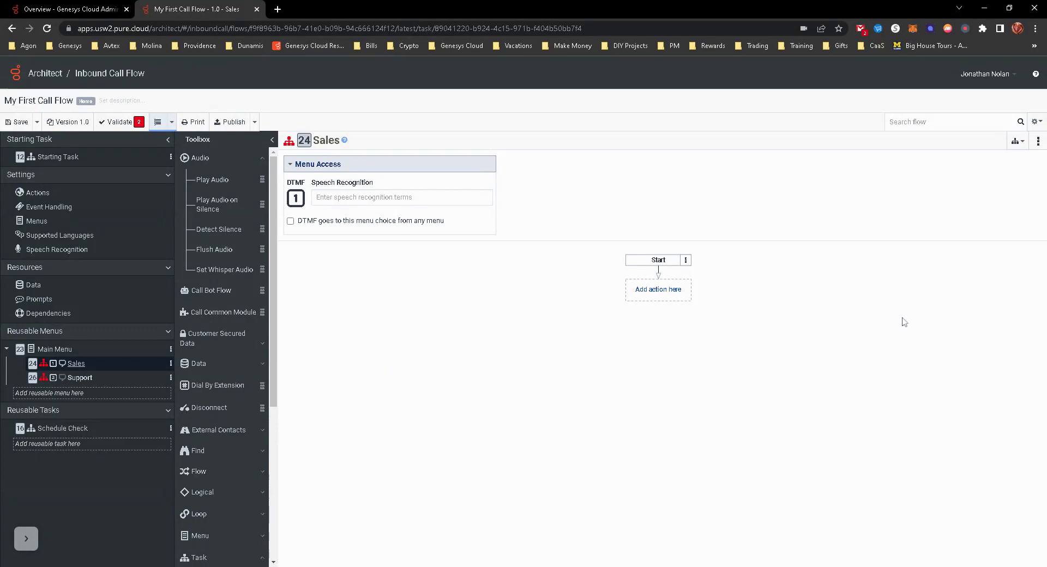
{"action": "left_click", "coordinate": [639, 294]}
Step: Add a Transfer to ACD action to the Sales task, targeting the Sales queue
{"action": "mouse_move", "coordinate": [646, 316]}
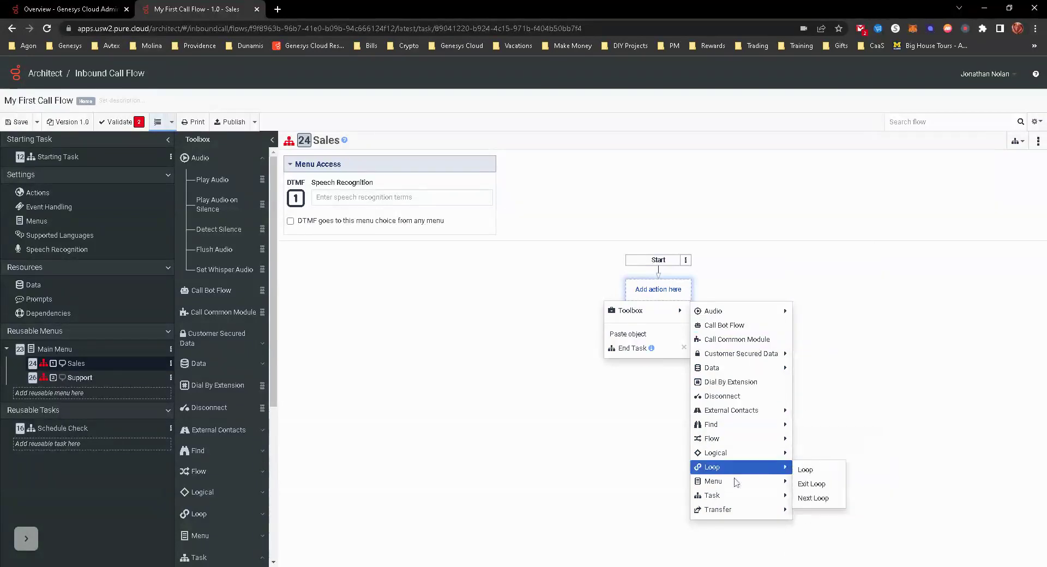
{"action": "mouse_move", "coordinate": [737, 510]}
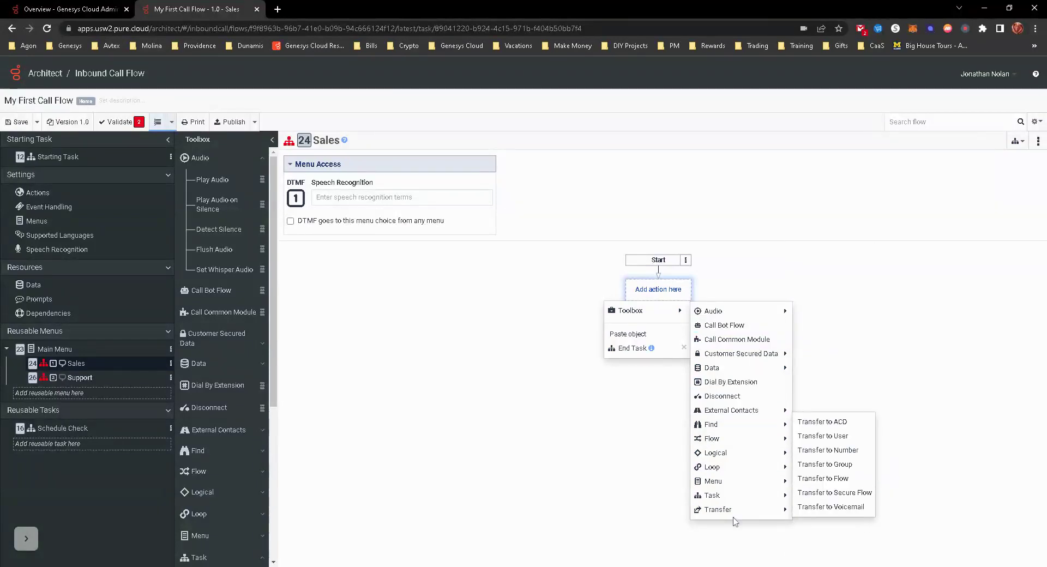
{"action": "left_click", "coordinate": [827, 423]}
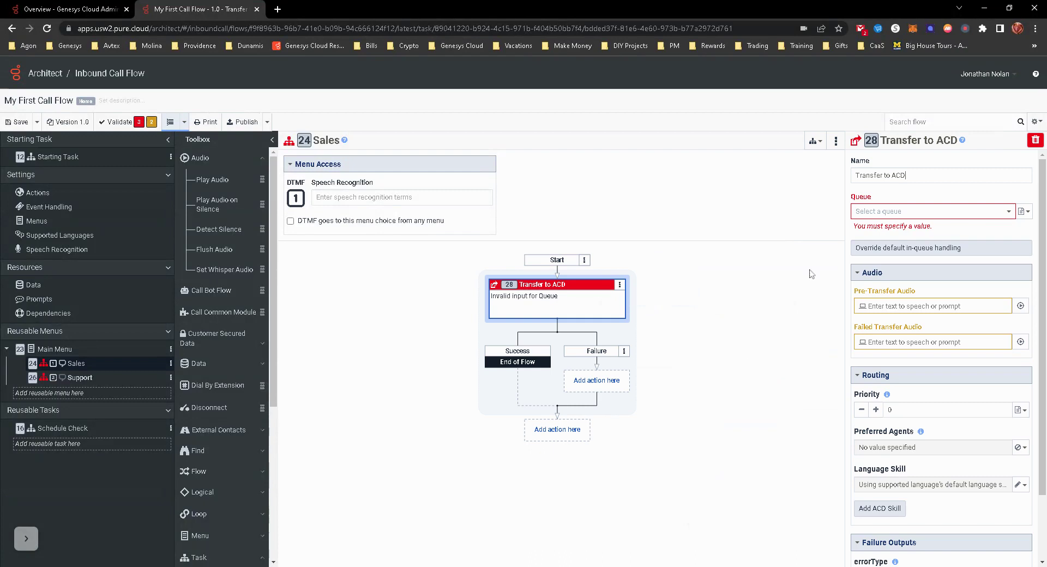
{"action": "left_click", "coordinate": [910, 214]}
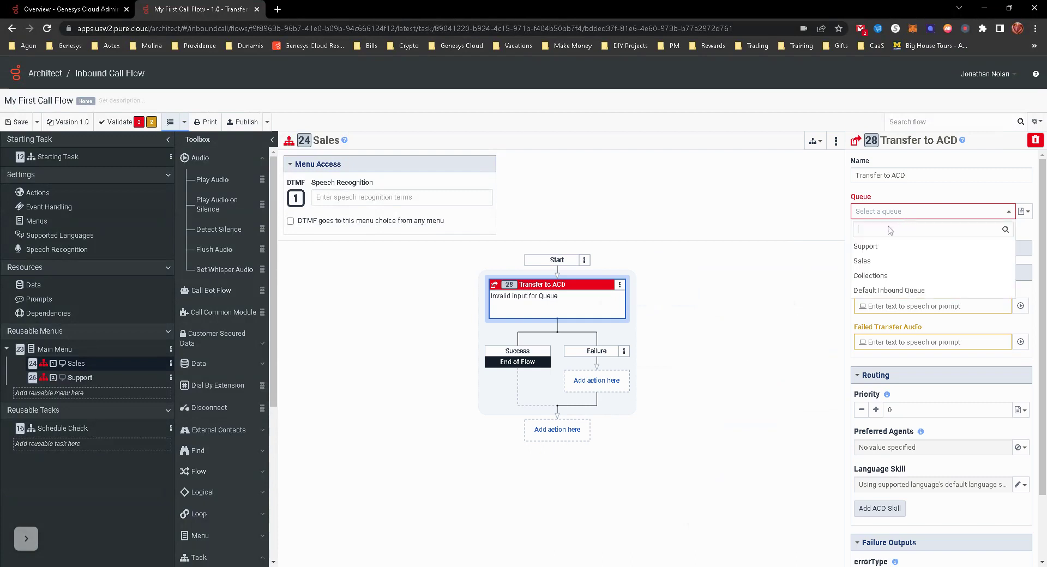
{"action": "left_click", "coordinate": [875, 261]}
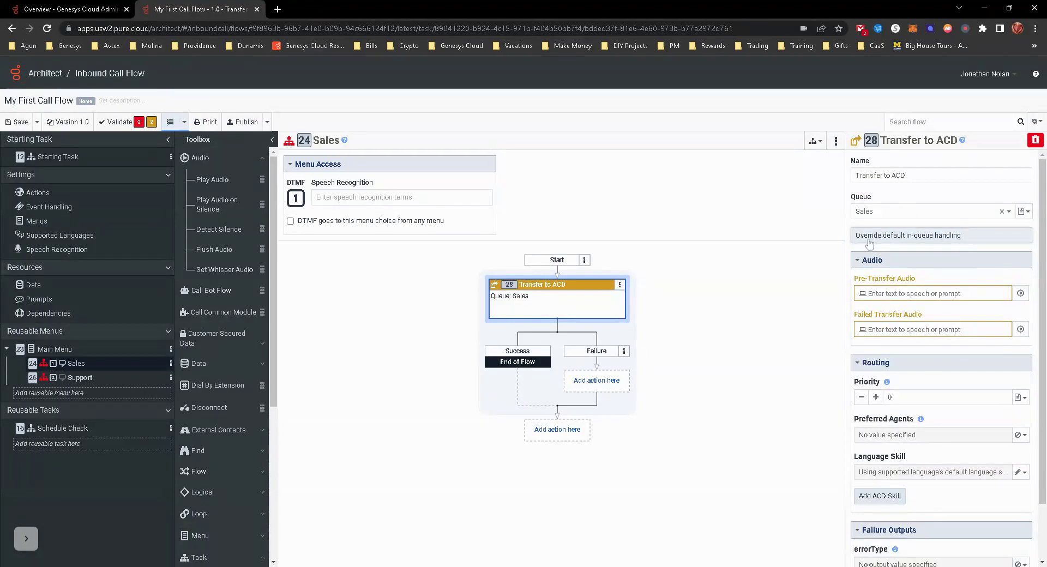
{"action": "left_click", "coordinate": [1020, 294]}
Step: Replace the pre-transfer audio's text-to-speech item with a single 100 ms blank
{"action": "left_click", "coordinate": [595, 126]}
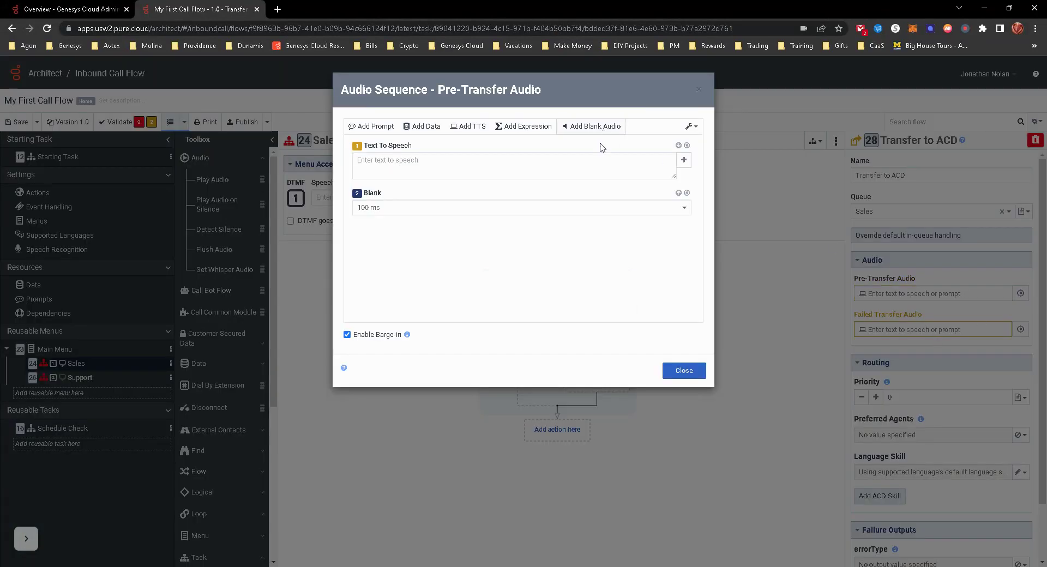
{"action": "left_click", "coordinate": [686, 146]}
{"action": "left_click", "coordinate": [698, 376]}
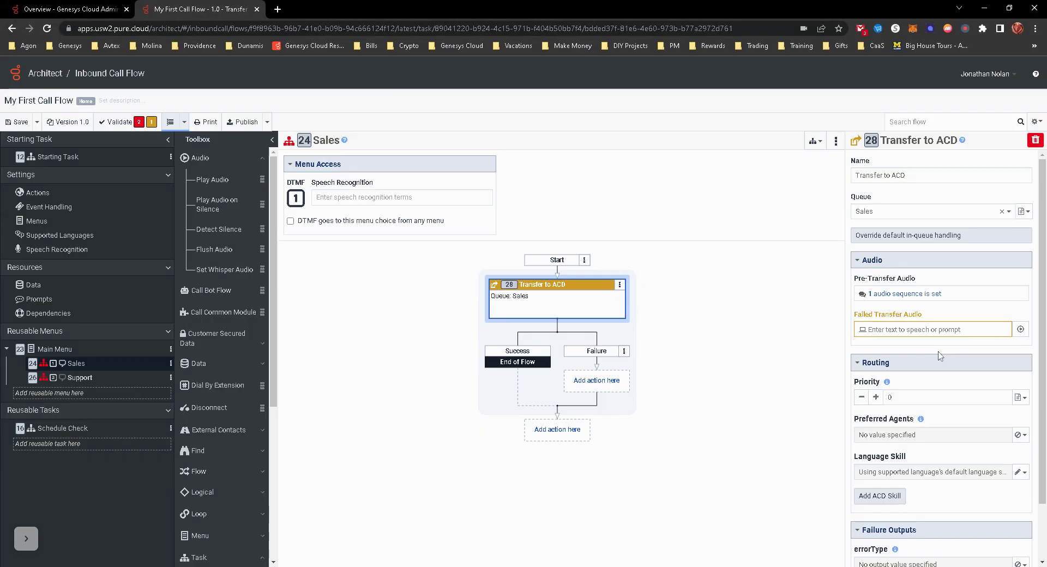
Step: Replace the failed-transfer audio's text-to-speech item with a single 100 ms blank as well
{"action": "left_click", "coordinate": [1021, 330]}
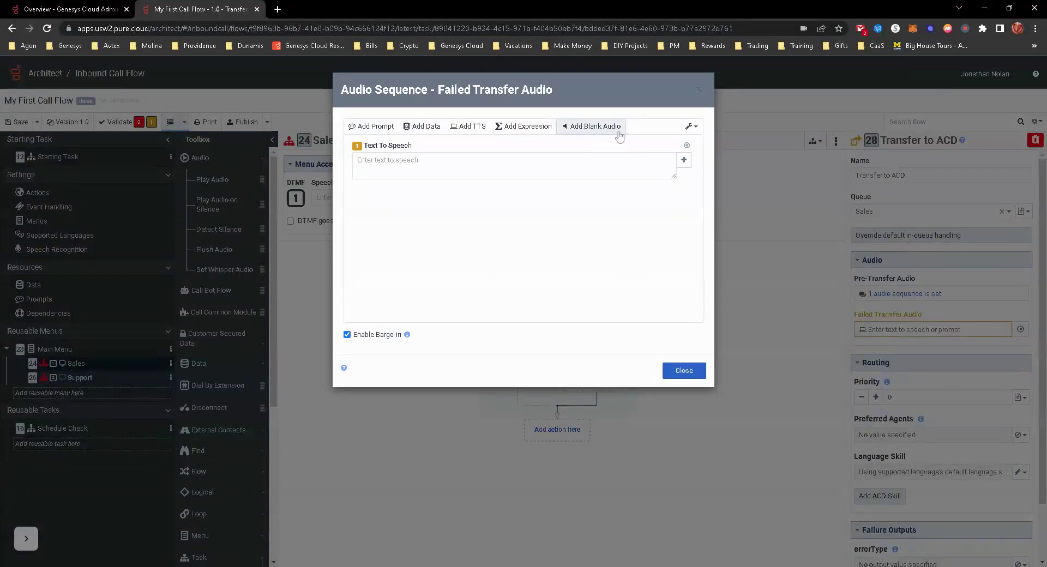
{"action": "left_click", "coordinate": [595, 126]}
{"action": "left_click", "coordinate": [687, 145]}
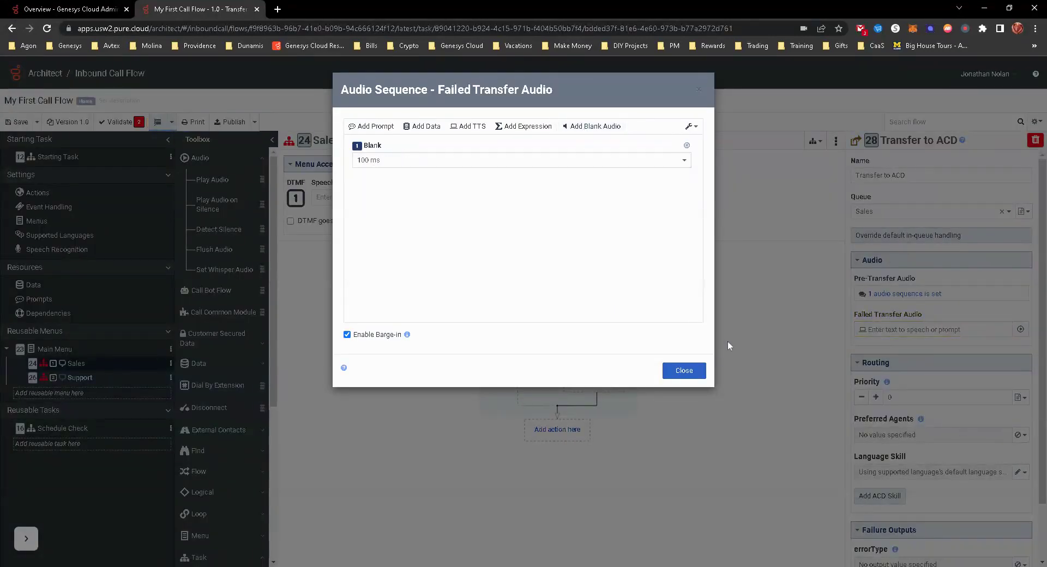
{"action": "left_click", "coordinate": [689, 373]}
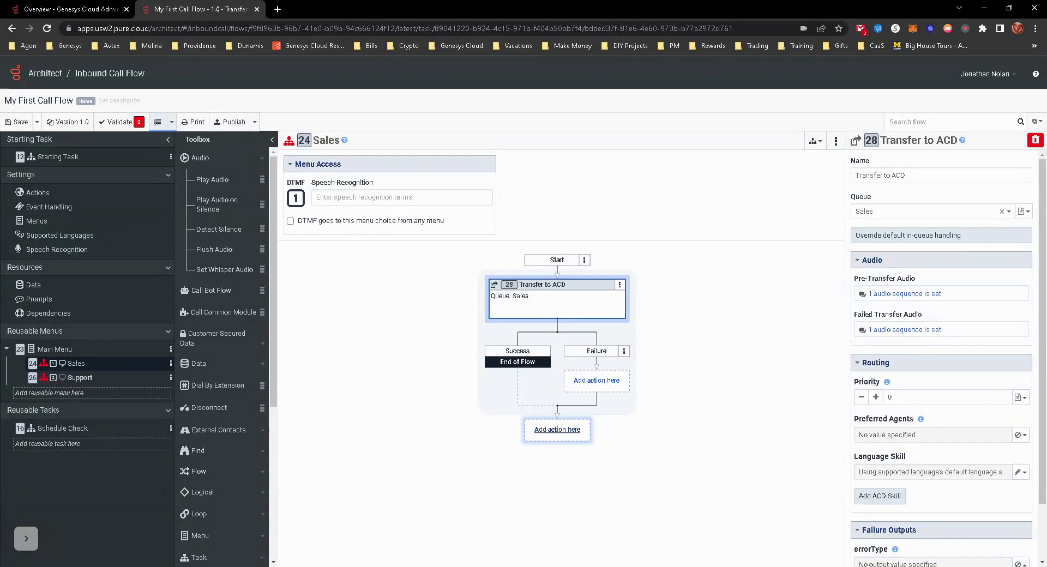
Step: Add a new reusable task, New Task 1, and begin adding an action below its Start node
{"action": "left_click", "coordinate": [557, 430]}
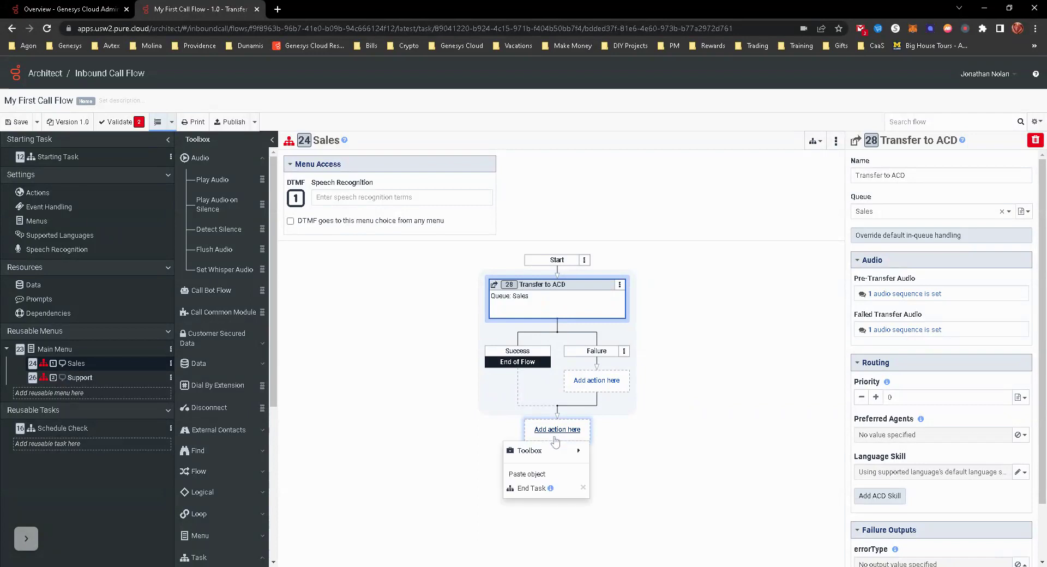
{"action": "mouse_move", "coordinate": [541, 458]}
{"action": "left_click", "coordinate": [382, 430]}
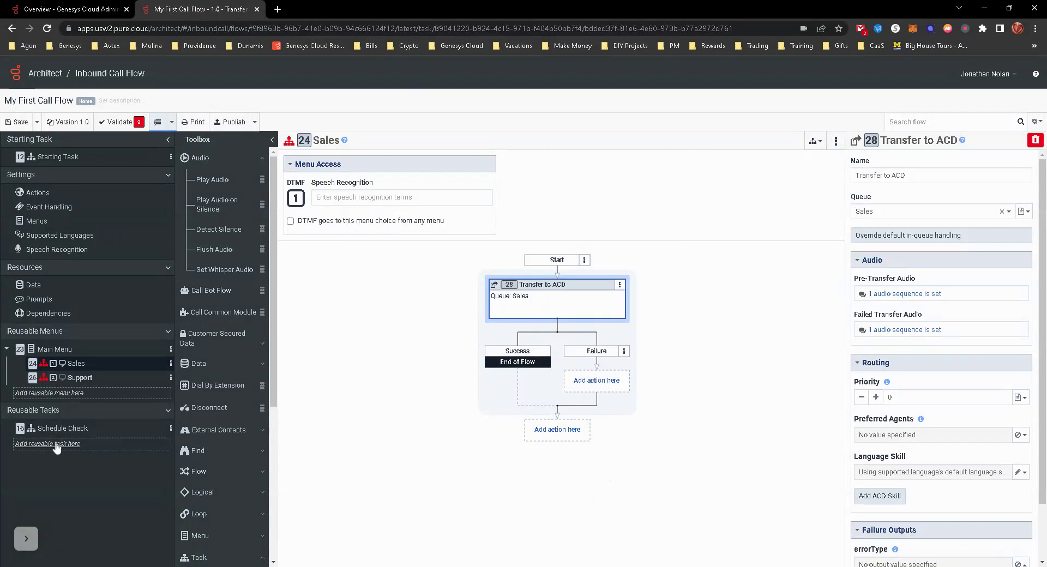
{"action": "left_click", "coordinate": [52, 444]}
{"action": "mouse_move", "coordinate": [52, 461]}
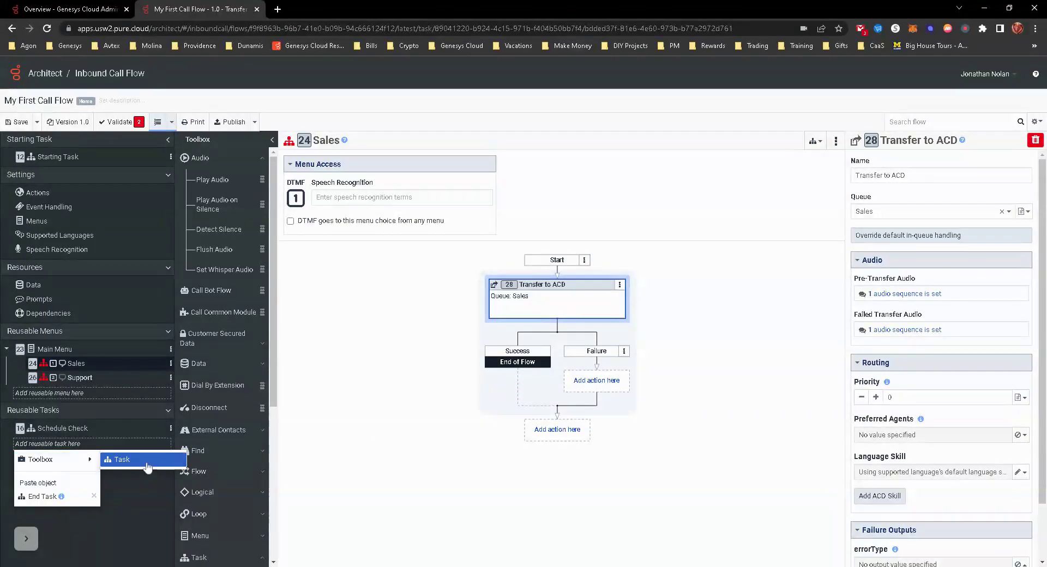
{"action": "left_click", "coordinate": [112, 461]}
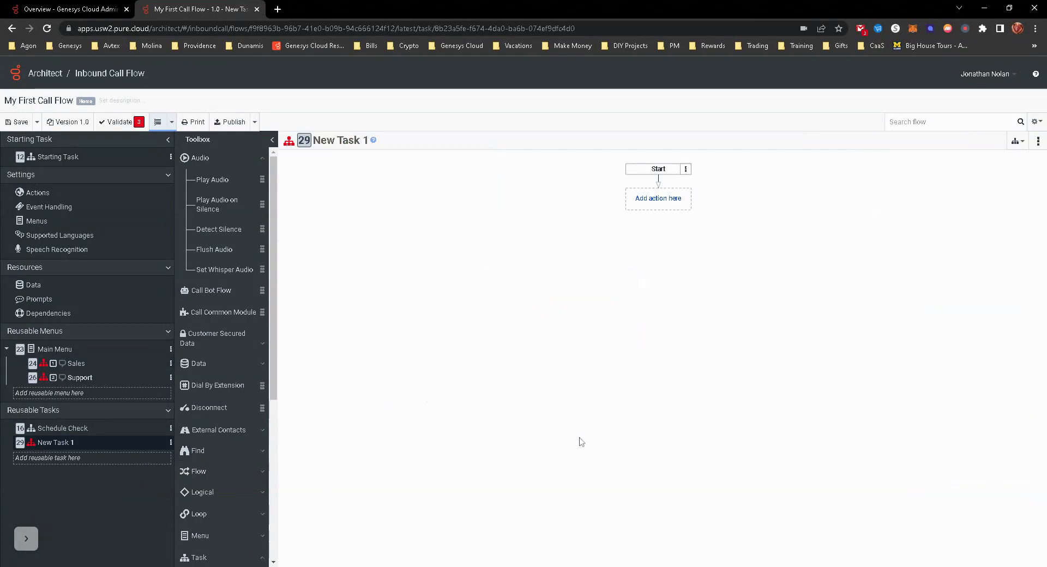
{"action": "left_click", "coordinate": [652, 203]}
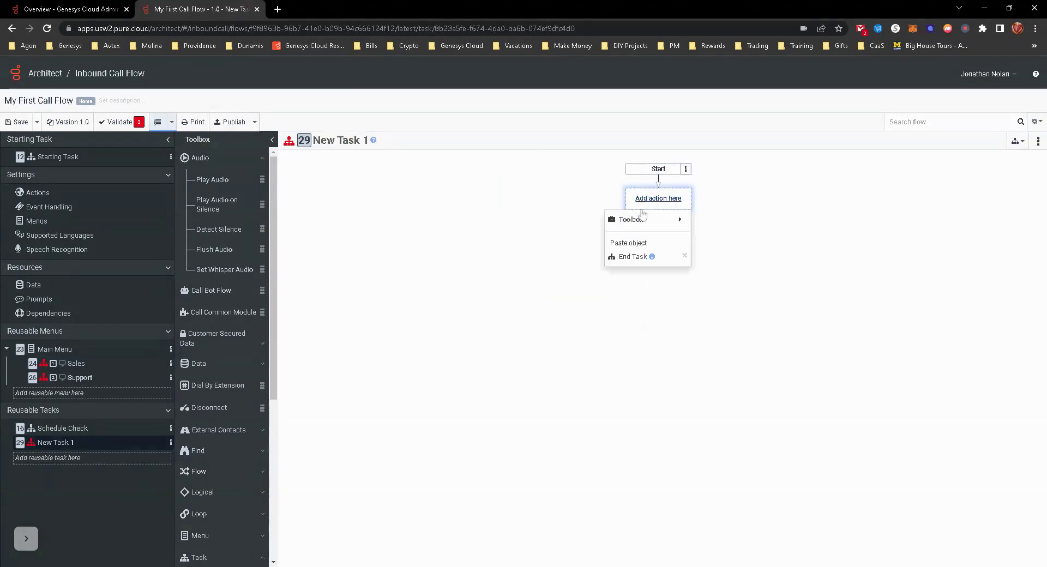
Step: Add a Play Audio saying the error occurred and the sales team will return the caller's call as soon as possible
{"action": "mouse_move", "coordinate": [640, 228]}
{"action": "mouse_move", "coordinate": [731, 221]}
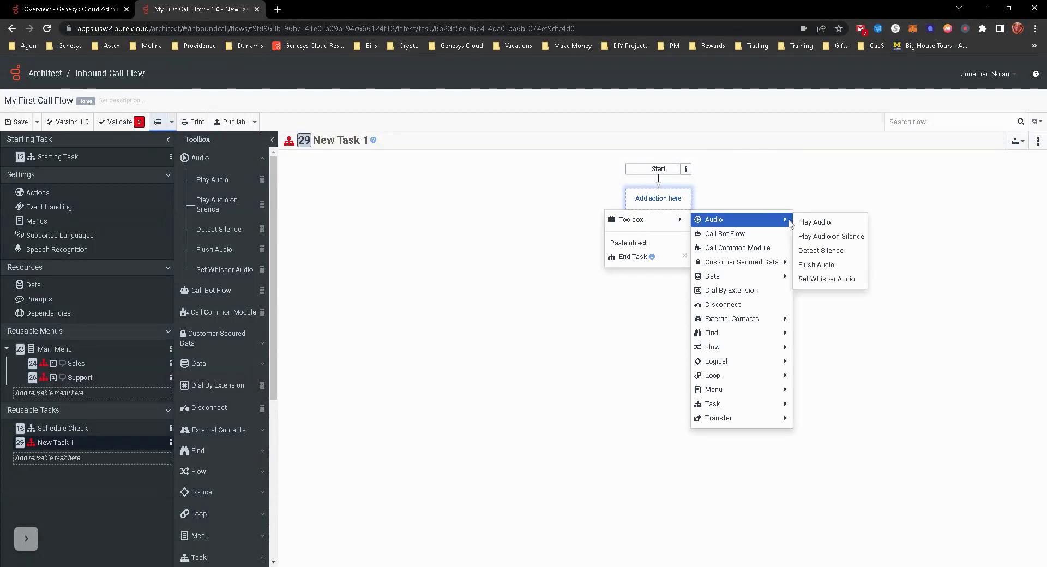
{"action": "left_click", "coordinate": [810, 223]}
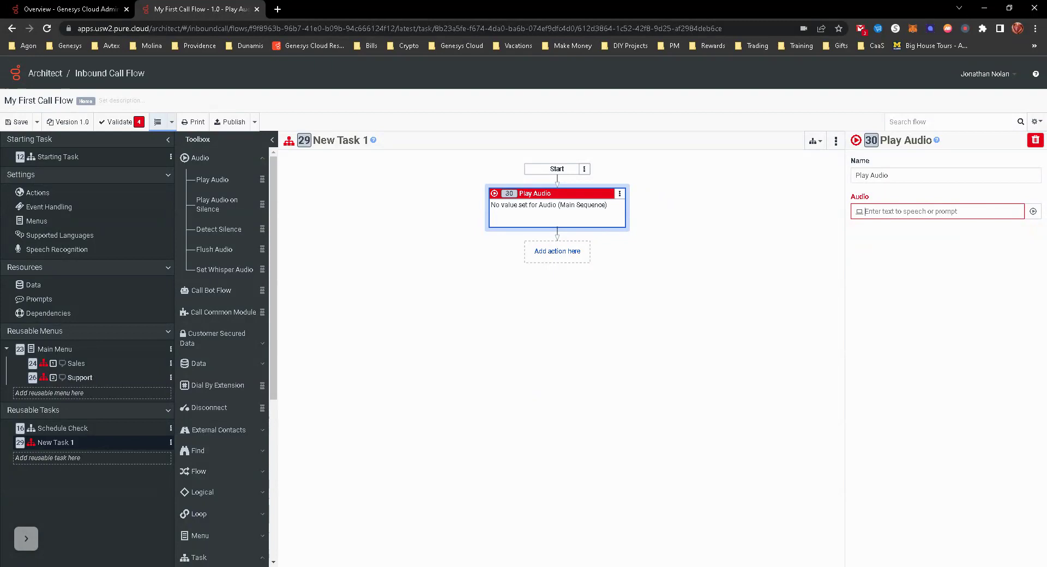
{"action": "type", "text": "So"}
{"action": "key", "text": "BackSpace"}
{"action": "key", "text": "BackSpace"}
{"action": "key", "text": "BackSpace"}
{"action": "key", "text": "BackSpace"}
{"action": "key", "text": "BackSpace"}
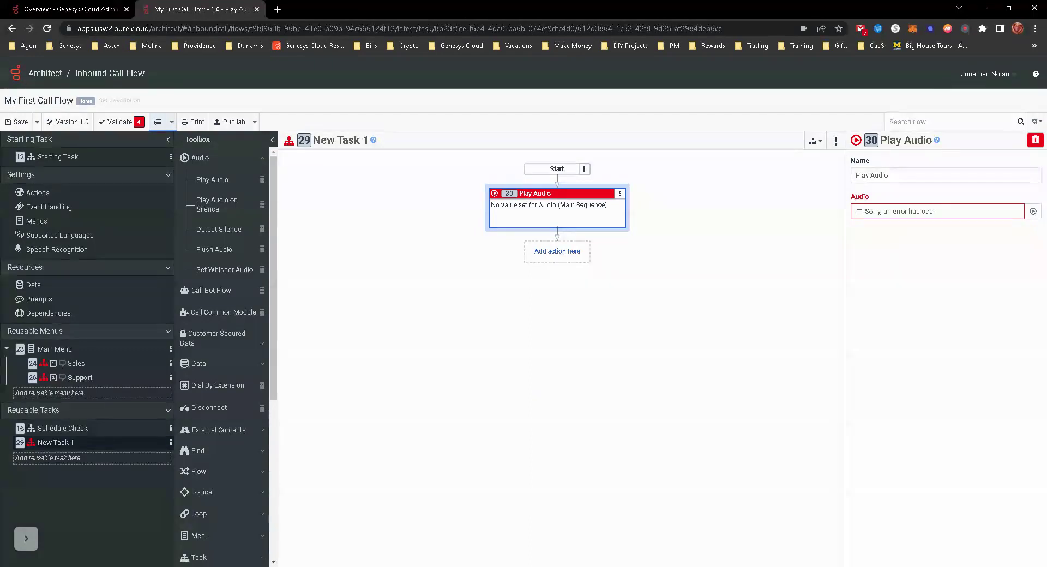
{"action": "type", "text": "c"}
{"action": "key", "text": "BackSpace"}
{"action": "type", "text": "urred. Please leave a mes"}
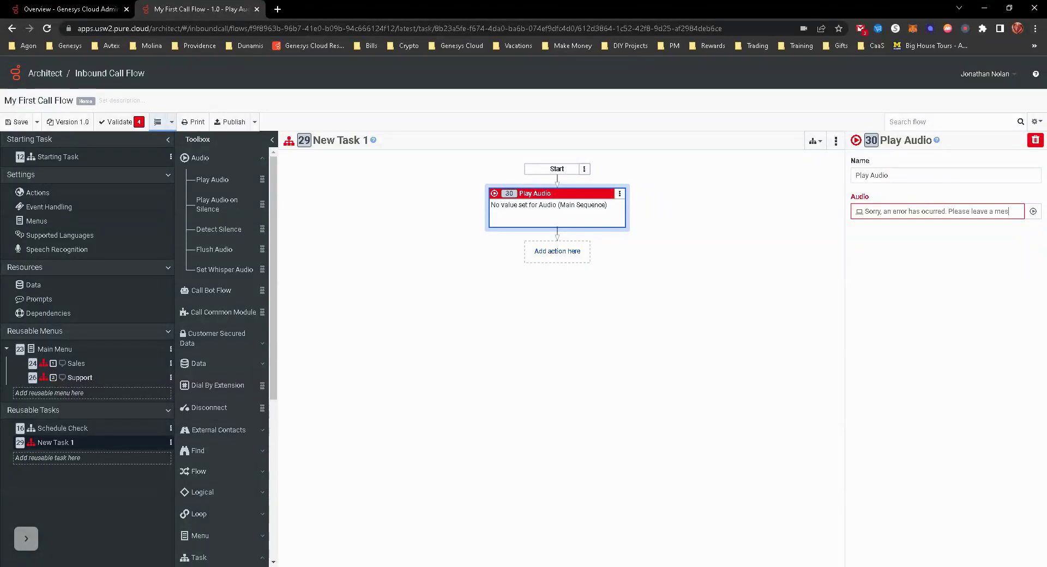
{"action": "type", "text": "sage and"}
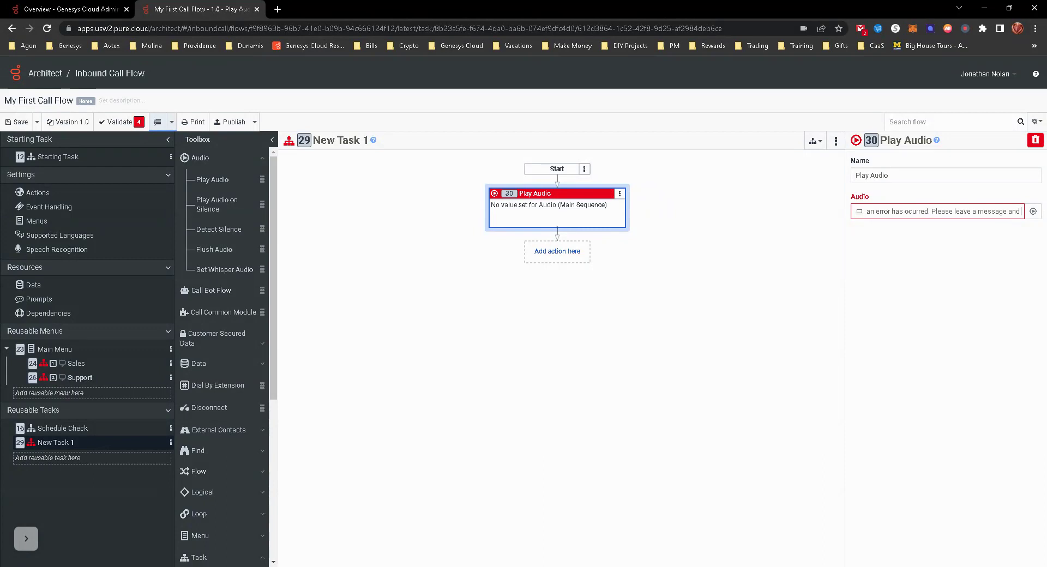
{"action": "type", "text": " the sales team will return your"}
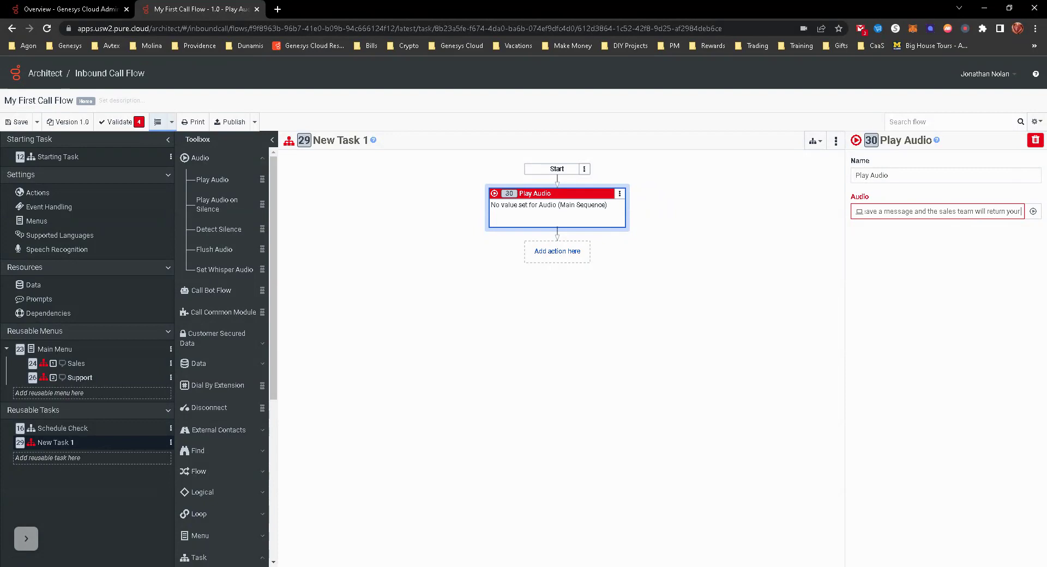
{"action": "type", "text": " call as soon as poosb"}
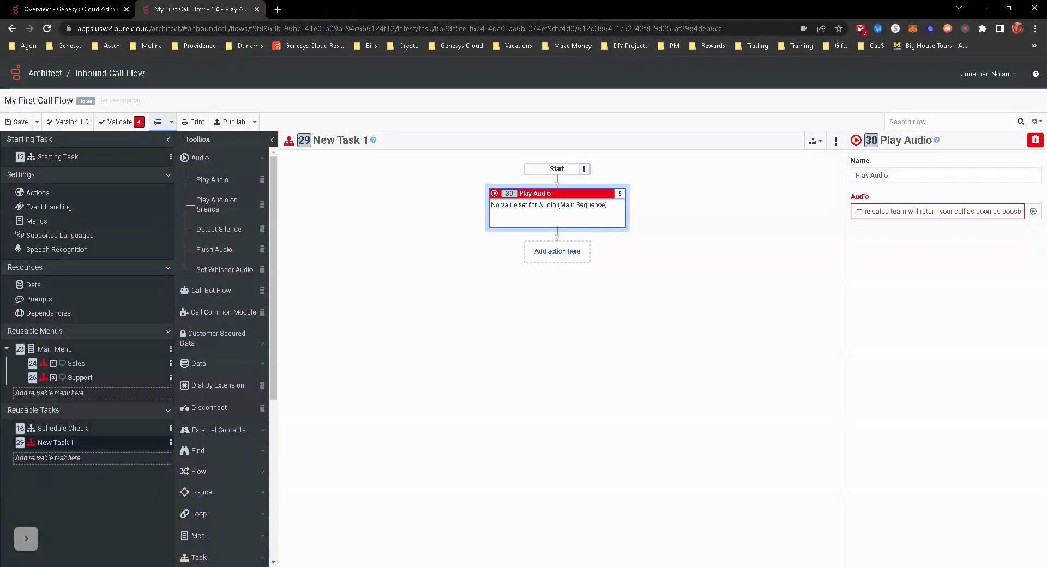
{"action": "type", "text": "o"}
{"action": "key", "text": "BackSpace"}
{"action": "type", "text": "sisilb"}
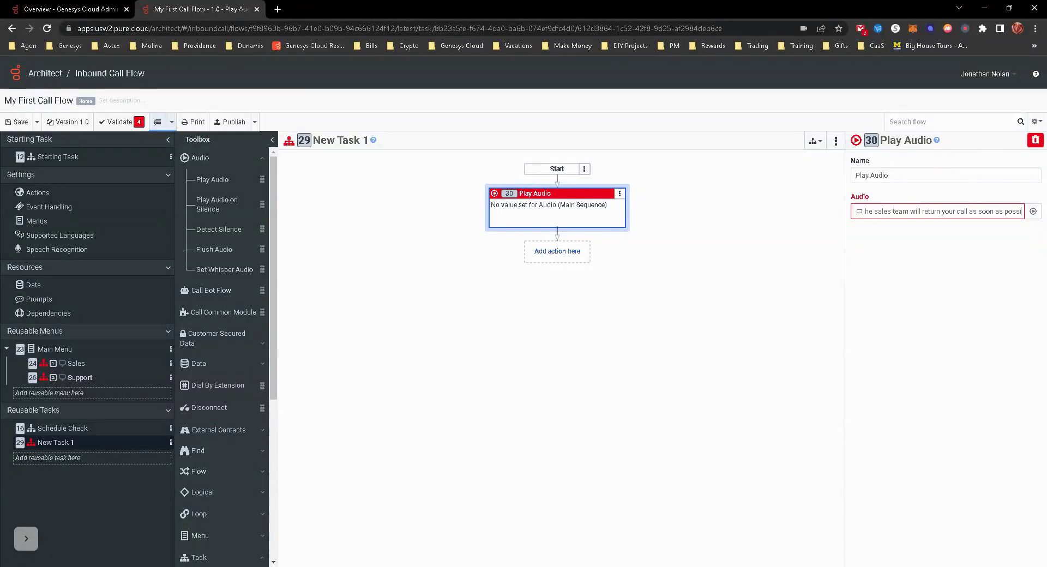
{"action": "key", "text": "BackSpace"}
{"action": "key", "text": "BackSpace"}
{"action": "type", "text": "ble"}
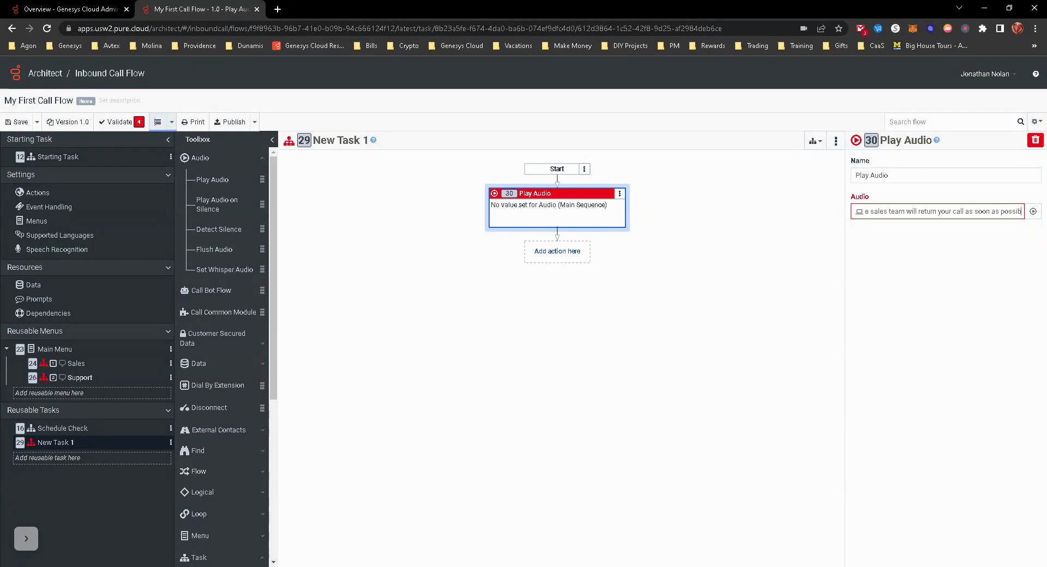
{"action": "left_click", "coordinate": [631, 450]}
{"action": "left_click", "coordinate": [554, 257]}
Step: Add a Transfer to Voicemail after the message, sending callers to the Sales queue
{"action": "mouse_move", "coordinate": [546, 276]}
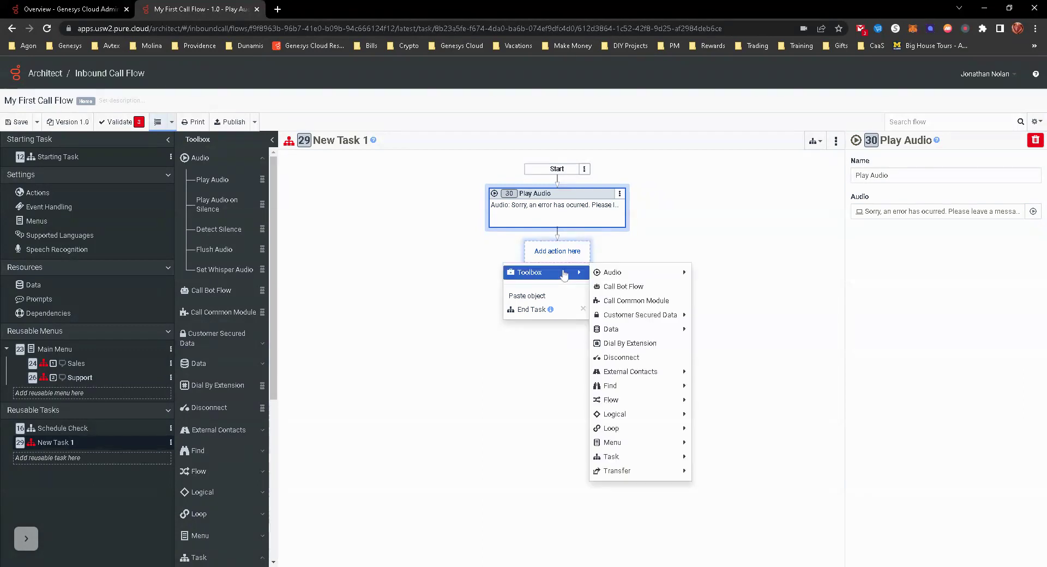
{"action": "mouse_move", "coordinate": [655, 475]}
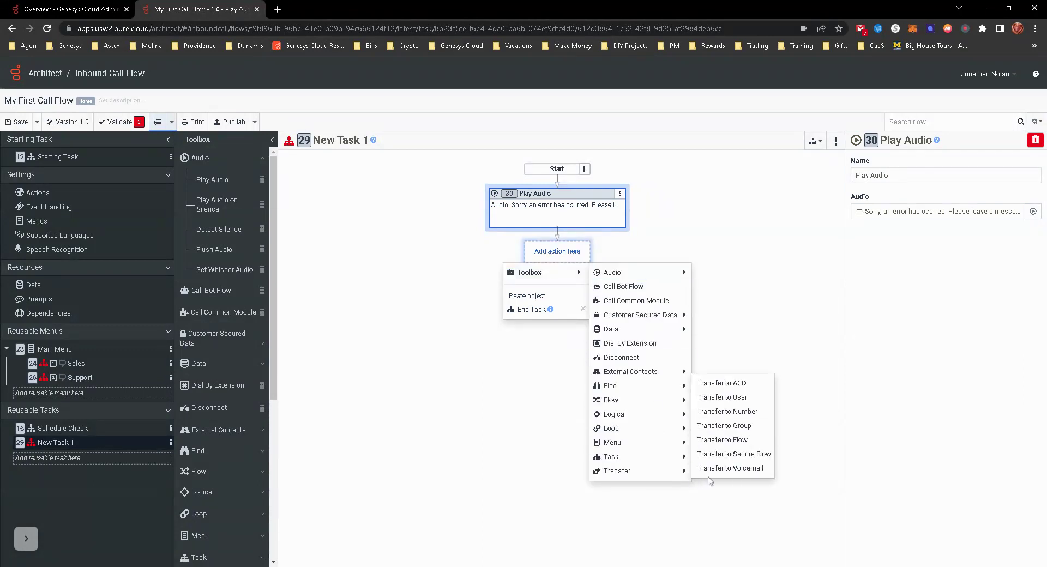
{"action": "left_click", "coordinate": [726, 468]}
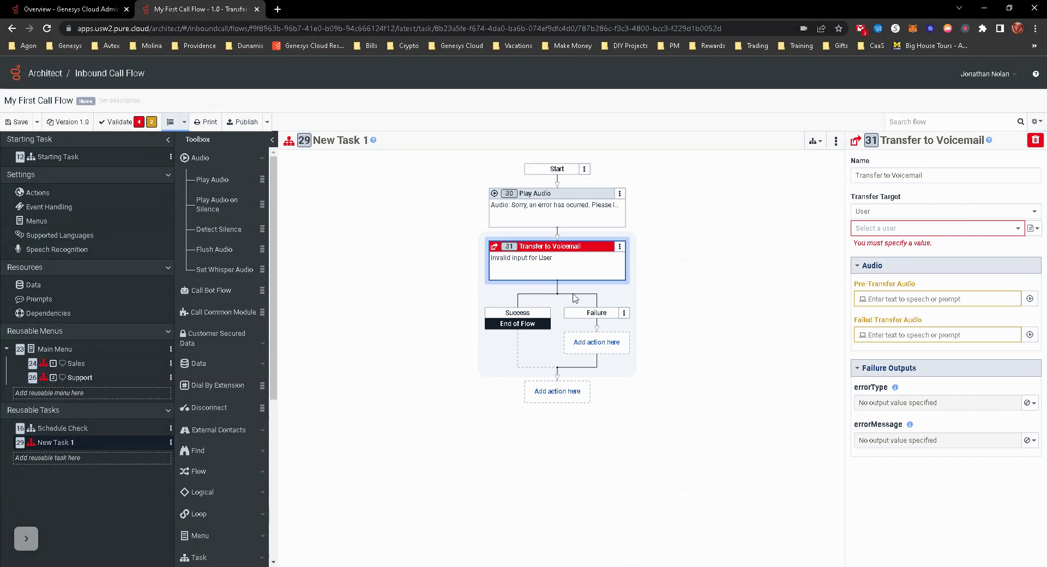
{"action": "left_click", "coordinate": [880, 213]}
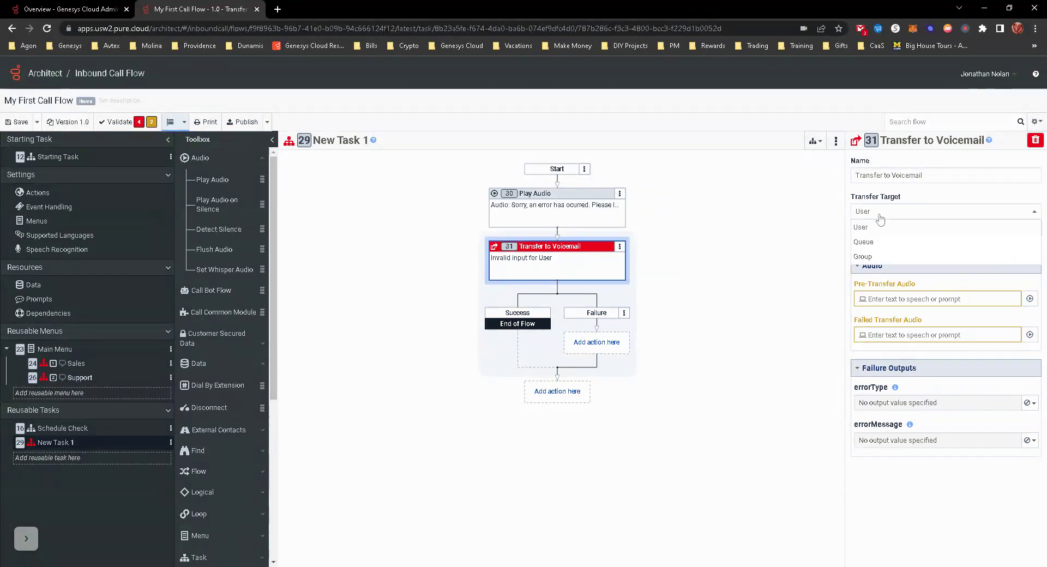
{"action": "left_click", "coordinate": [871, 243]}
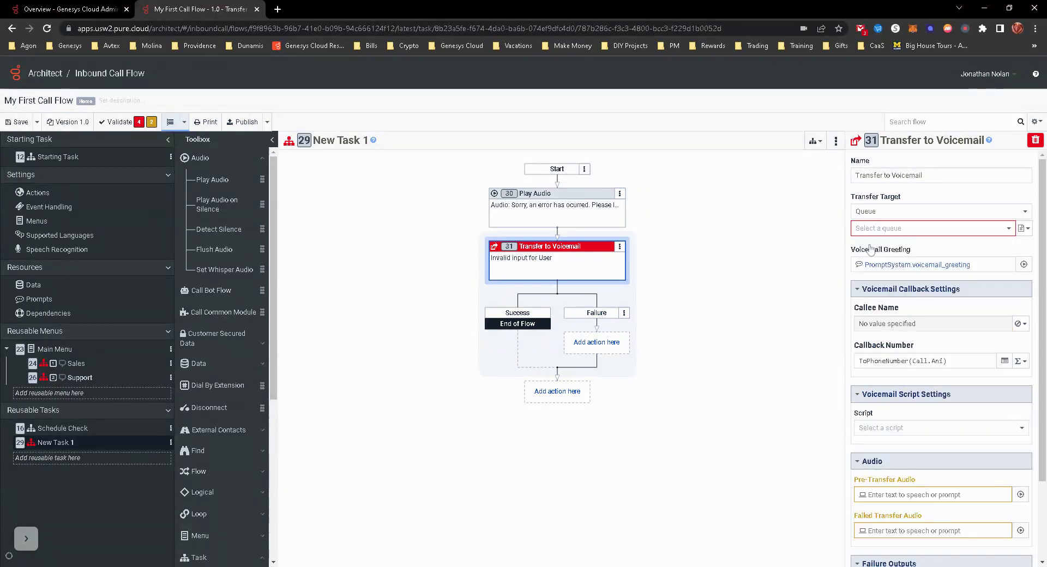
{"action": "left_click", "coordinate": [882, 230]}
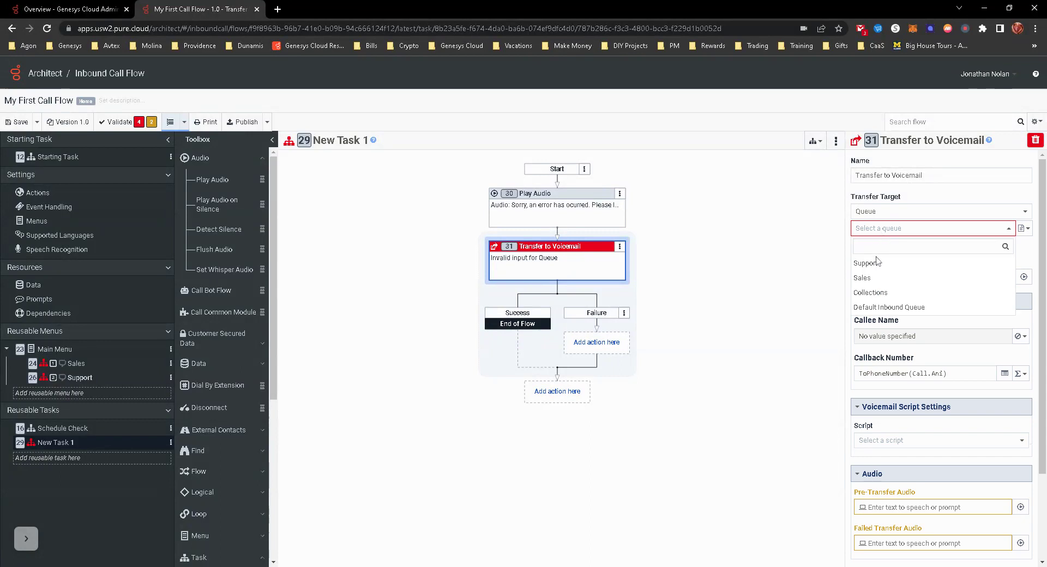
{"action": "left_click", "coordinate": [867, 280]}
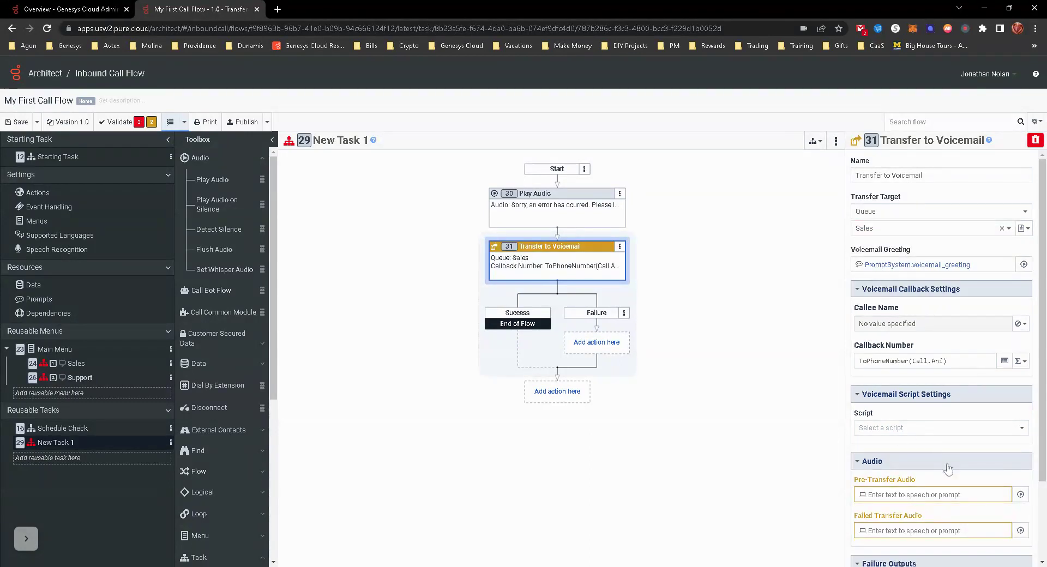
Step: Replace both the pre-transfer and failed-transfer audio text-to-speech items with a 100 ms blank
{"action": "left_click", "coordinate": [1021, 495]}
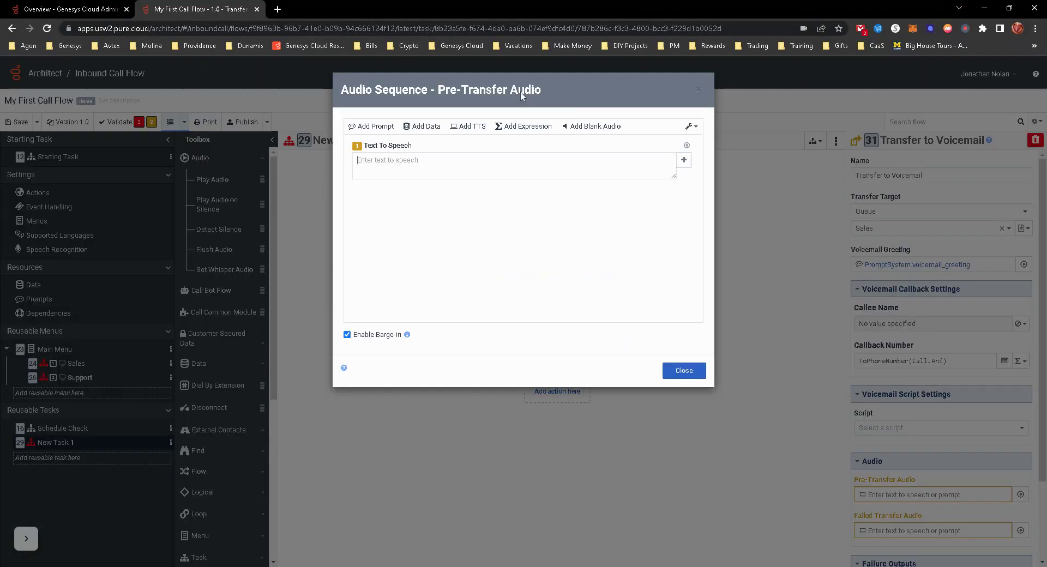
{"action": "left_click", "coordinate": [611, 129]}
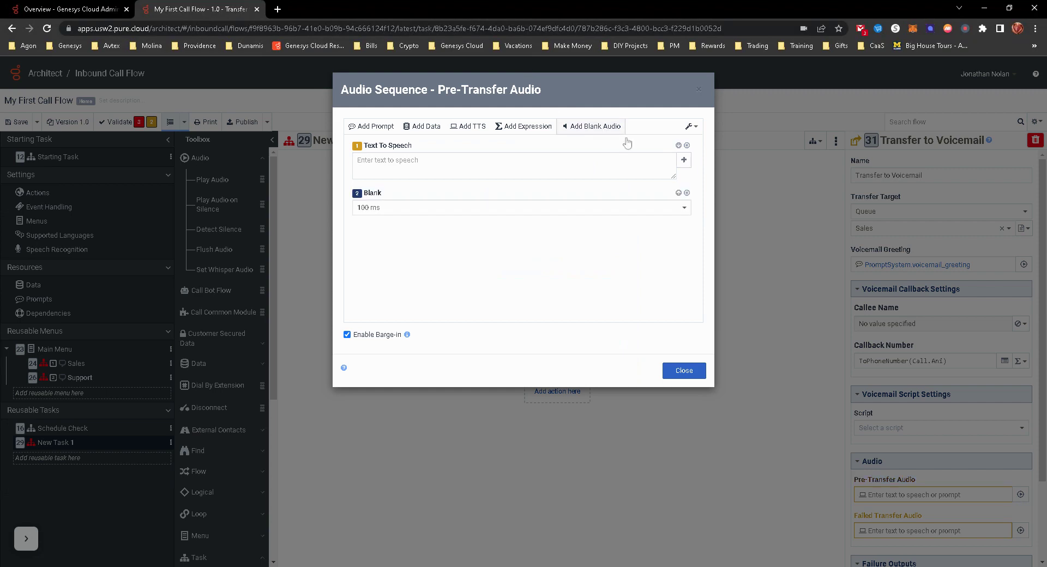
{"action": "left_click", "coordinate": [686, 146]}
{"action": "left_click", "coordinate": [685, 371]}
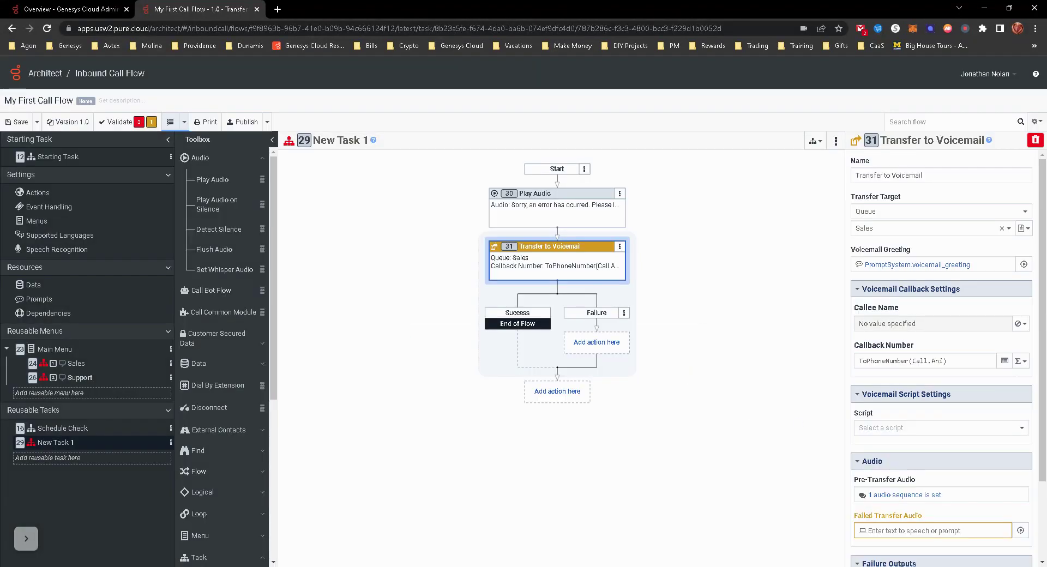
{"action": "left_click", "coordinate": [1021, 531]}
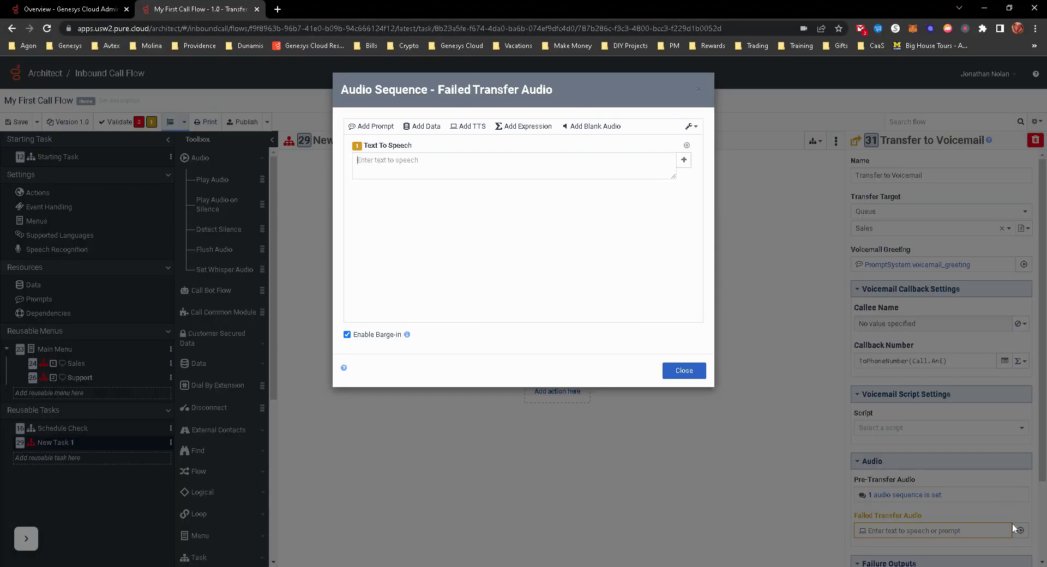
{"action": "left_click", "coordinate": [589, 126]}
{"action": "left_click", "coordinate": [687, 145]}
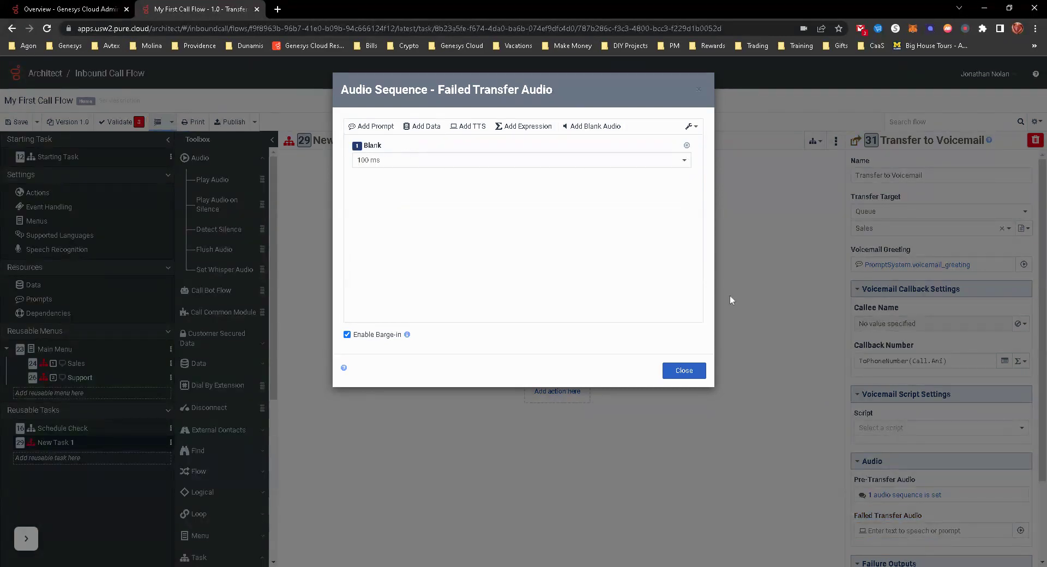
{"action": "left_click", "coordinate": [685, 371]}
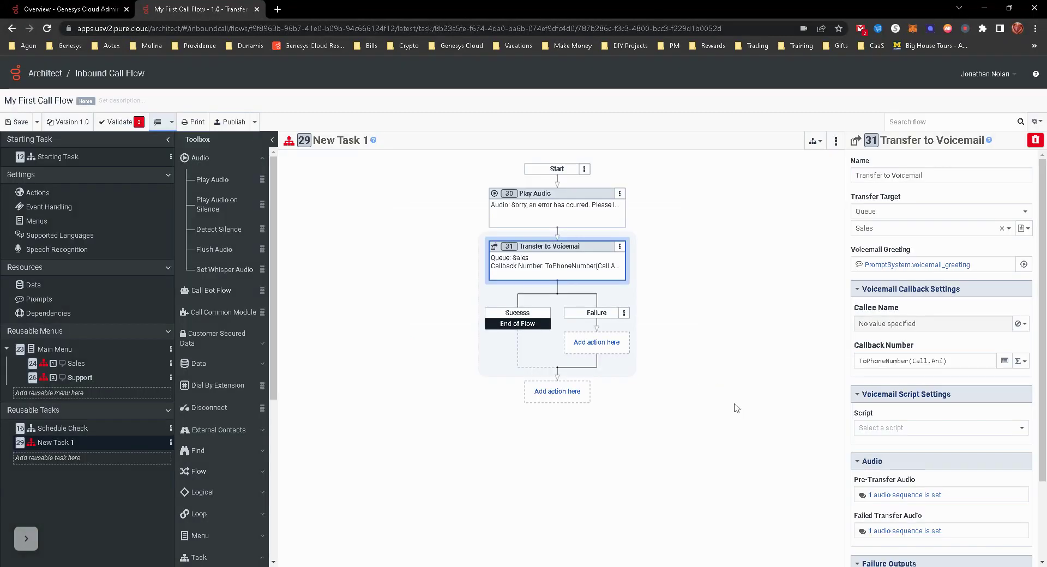
Step: Append a Disconnect action after the voicemail transfer, then reopen New Task 1
{"action": "left_click", "coordinate": [556, 390]}
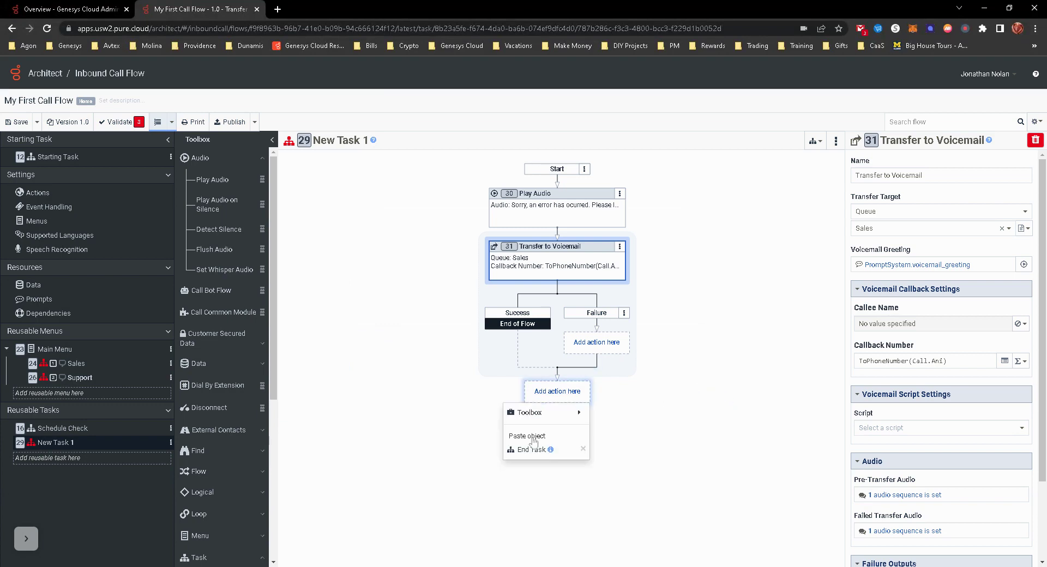
{"action": "mouse_move", "coordinate": [538, 413]}
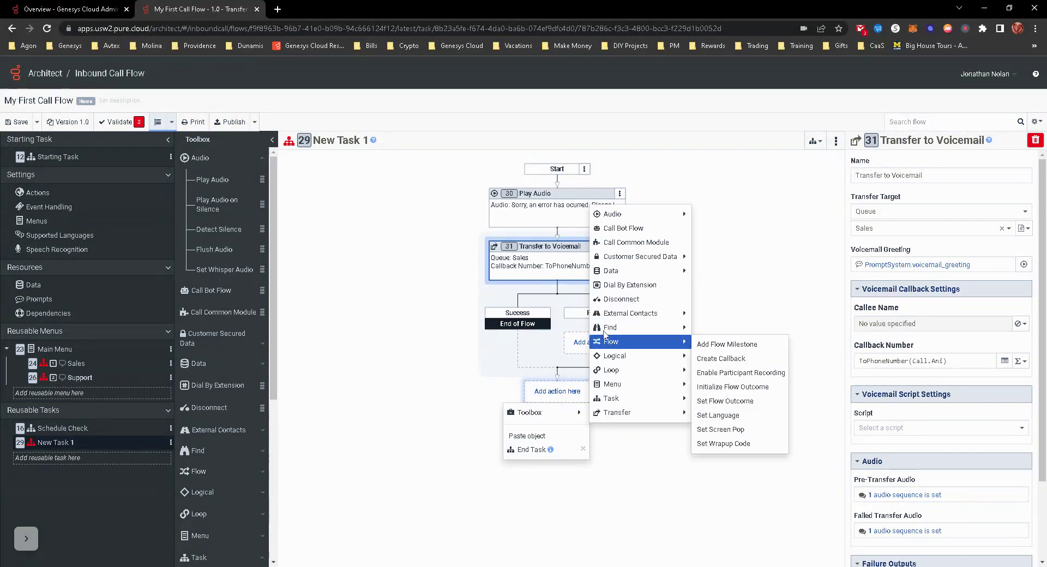
{"action": "left_click", "coordinate": [619, 299]}
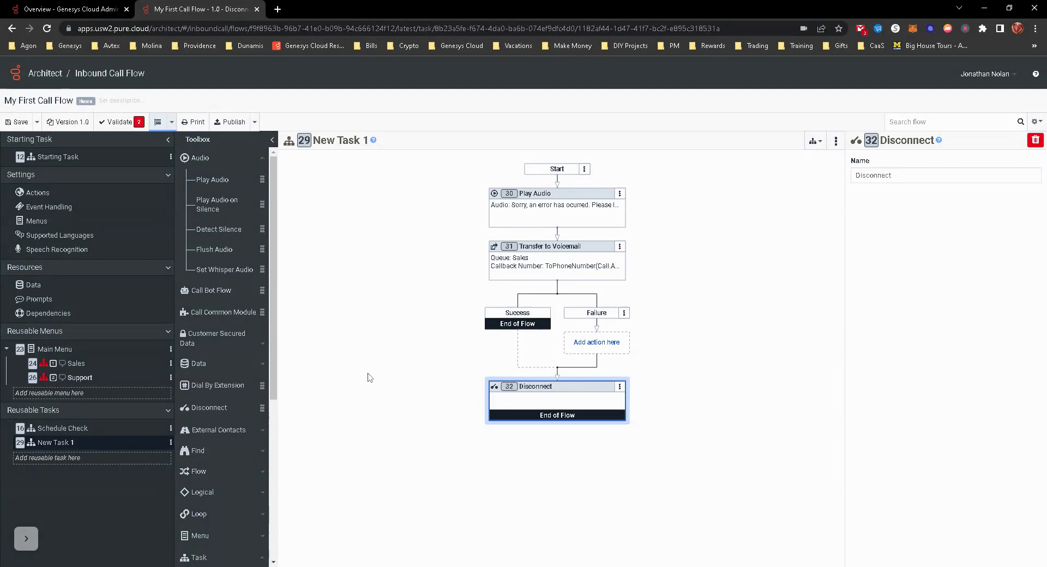
{"action": "left_click", "coordinate": [75, 364]}
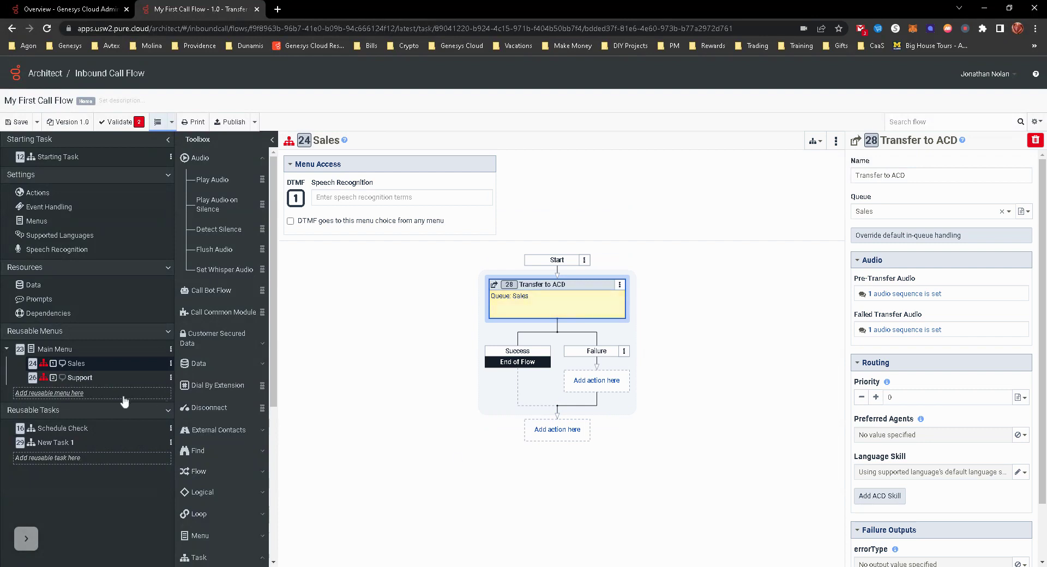
{"action": "left_click", "coordinate": [71, 443]}
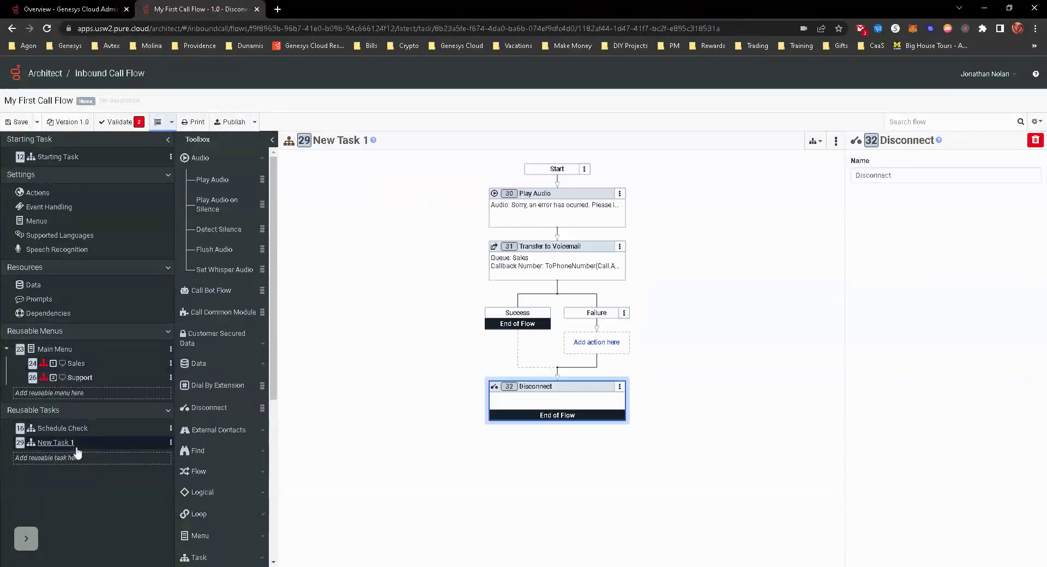
Step: Rename New Task 1 to 'Sales Error Handling' and return to the Sales menu flow
{"action": "left_click", "coordinate": [344, 141]}
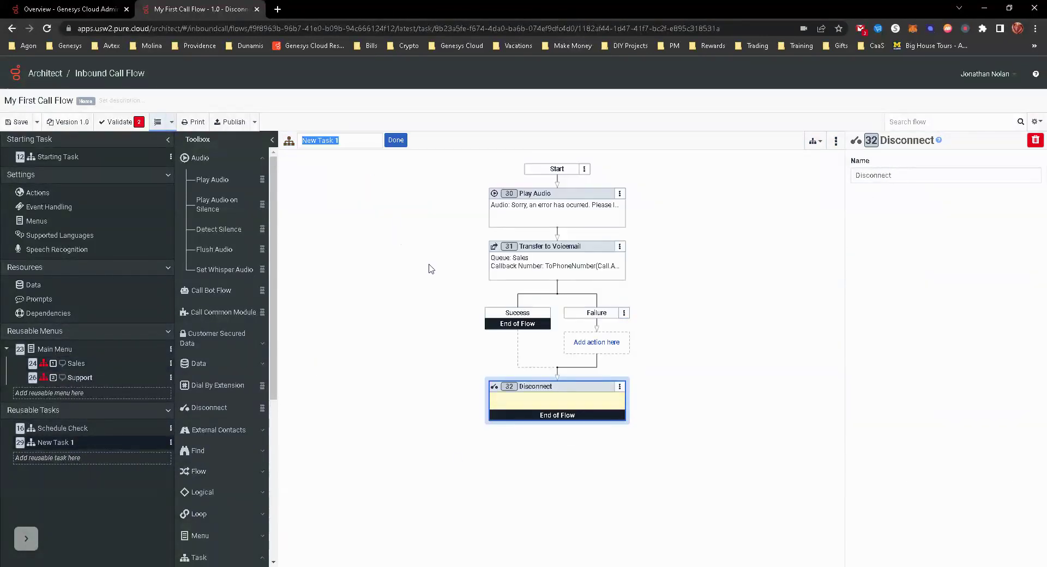
{"action": "type", "text": "Error Handling"}
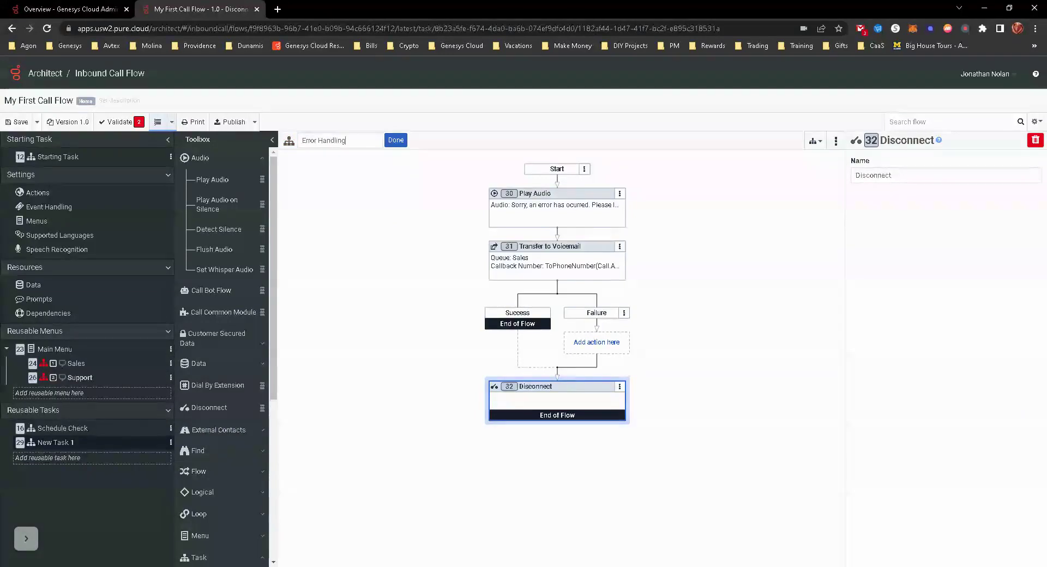
{"action": "left_click", "coordinate": [396, 140]}
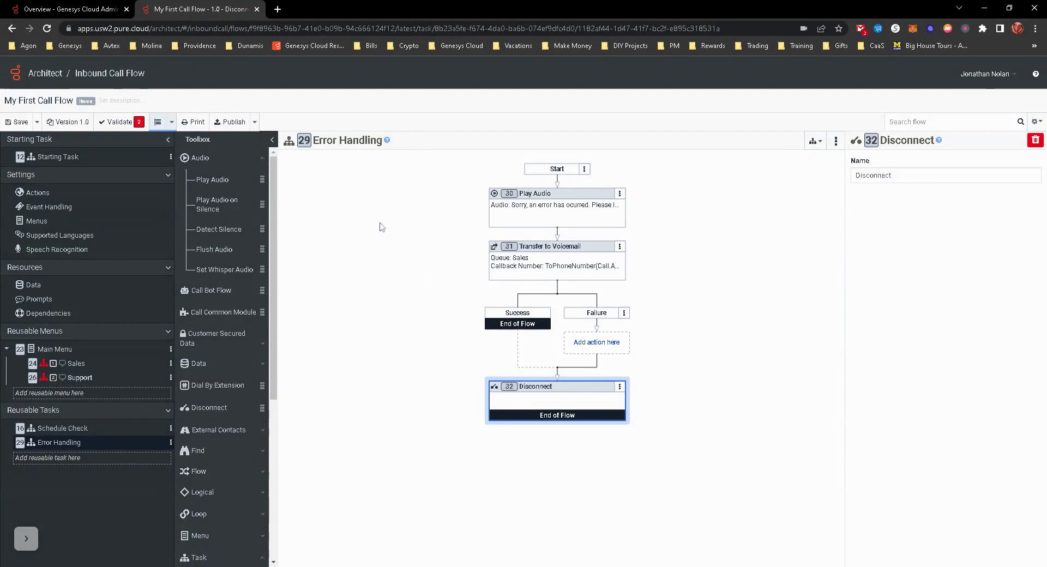
{"action": "left_click", "coordinate": [361, 143]}
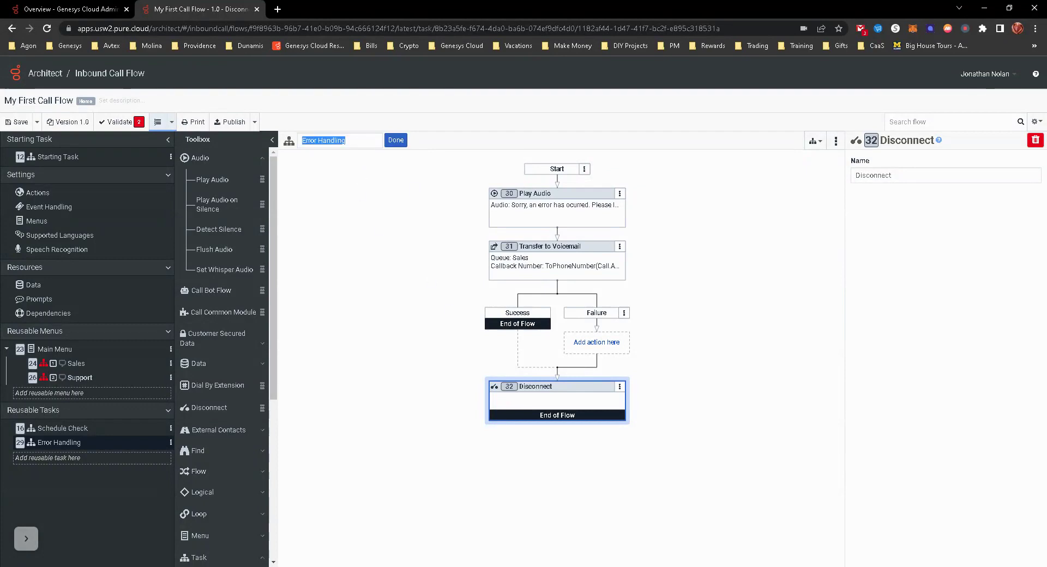
{"action": "left_click", "coordinate": [346, 140]}
{"action": "type", "text": "Sales"}
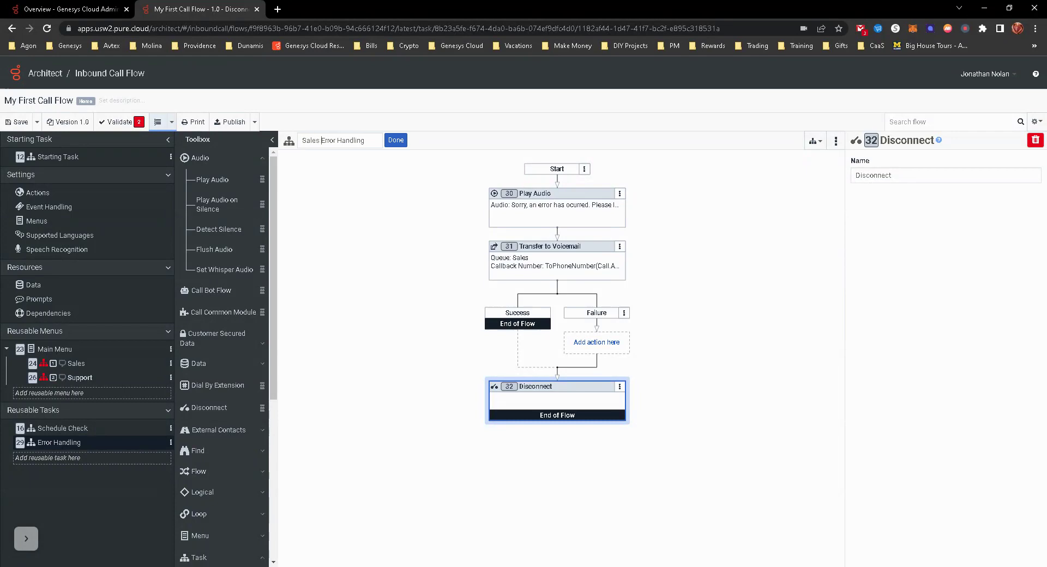
{"action": "left_click", "coordinate": [396, 141]}
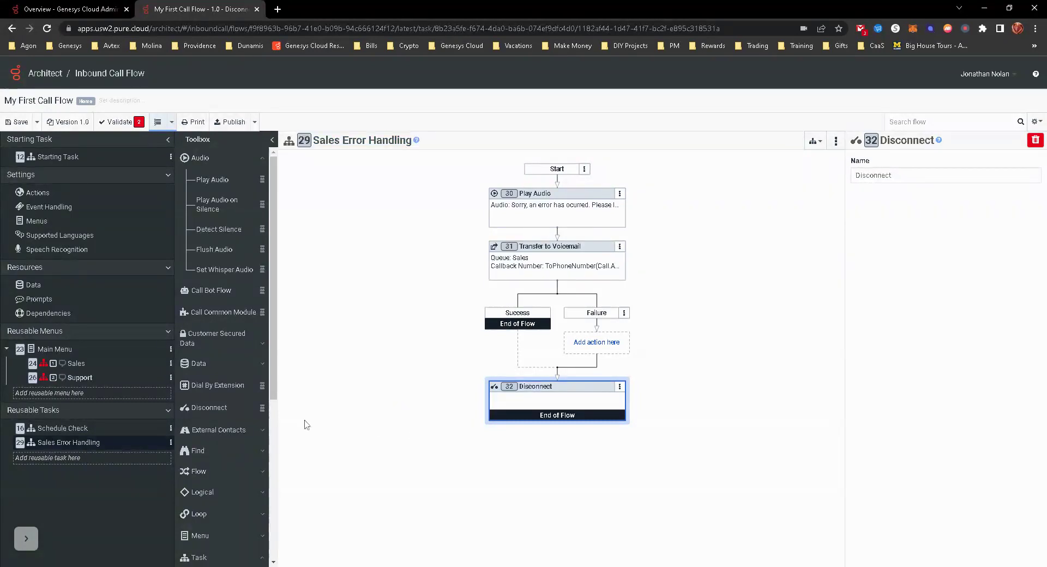
{"action": "left_click", "coordinate": [84, 364]}
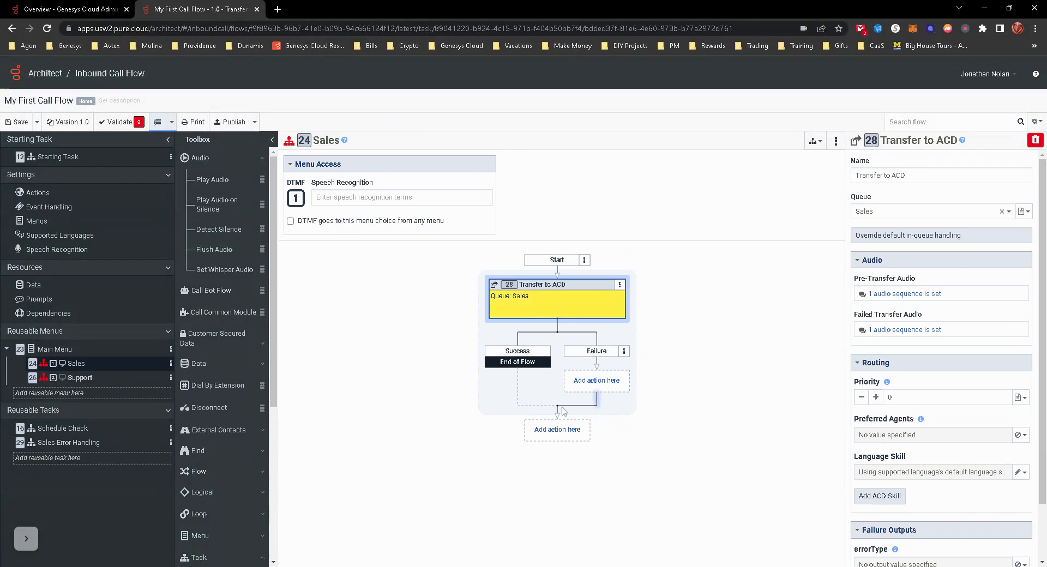
Step: Add a Jump to Reusable Task below Transfer to ACD, pointing at Sales Error Handling
{"action": "left_click", "coordinate": [542, 430]}
{"action": "mouse_move", "coordinate": [545, 450]}
{"action": "mouse_move", "coordinate": [641, 439]}
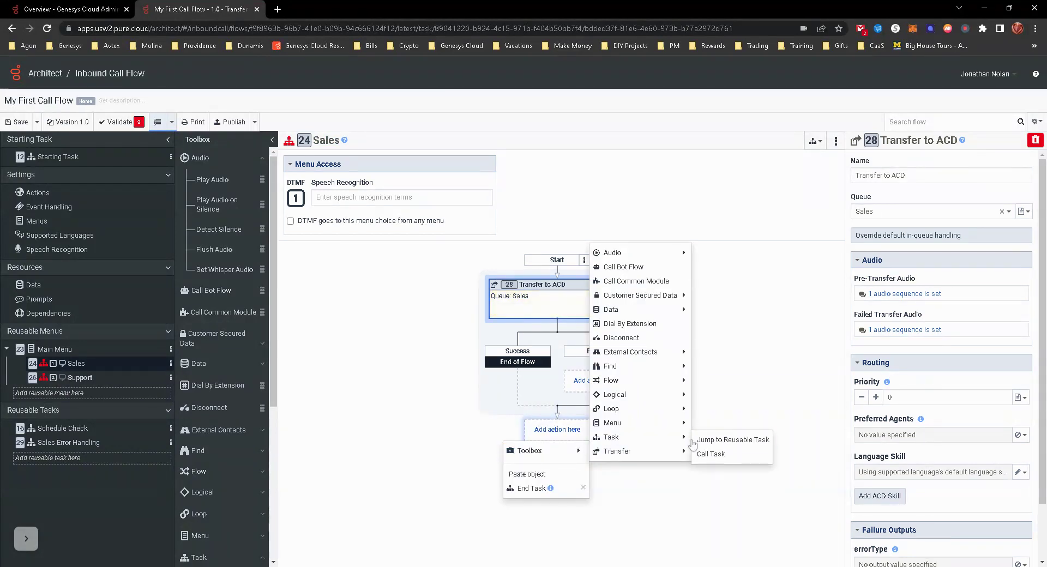
{"action": "left_click", "coordinate": [706, 443]}
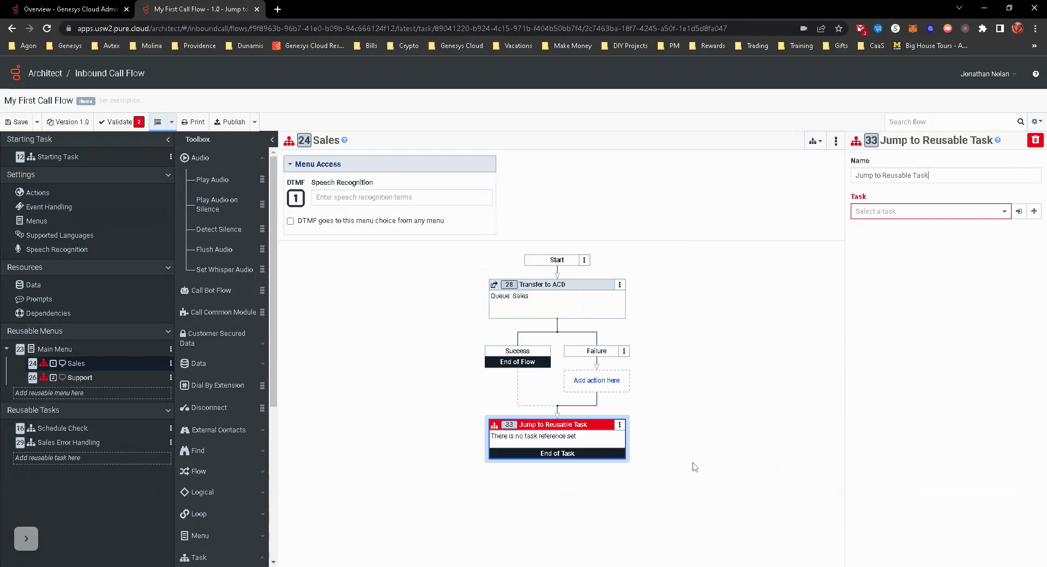
{"action": "left_click", "coordinate": [890, 213]}
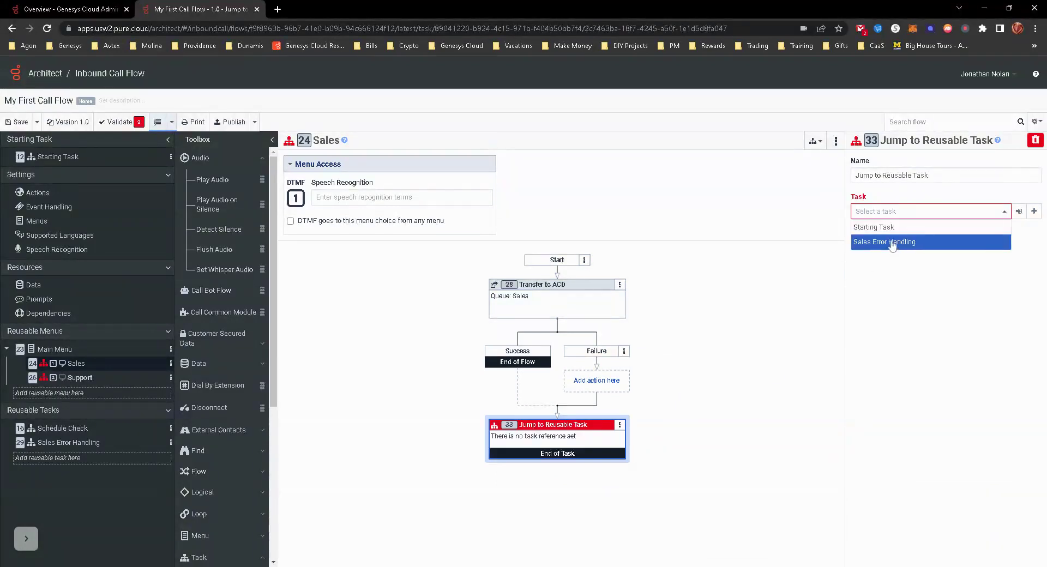
{"action": "left_click", "coordinate": [893, 243]}
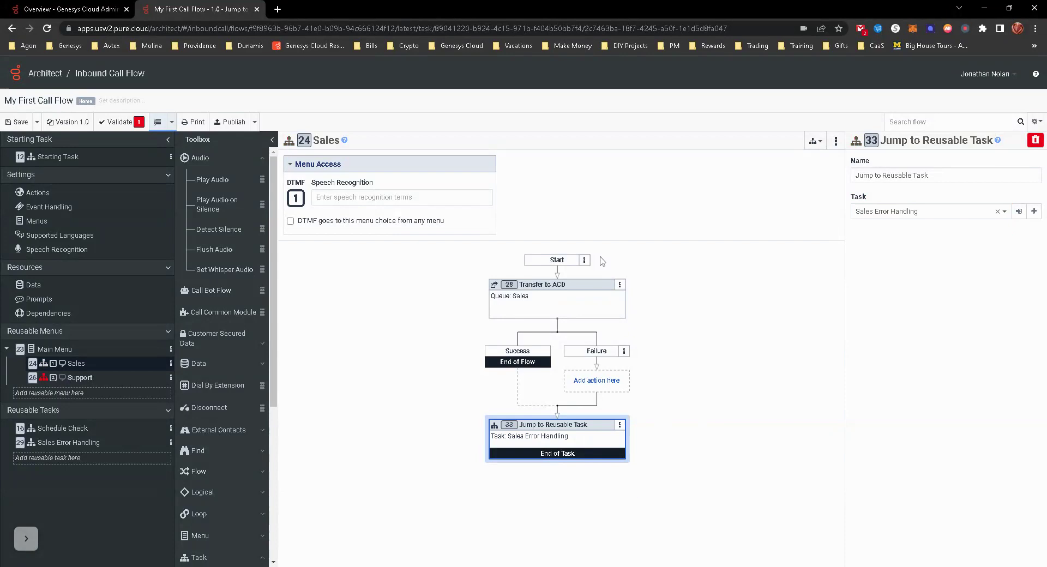
Step: Open the Support choice's empty flow, then bring up the Sales Error Handling task's actions
{"action": "left_click", "coordinate": [81, 379]}
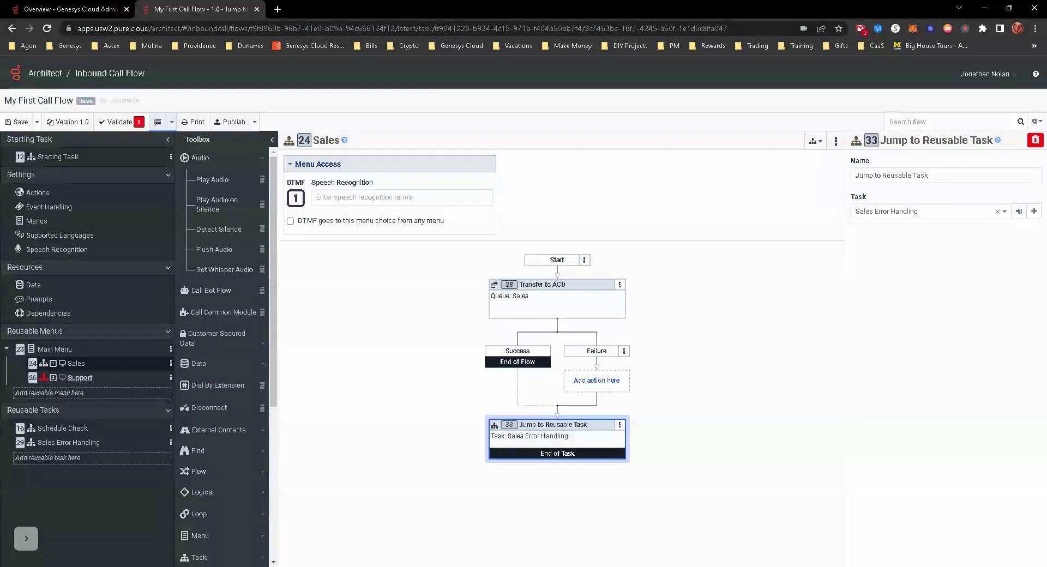
{"action": "left_click", "coordinate": [65, 459]}
{"action": "mouse_move", "coordinate": [59, 482]}
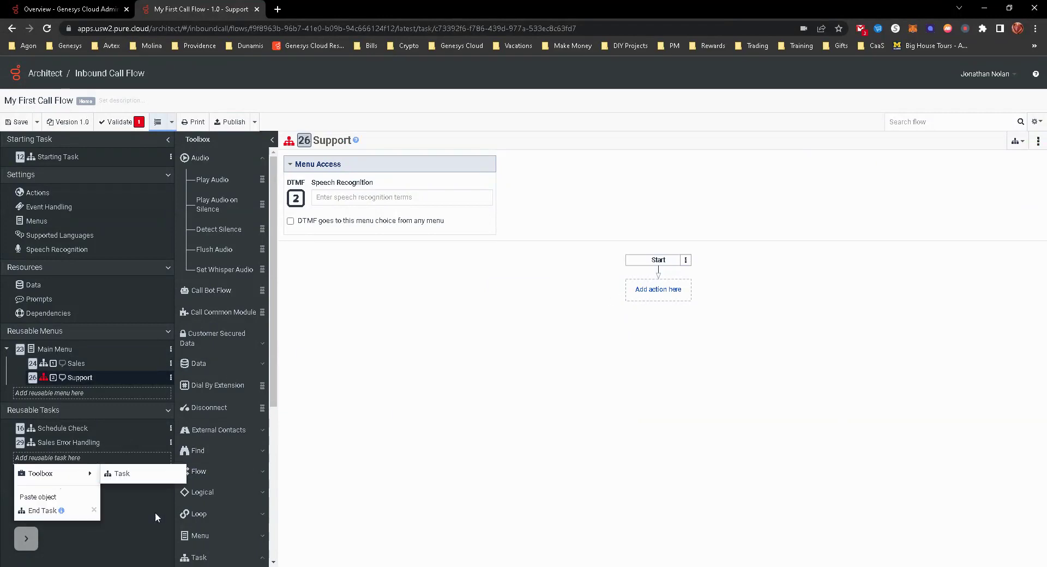
{"action": "left_click", "coordinate": [163, 468]}
{"action": "left_click", "coordinate": [171, 442]}
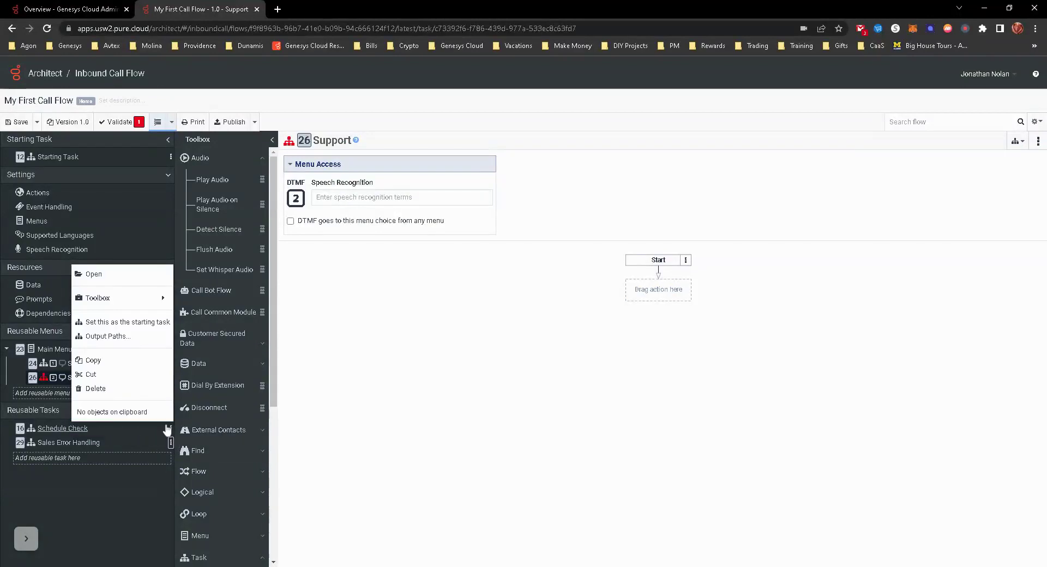
Step: Duplicate the Sales Error Handling task and name the copy 'Support Error Handling'
{"action": "left_click", "coordinate": [95, 364]}
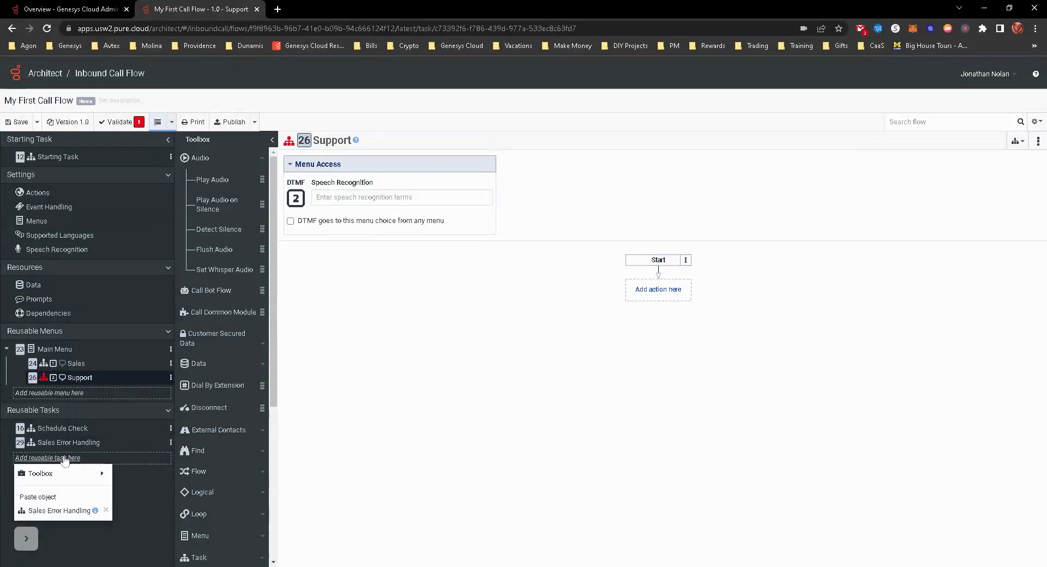
{"action": "left_click", "coordinate": [60, 509]}
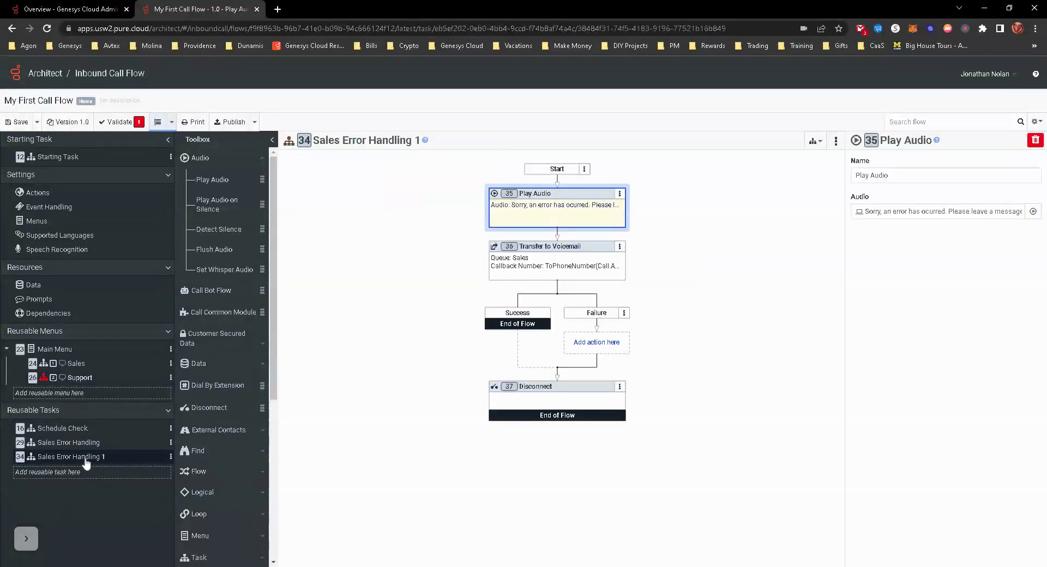
{"action": "left_click", "coordinate": [410, 142]}
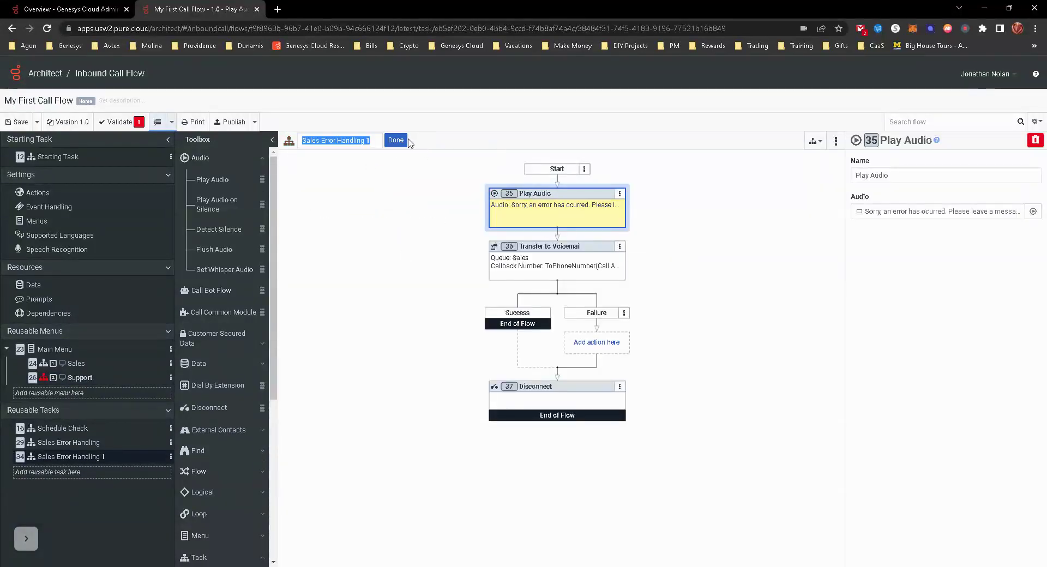
{"action": "key", "text": "BackSpace"}
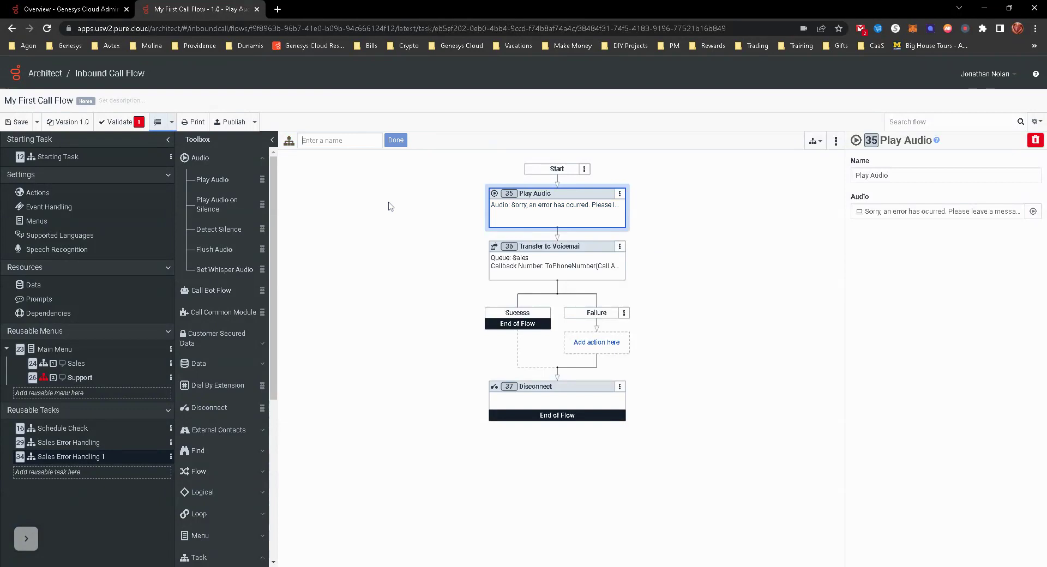
{"action": "type", "text": "Support"}
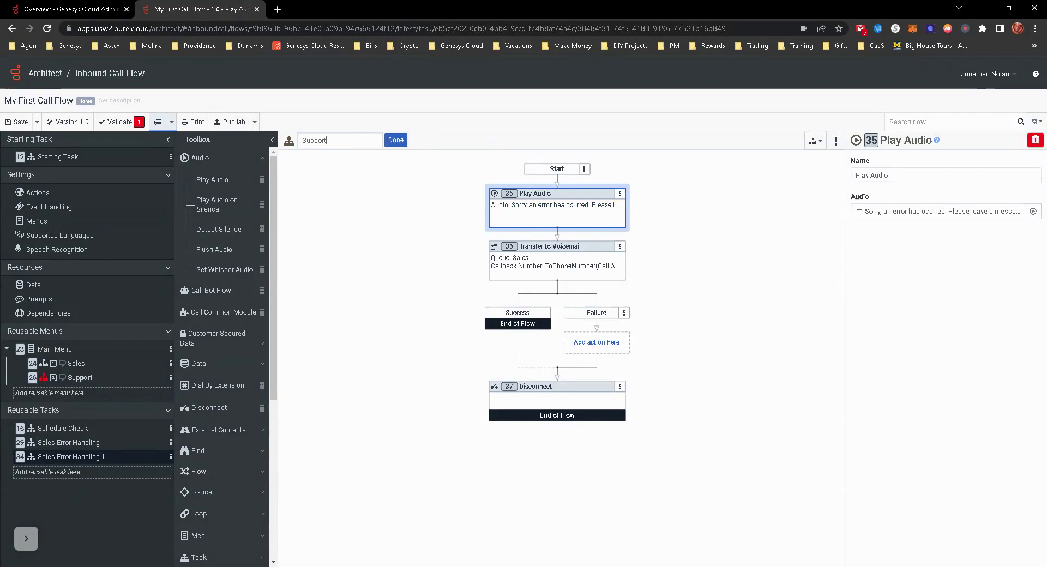
{"action": "type", "text": " Error Handling"}
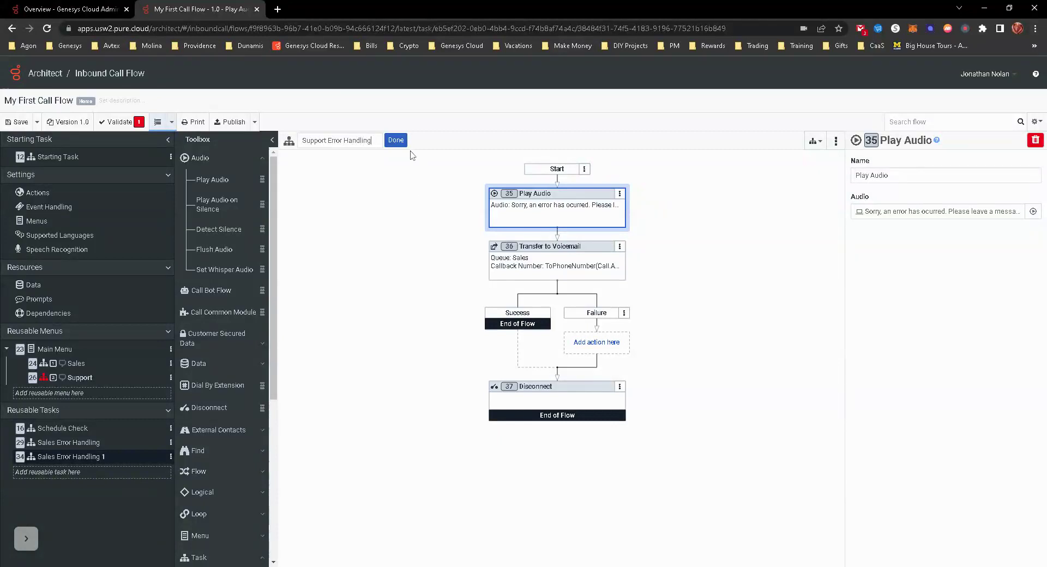
{"action": "left_click", "coordinate": [396, 140]}
Step: Point the copied task's Transfer to Voicemail action at the Support queue
{"action": "left_click", "coordinate": [541, 260]}
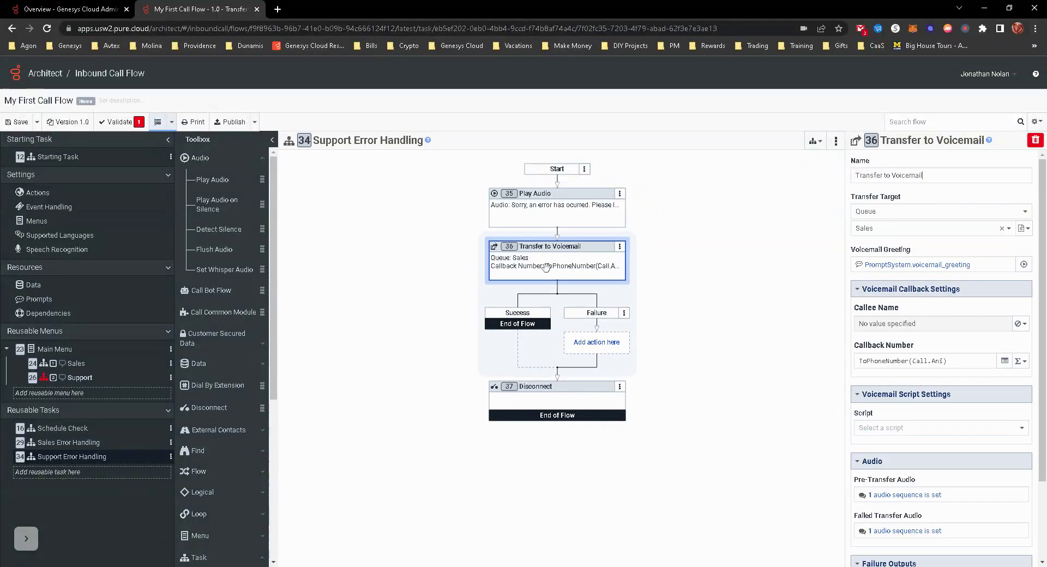
{"action": "left_click", "coordinate": [880, 232]}
{"action": "left_click", "coordinate": [884, 264]}
{"action": "left_click", "coordinate": [79, 377]}
Step: Add a Jump to Reusable Task action to the Support choice targeting Support Error Handling
{"action": "left_click", "coordinate": [665, 293]}
{"action": "mouse_move", "coordinate": [658, 318]}
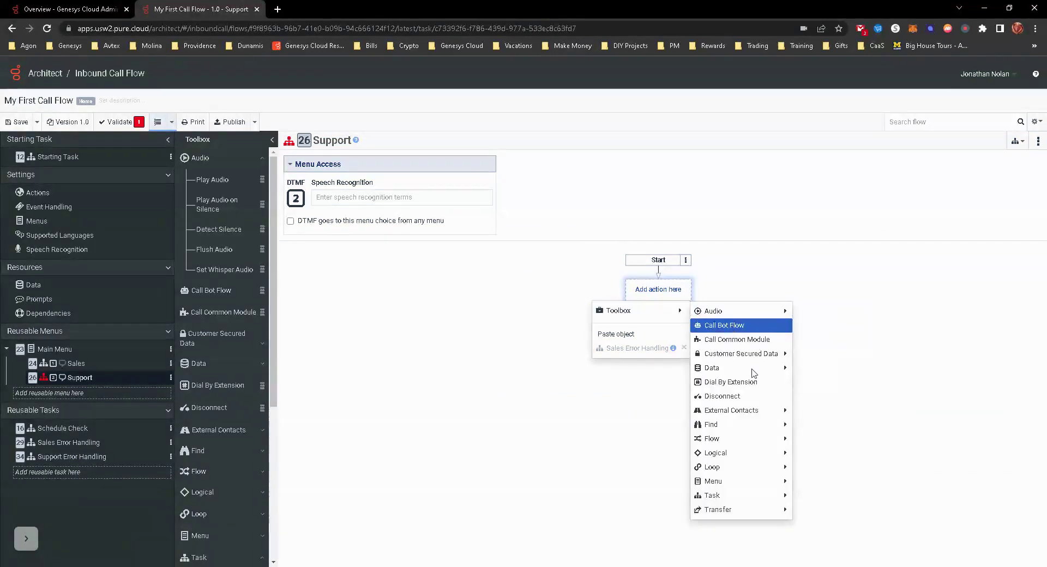
{"action": "left_click", "coordinate": [831, 506]}
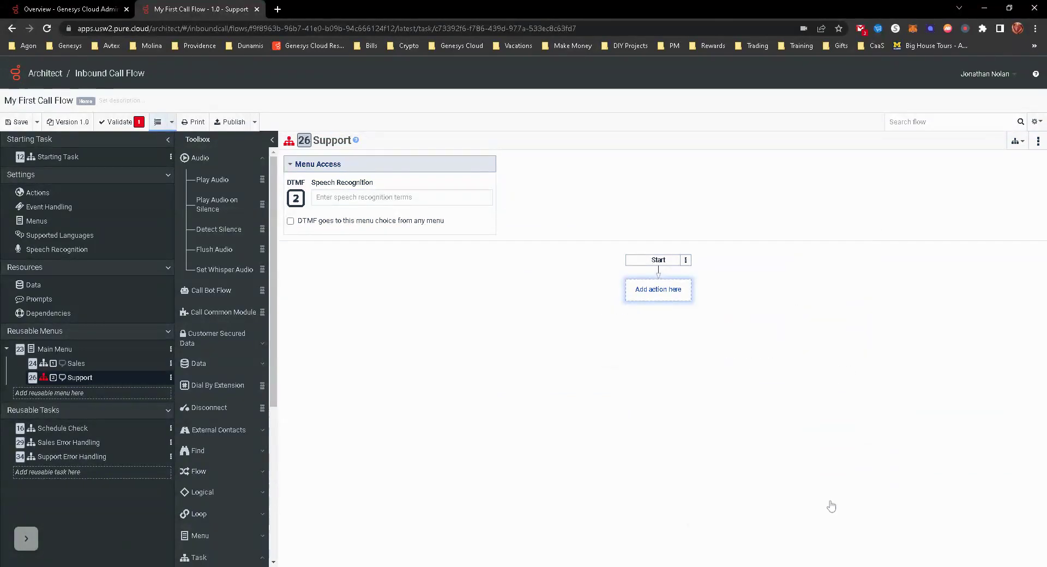
{"action": "left_click", "coordinate": [867, 211]}
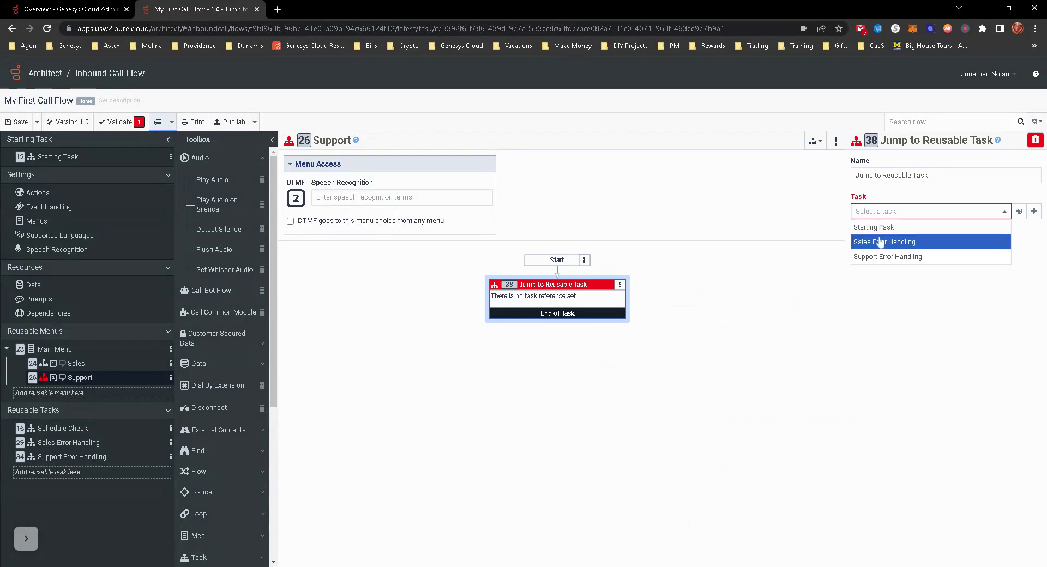
{"action": "left_click", "coordinate": [881, 257]}
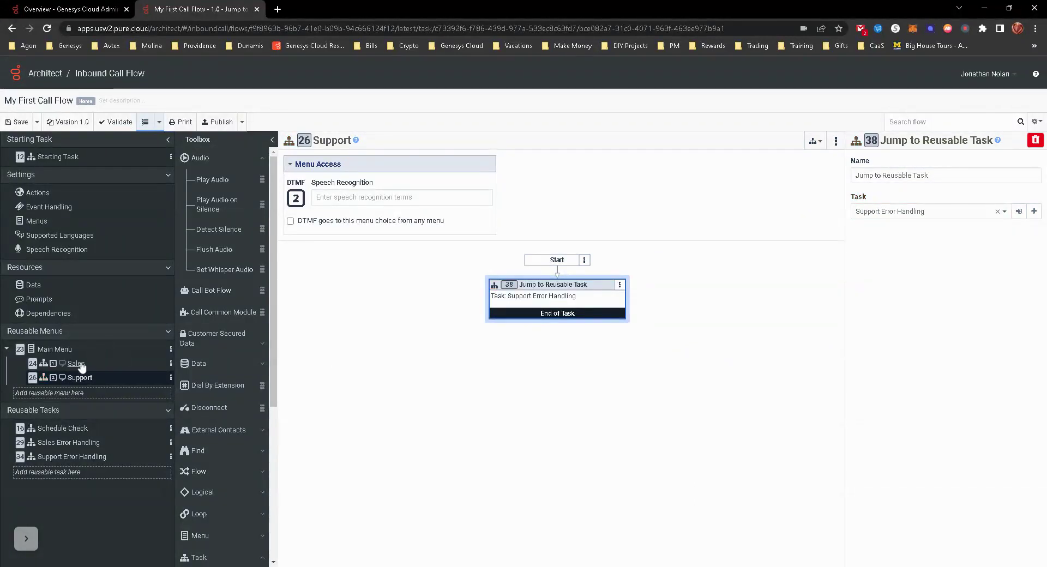
Step: Review the Main Menu settings and its menu options
{"action": "left_click", "coordinate": [55, 350]}
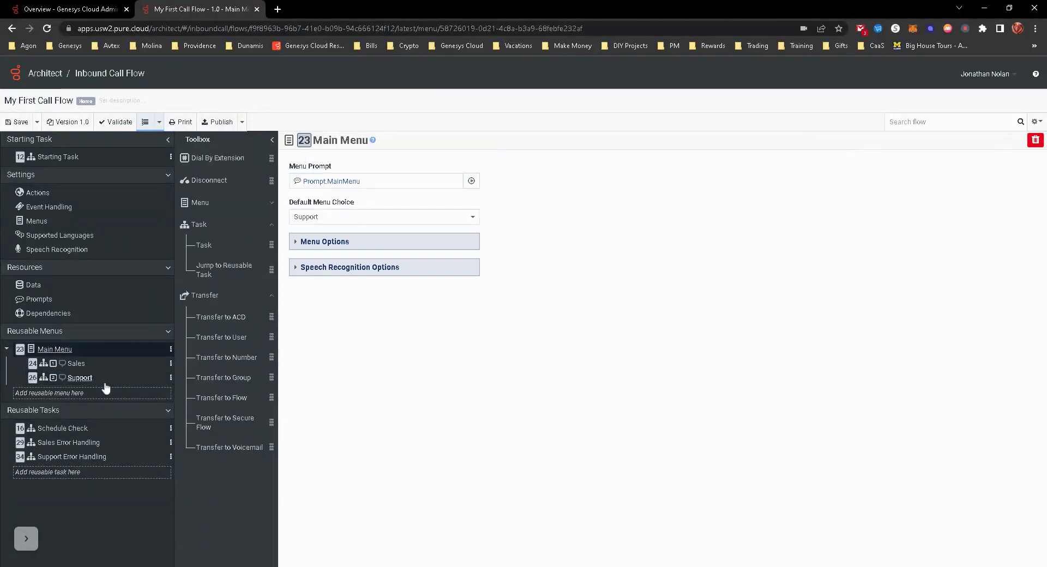
{"action": "left_click", "coordinate": [327, 245]}
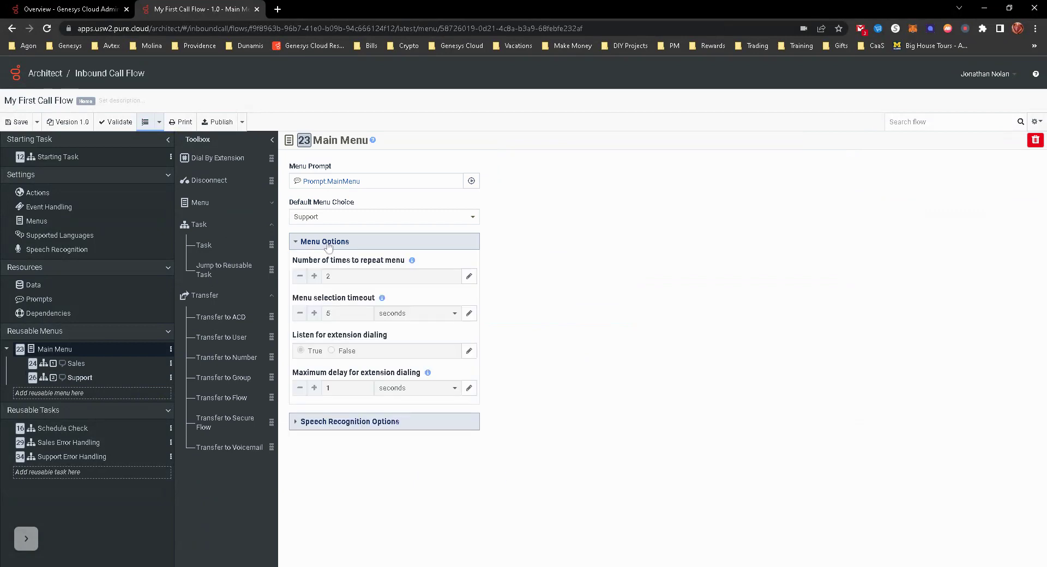
{"action": "left_click", "coordinate": [327, 246]}
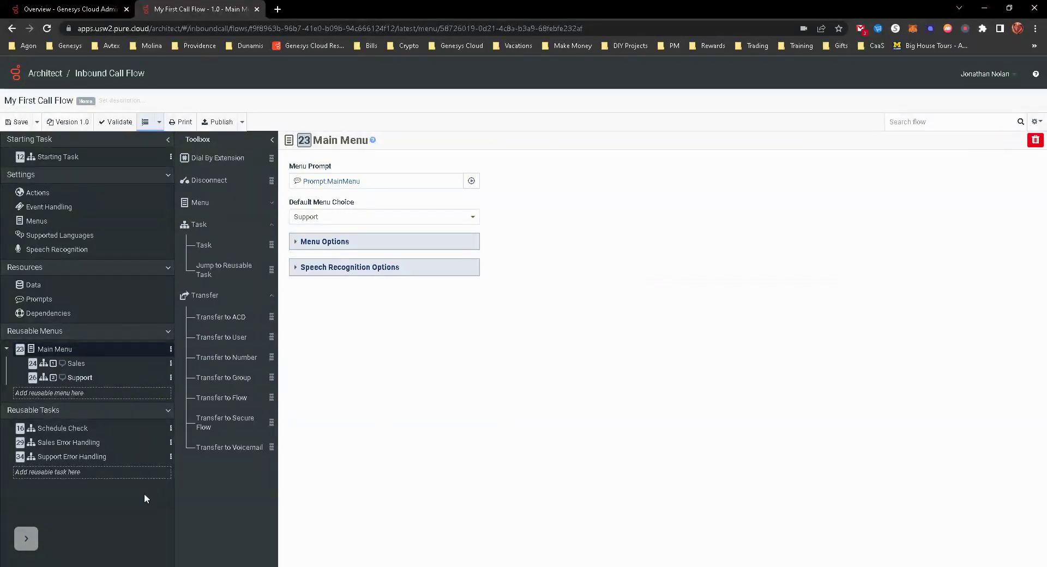
Step: Check the flow's error event handling and leave it set to Disconnect
{"action": "left_click", "coordinate": [48, 208]}
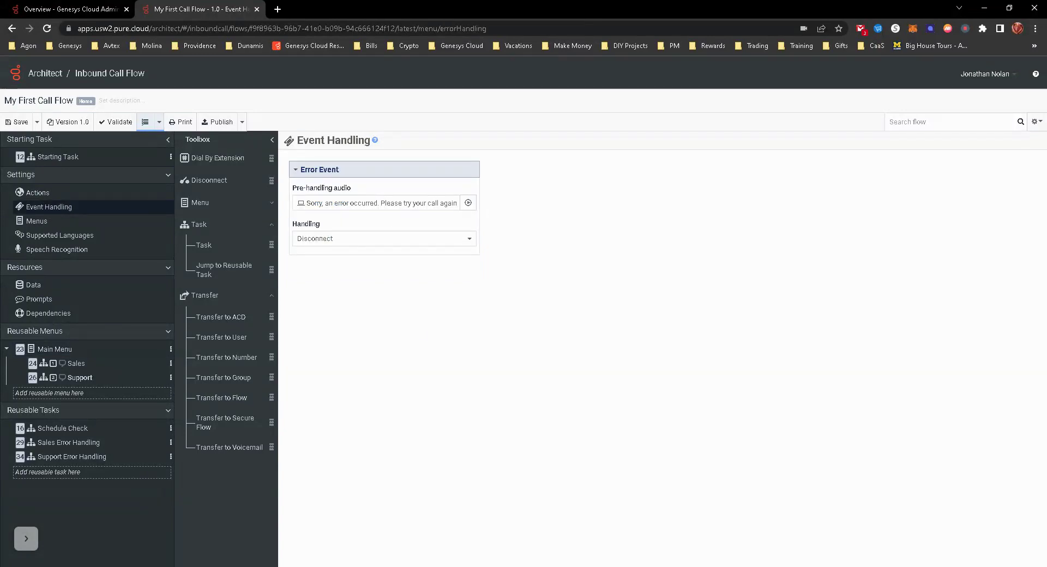
{"action": "left_click", "coordinate": [359, 240]}
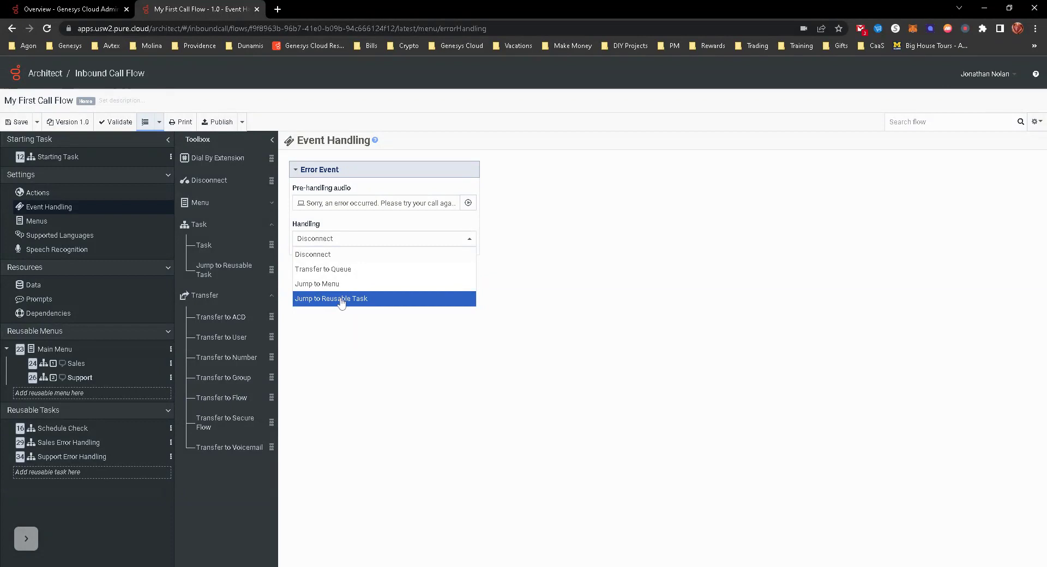
{"action": "left_click", "coordinate": [359, 354]}
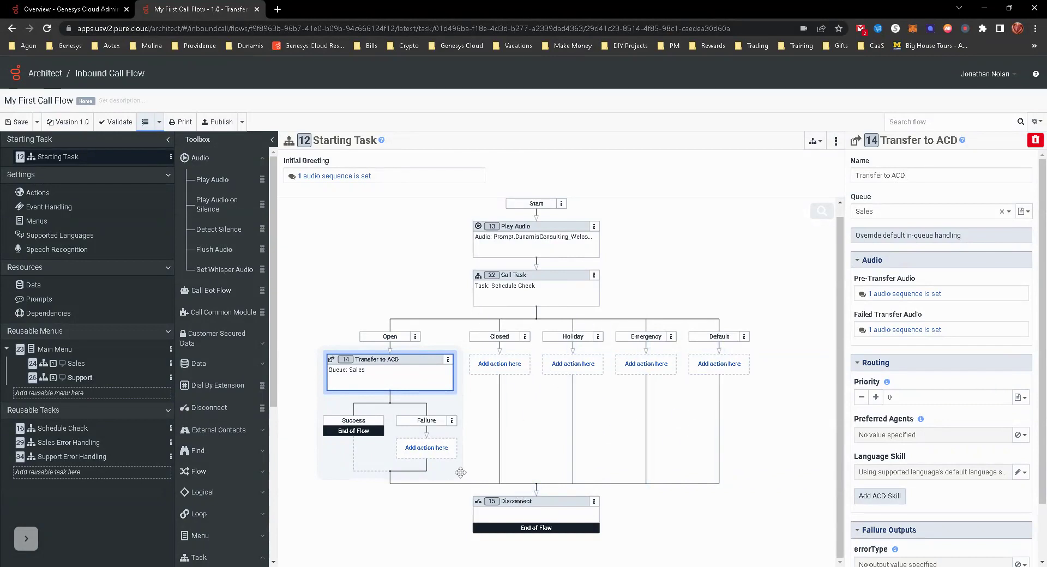
Step: Copy Main Menu, paste it as a new reusable menu, and name it 'Afterhours Menu'
{"action": "left_click", "coordinate": [169, 350]}
{"action": "left_click", "coordinate": [171, 350]}
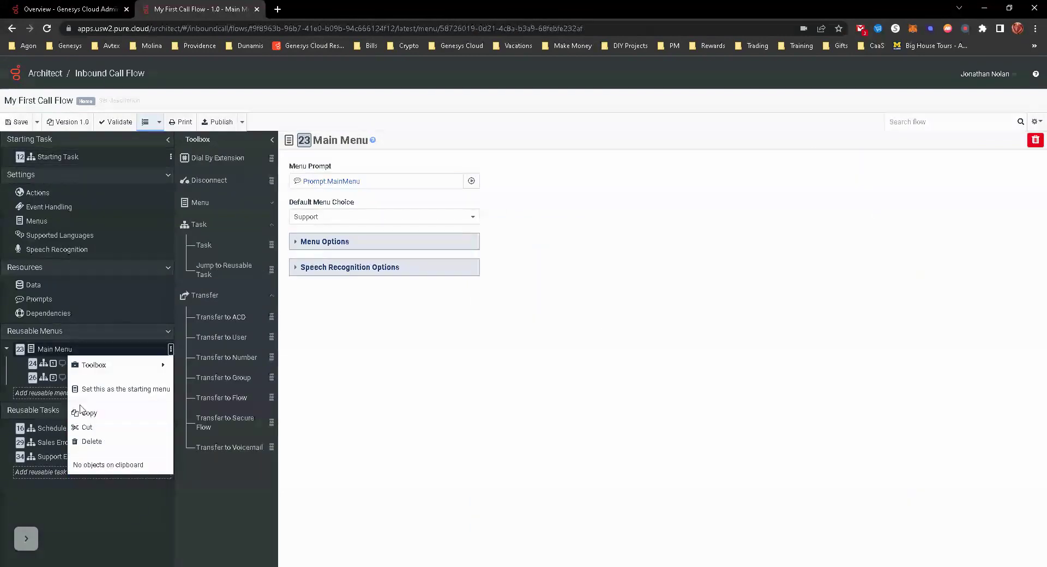
{"action": "left_click", "coordinate": [83, 415]}
{"action": "left_click", "coordinate": [58, 393]}
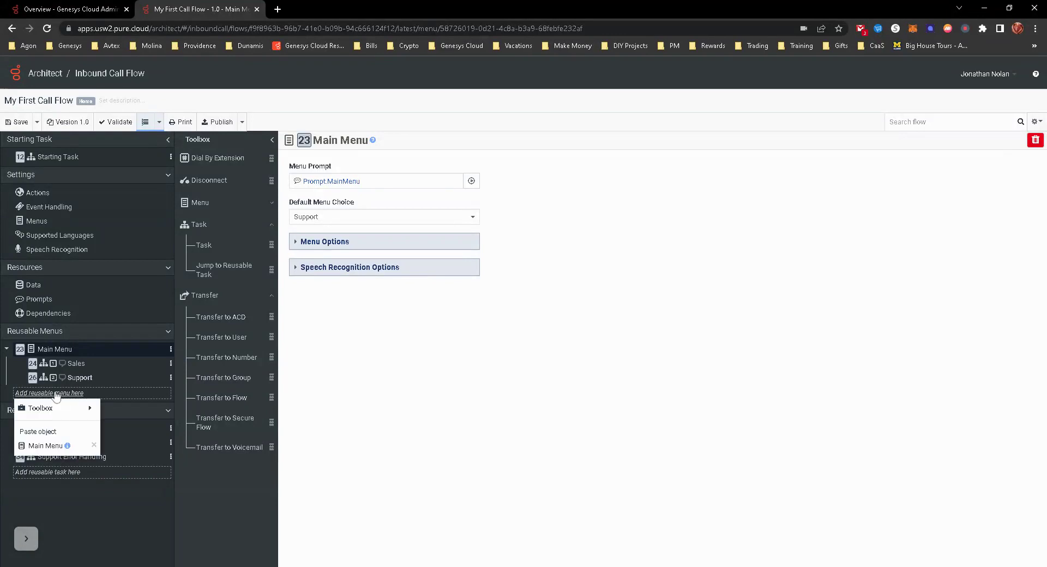
{"action": "left_click", "coordinate": [48, 446]}
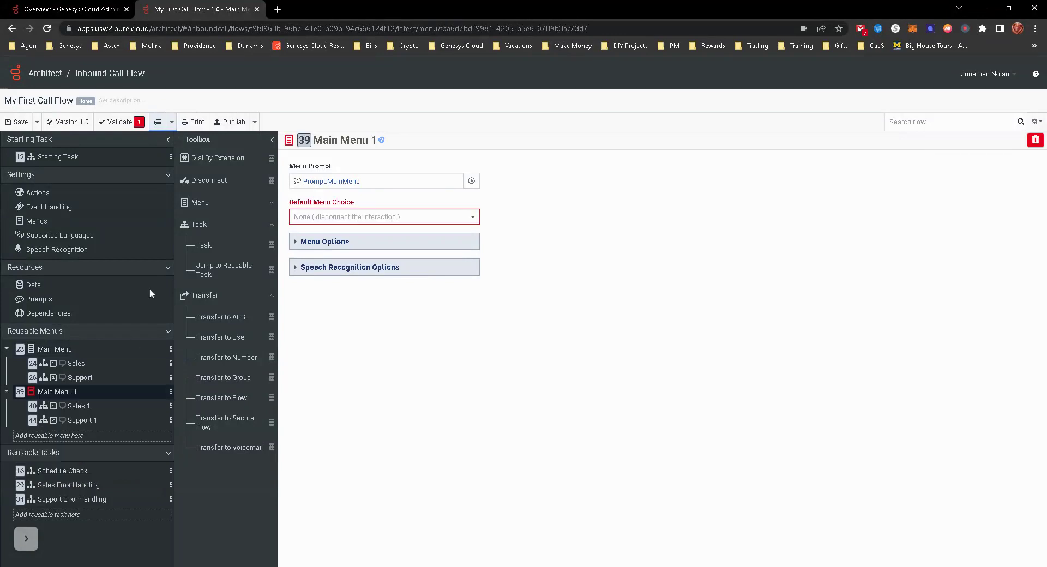
{"action": "left_click", "coordinate": [333, 142]}
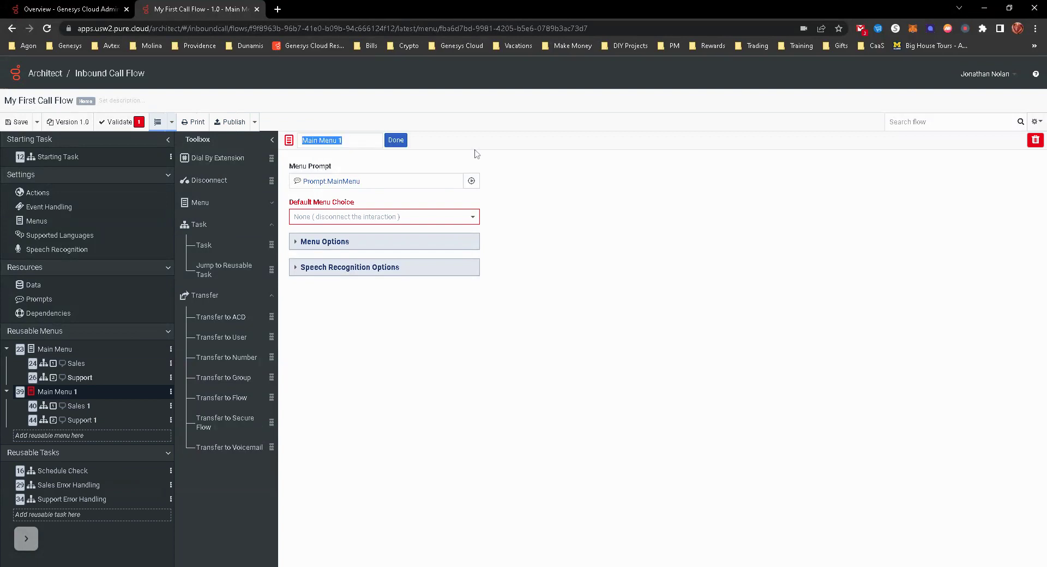
{"action": "type", "text": "Afterhours Menu"}
{"action": "left_click", "coordinate": [395, 141]}
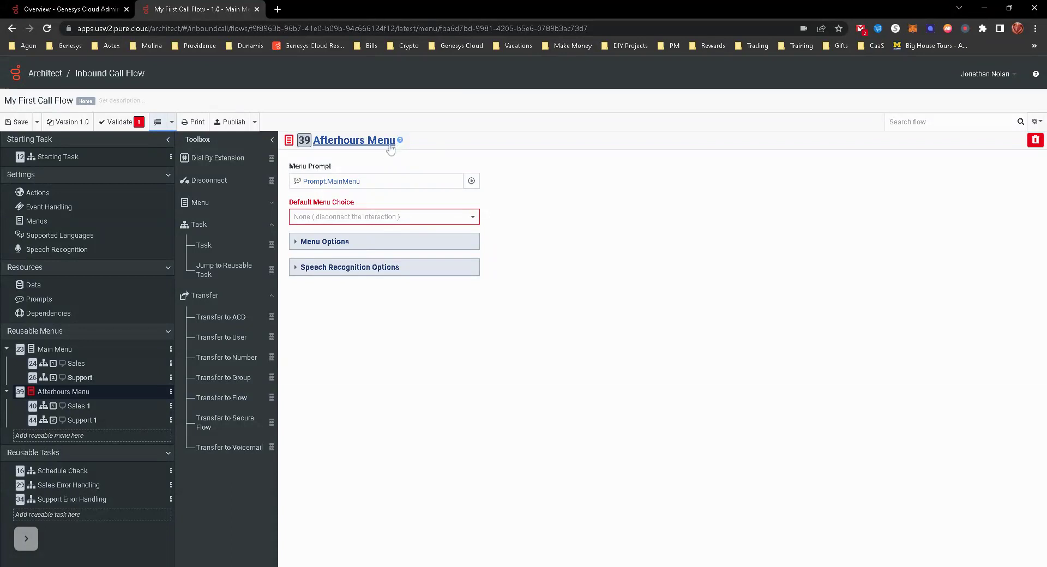
Step: Set the Afterhours Menu's default choice to Support 1 and prompt to Prompt.Afterhours_Menu
{"action": "left_click", "coordinate": [370, 218]}
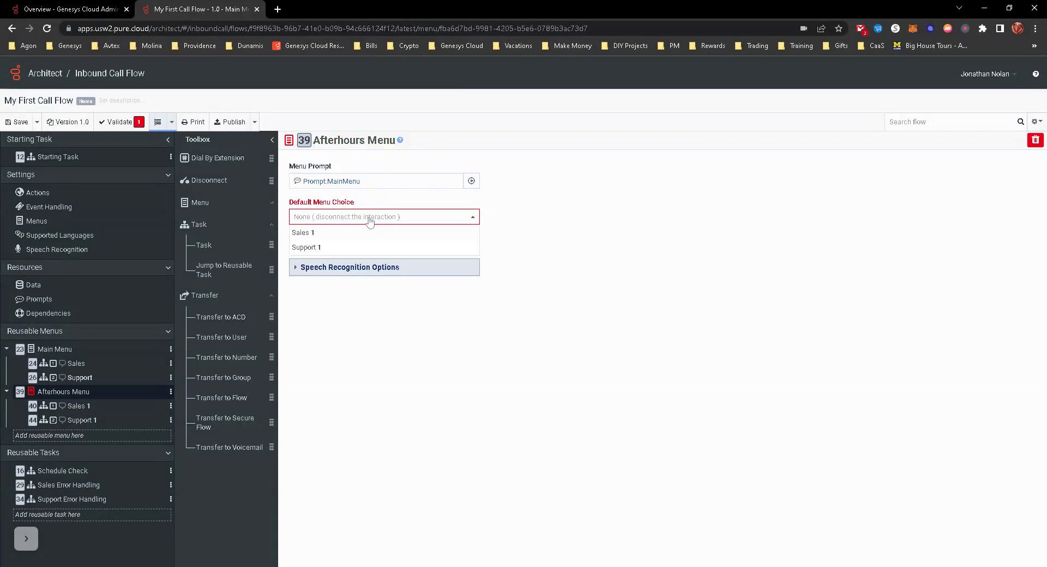
{"action": "left_click", "coordinate": [323, 250]}
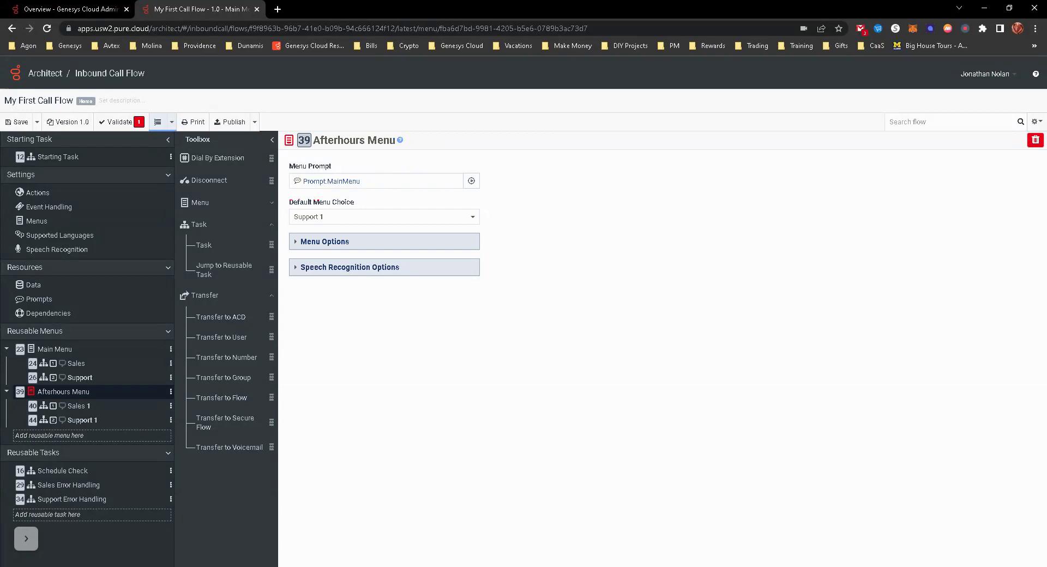
{"action": "left_click_drag", "start_coordinate": [361, 180], "coordinate": [309, 181]}
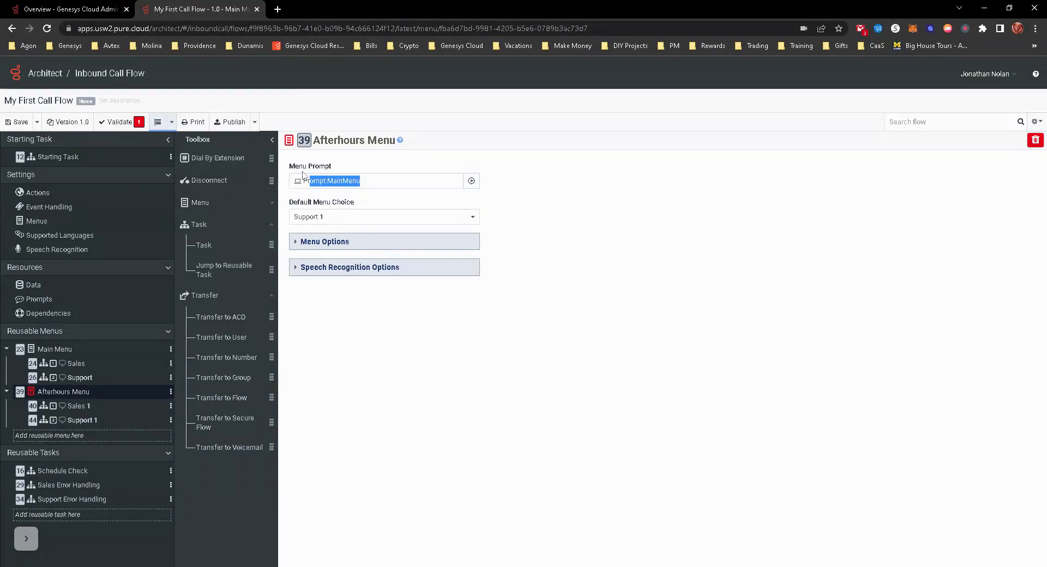
{"action": "key", "text": "BackSpace"}
{"action": "type", "text": "after"}
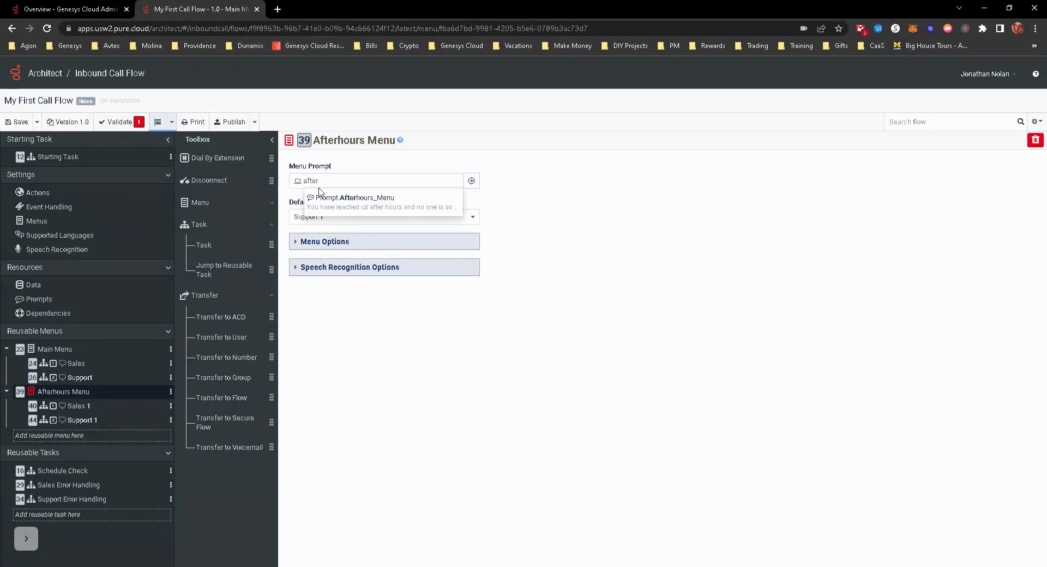
{"action": "left_click", "coordinate": [361, 206]}
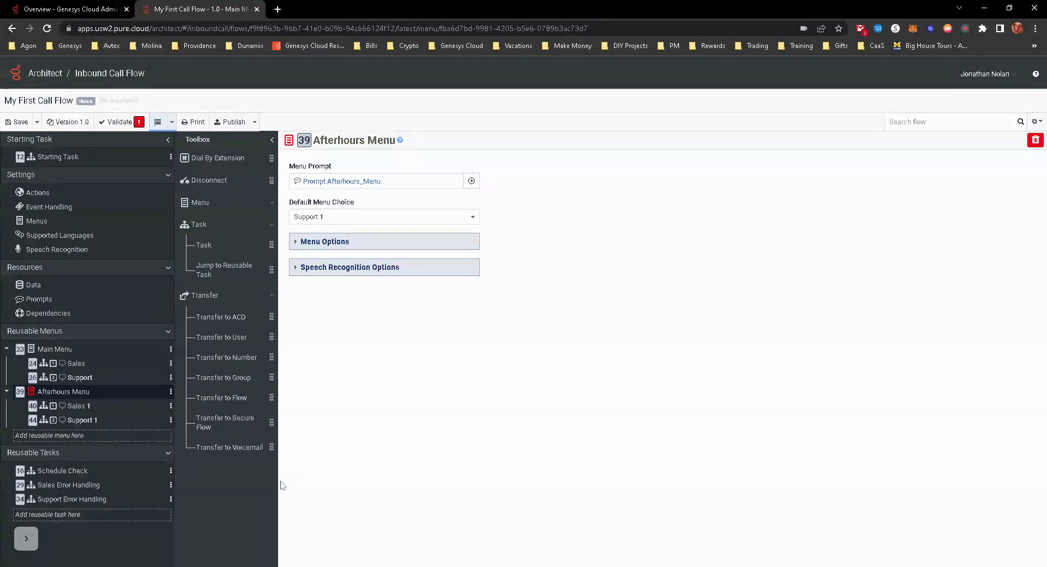
Step: Clear the Sales 1 choice by deleting its Jump to Reusable Task and Transfer to ACD blocks
{"action": "left_click", "coordinate": [75, 406]}
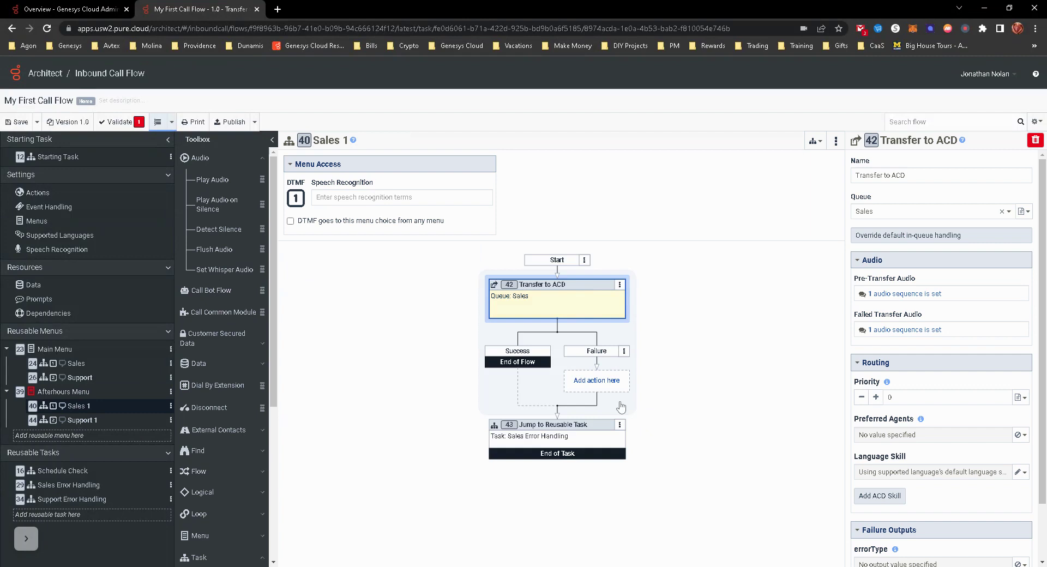
{"action": "right_click", "coordinate": [617, 438]}
{"action": "left_click", "coordinate": [567, 516]}
{"action": "left_click", "coordinate": [620, 285]}
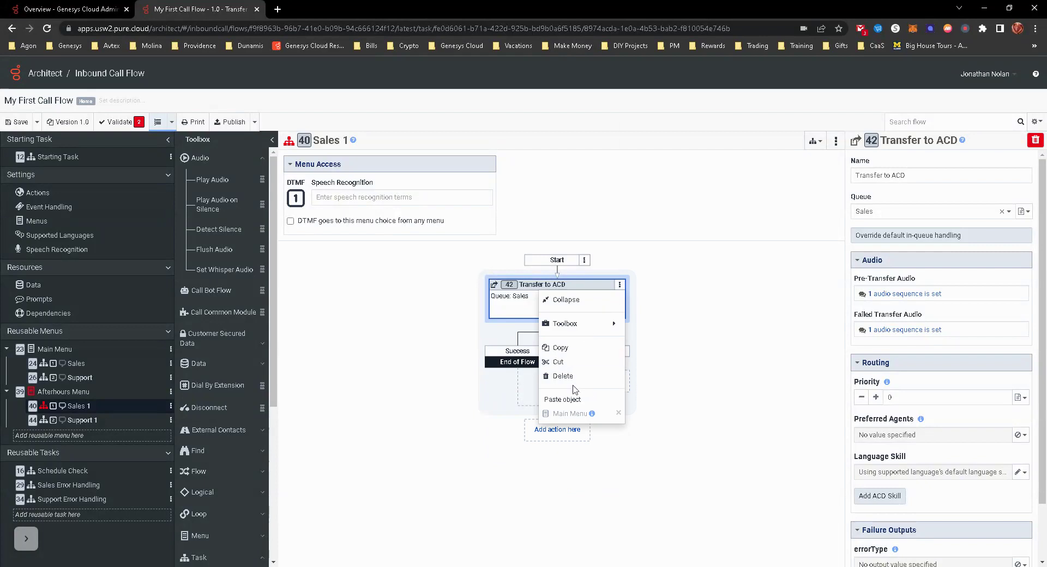
{"action": "left_click", "coordinate": [573, 375]}
Step: Add a Transfer to Voicemail action with a Queue target set to Sales
{"action": "left_click", "coordinate": [658, 292]}
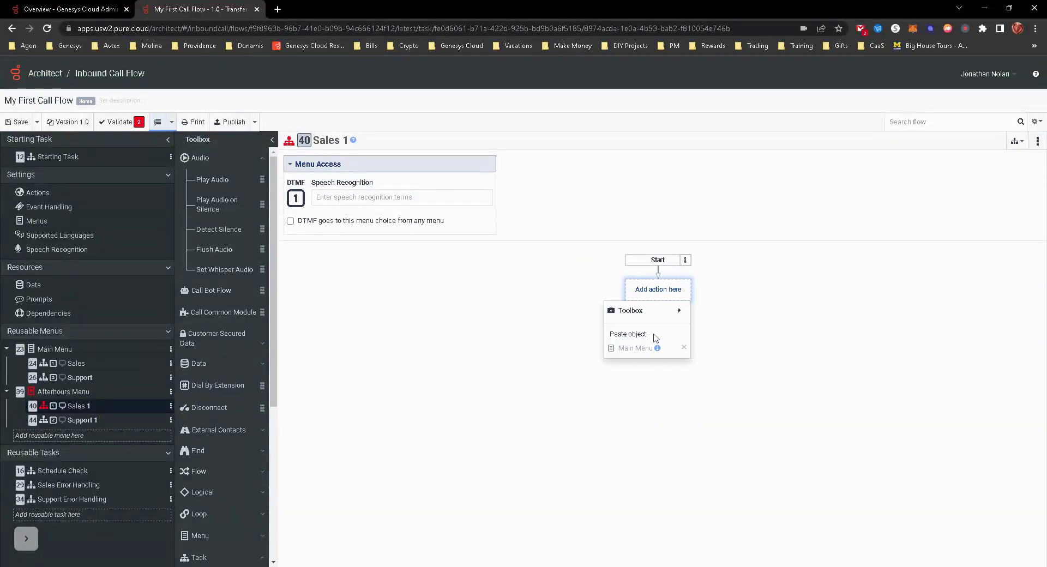
{"action": "mouse_move", "coordinate": [677, 310]}
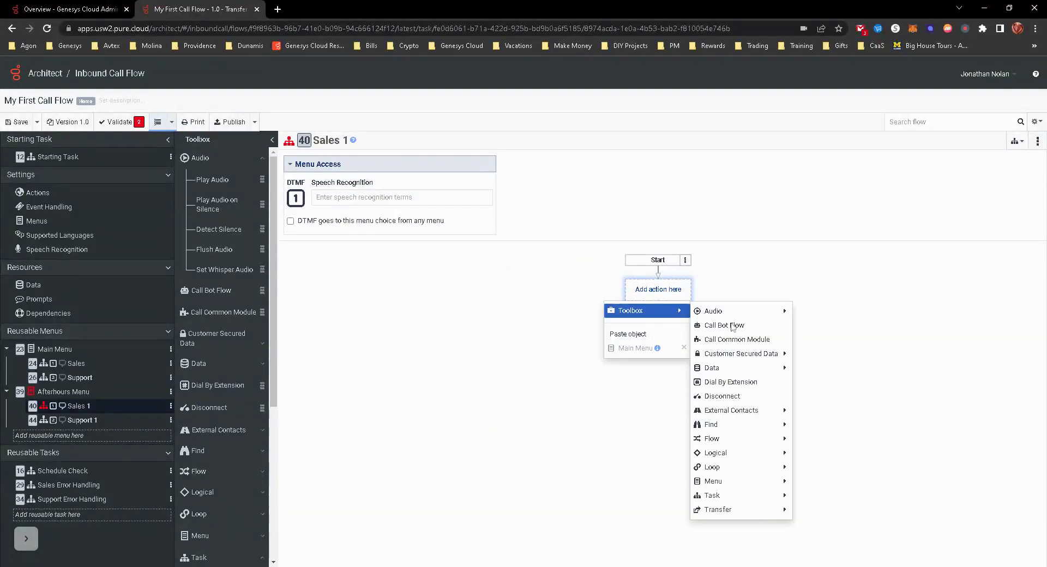
{"action": "mouse_move", "coordinate": [765, 513]}
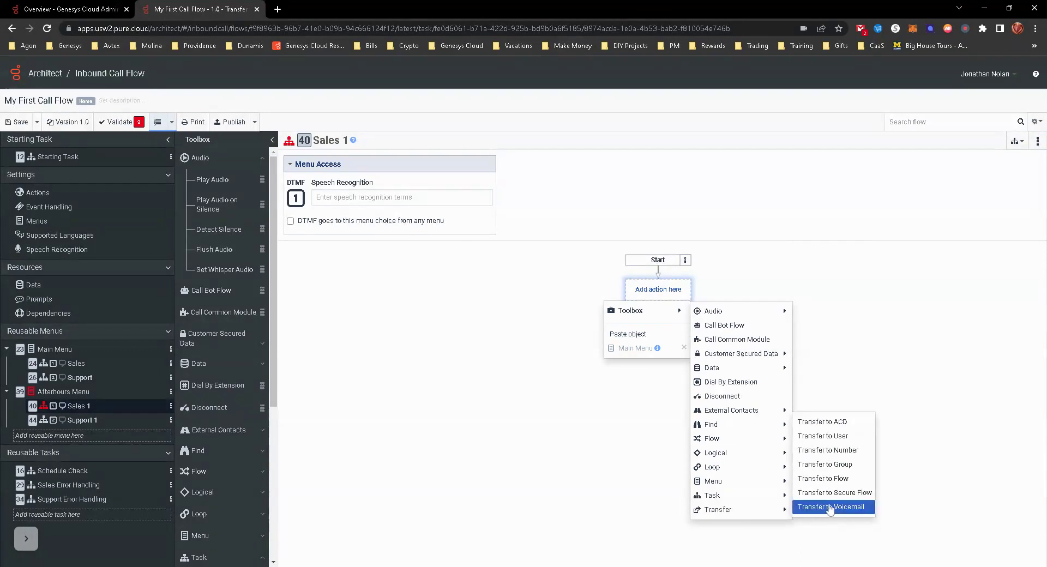
{"action": "left_click", "coordinate": [830, 508]}
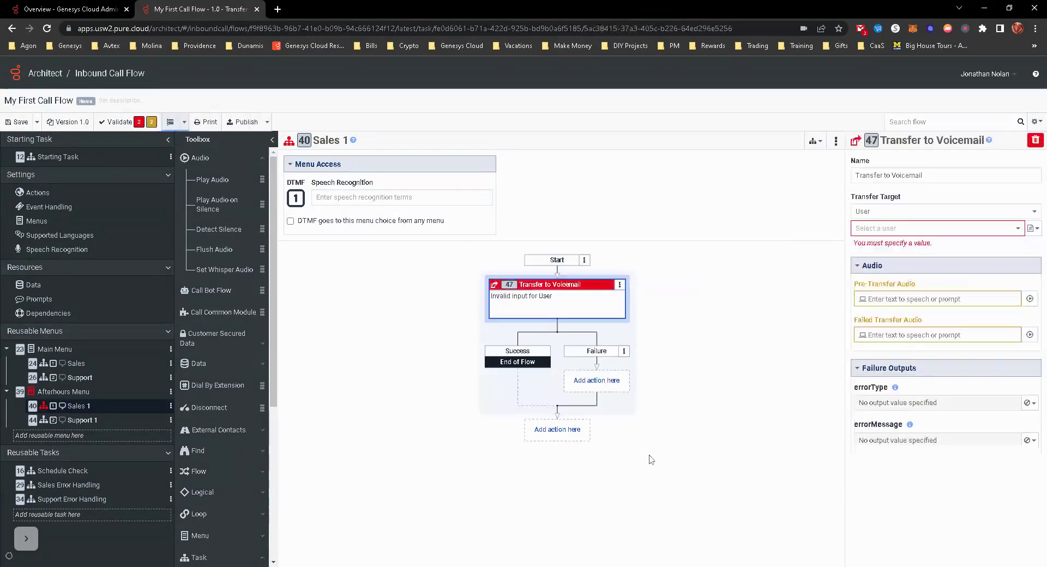
{"action": "left_click", "coordinate": [871, 212]}
{"action": "left_click", "coordinate": [884, 259]}
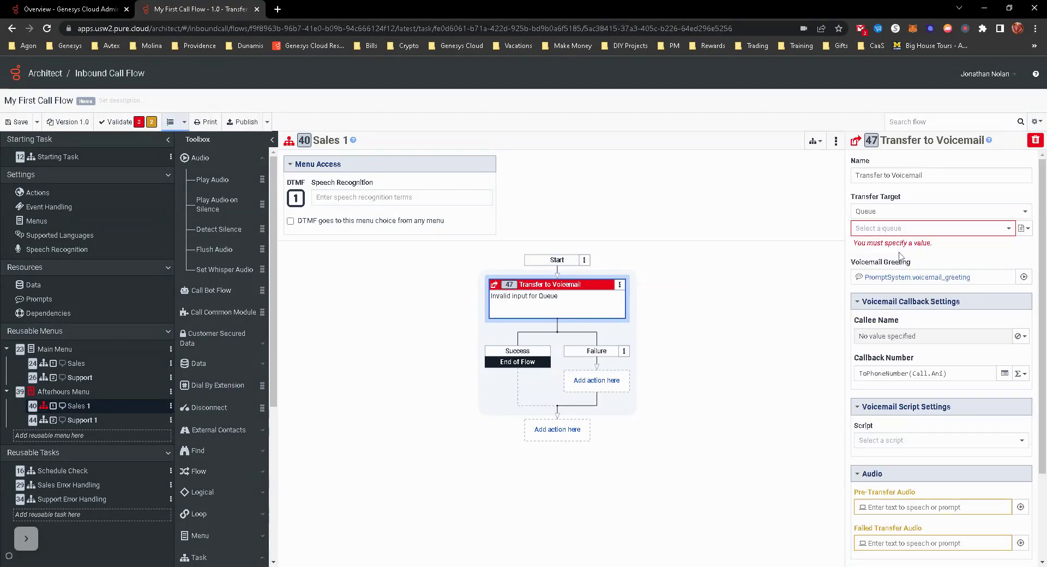
{"action": "left_click", "coordinate": [890, 232]}
{"action": "left_click", "coordinate": [879, 281]}
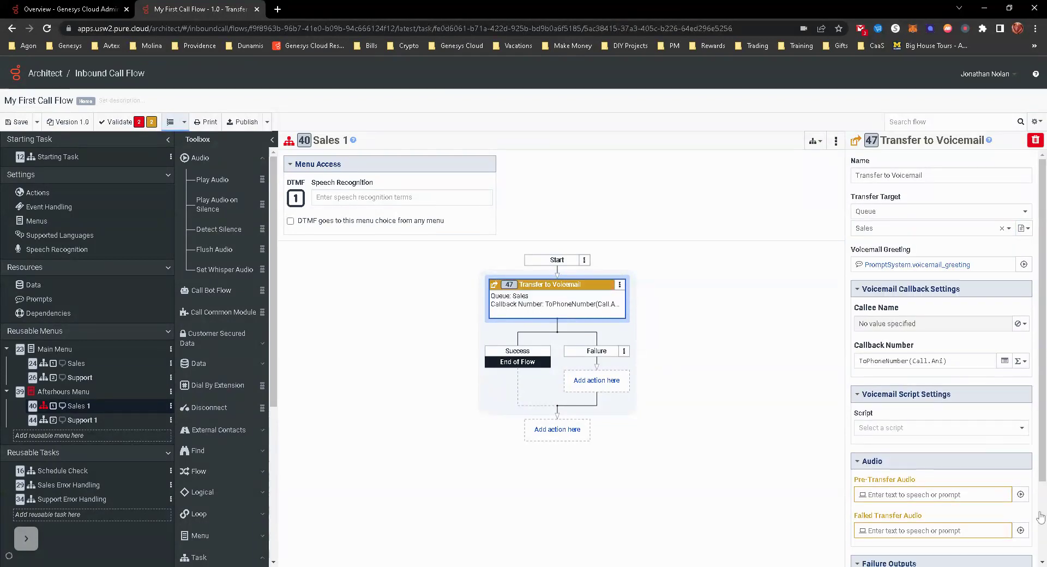
Step: Replace the pre-transfer and failed-transfer audio with blank audio
{"action": "left_click", "coordinate": [1020, 494]}
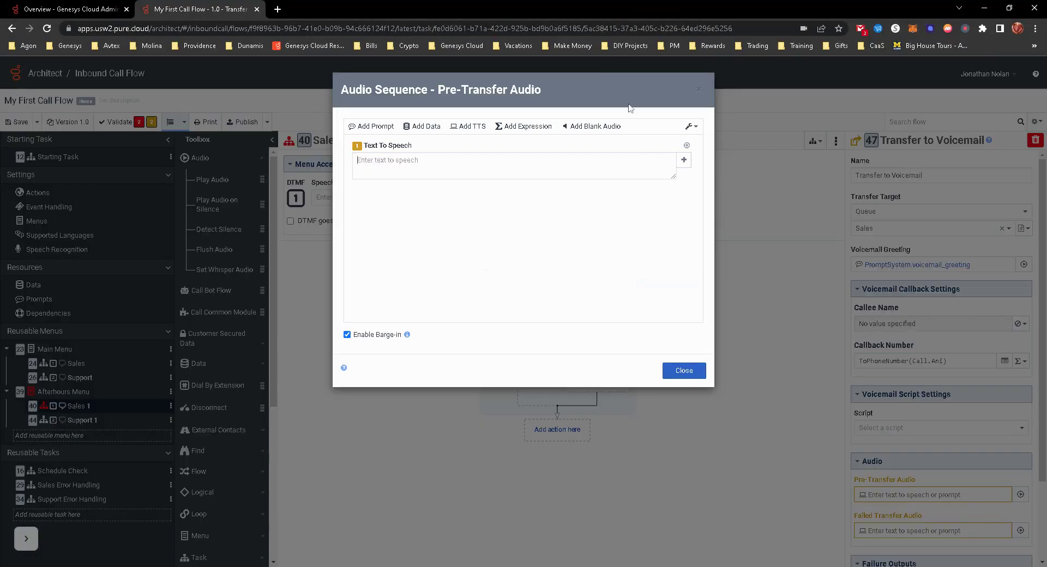
{"action": "left_click", "coordinate": [606, 126]}
{"action": "left_click", "coordinate": [687, 145]}
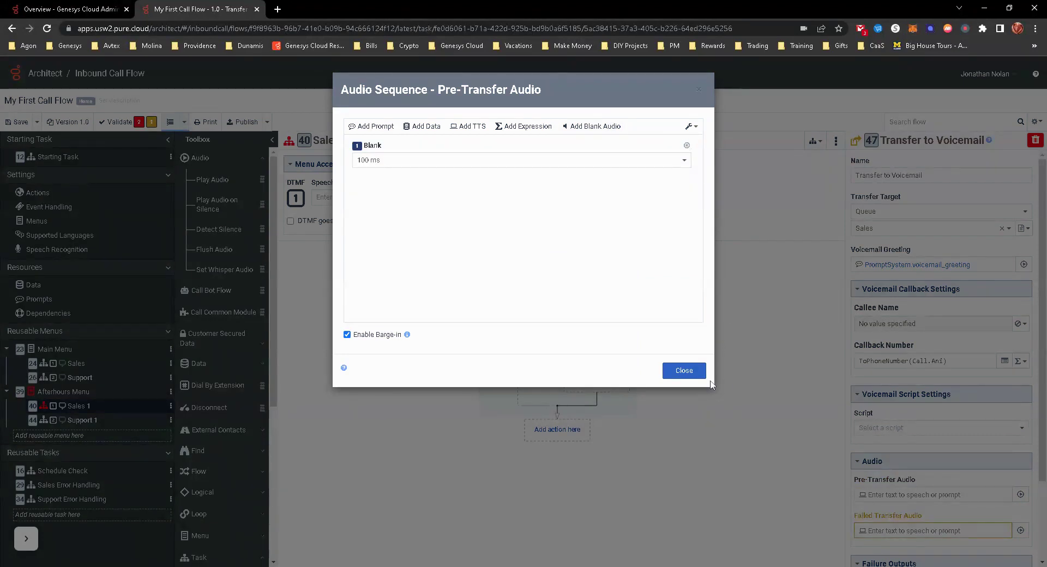
{"action": "left_click", "coordinate": [687, 371]}
{"action": "left_click", "coordinate": [1020, 531]}
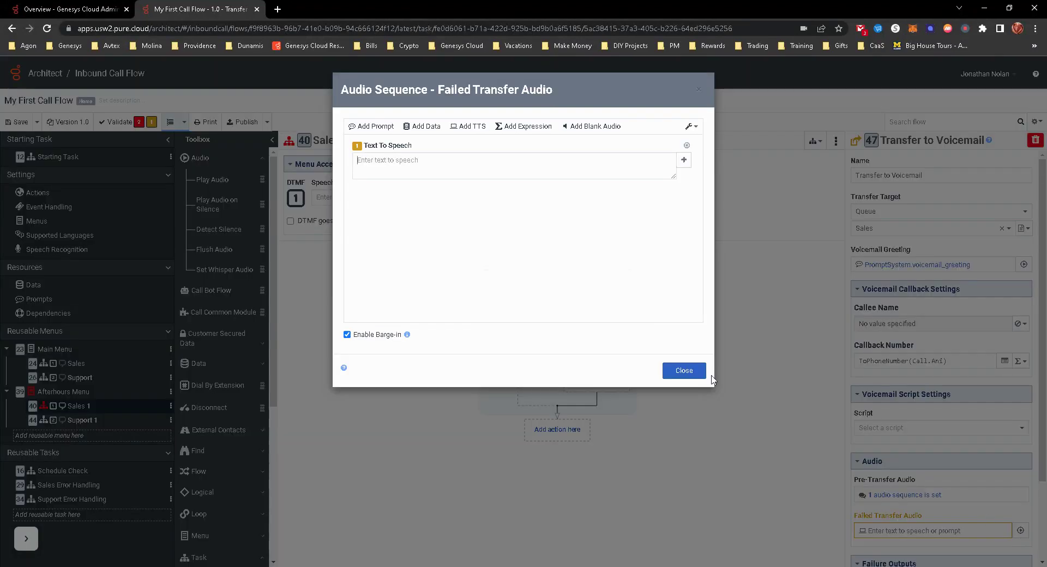
{"action": "left_click", "coordinate": [605, 126]}
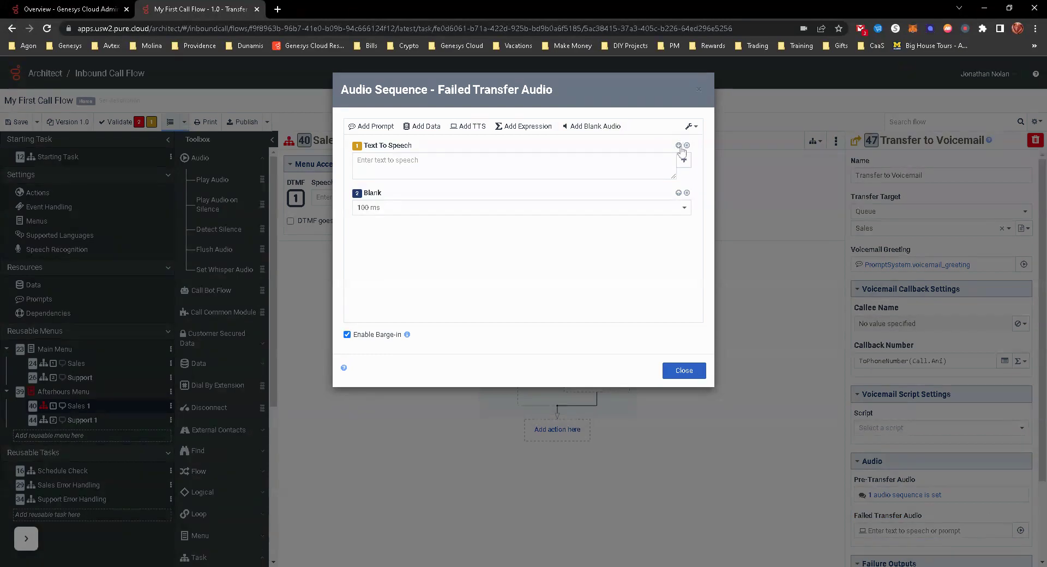
{"action": "left_click", "coordinate": [679, 146]}
{"action": "left_click", "coordinate": [692, 371]}
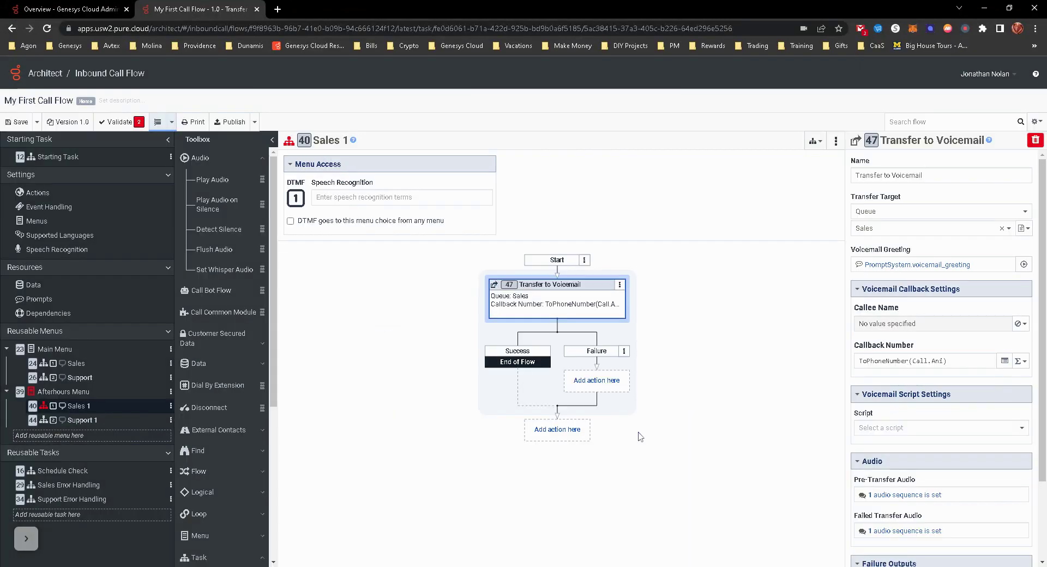
Step: Add a Disconnect action after the voicemail transfer
{"action": "left_click", "coordinate": [584, 433]}
{"action": "mouse_move", "coordinate": [579, 454]}
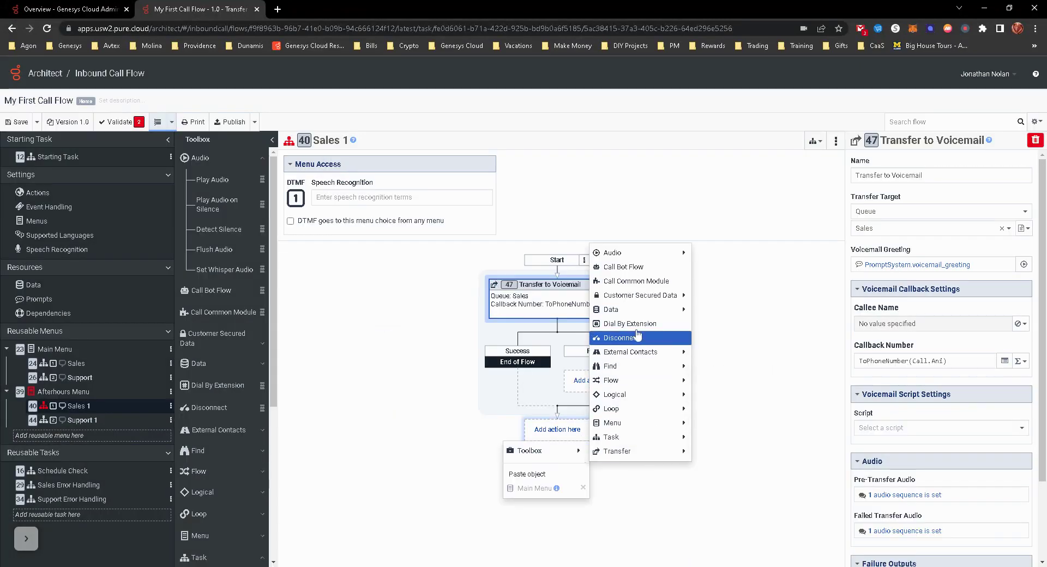
{"action": "left_click", "coordinate": [620, 338]}
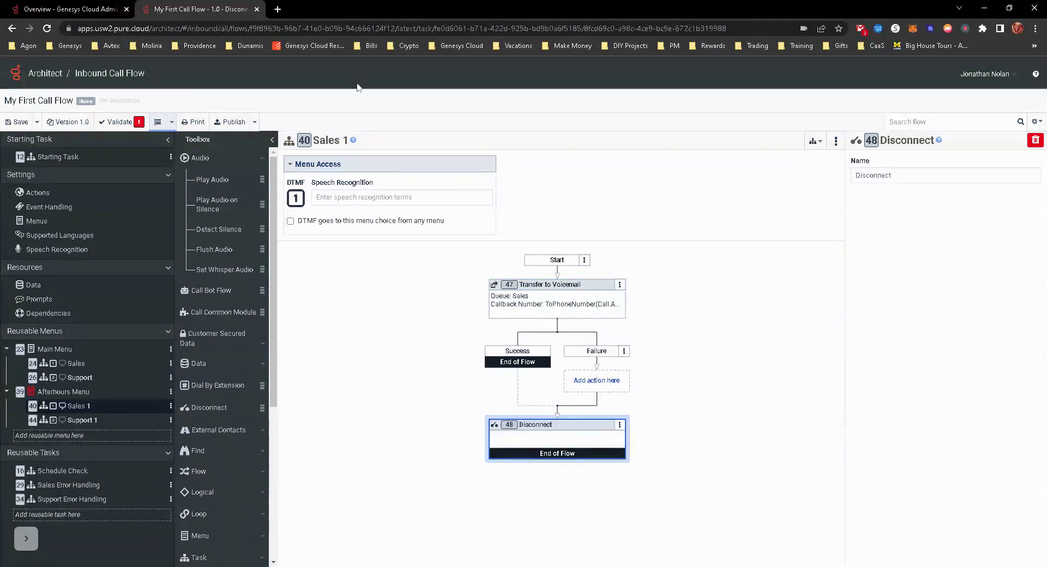
Step: Rename the Sales 1 menu choice to 'Xfer to Sales VM'
{"action": "left_click", "coordinate": [330, 140]}
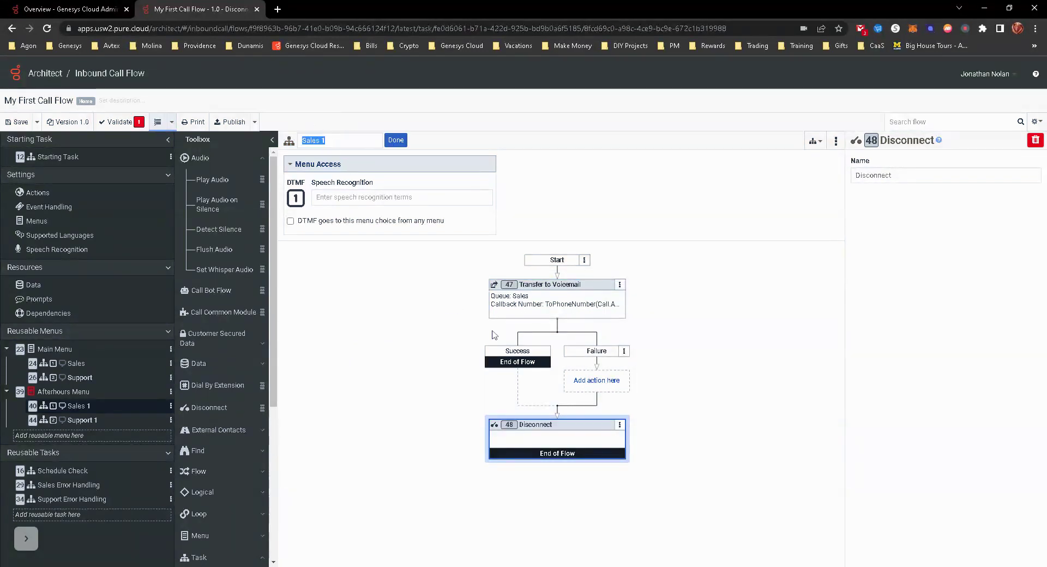
{"action": "type", "text": "AH"}
{"action": "key", "text": "BackSpace"}
{"action": "key", "text": "BackSpace"}
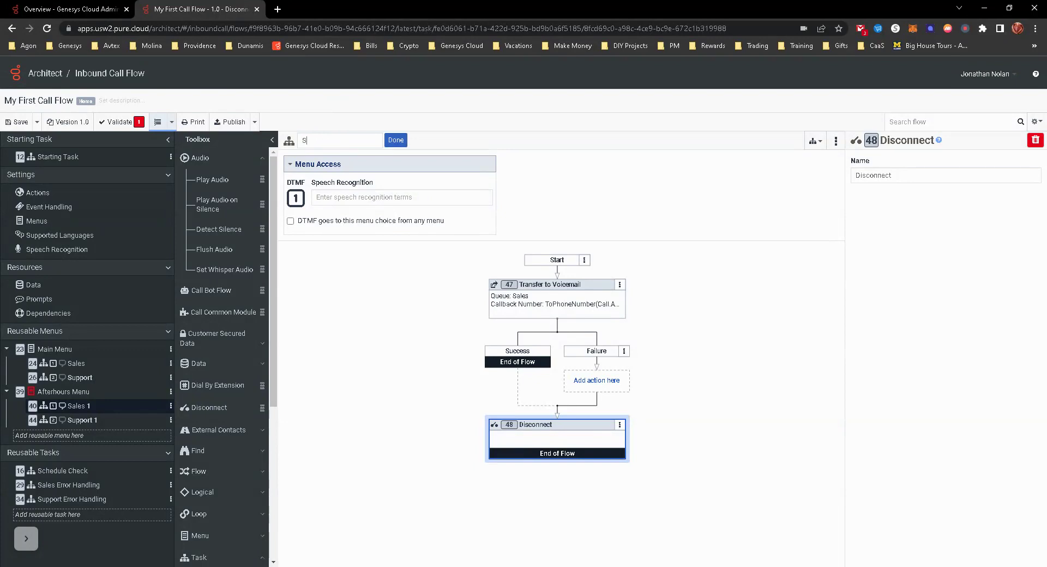
{"action": "type", "text": "Xfer to Sales VM"}
{"action": "left_click", "coordinate": [392, 140]}
{"action": "left_click", "coordinate": [82, 420]}
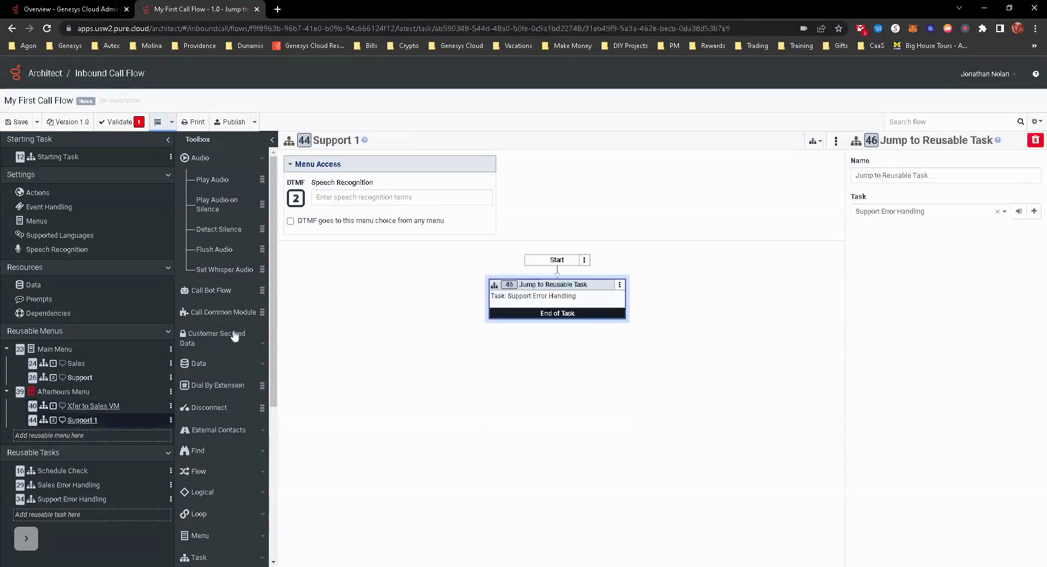
Step: Rename Support 1 to 'Xfer to Support VM' and delete its Jump to Reusable Task action
{"action": "left_click", "coordinate": [344, 140]}
{"action": "type", "text": "X"}
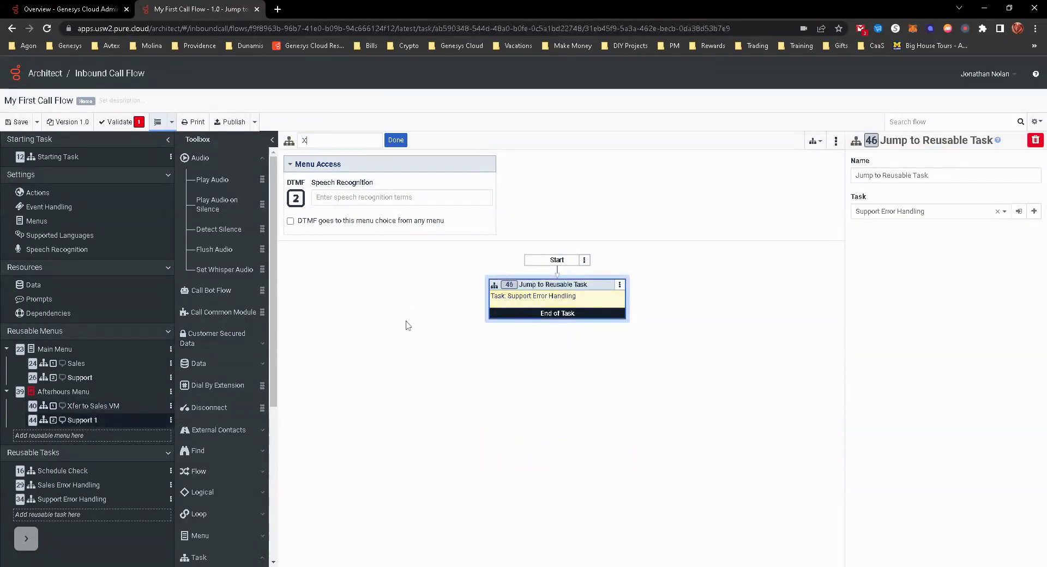
{"action": "type", "text": "fer to Support VM"}
{"action": "left_click", "coordinate": [396, 140]}
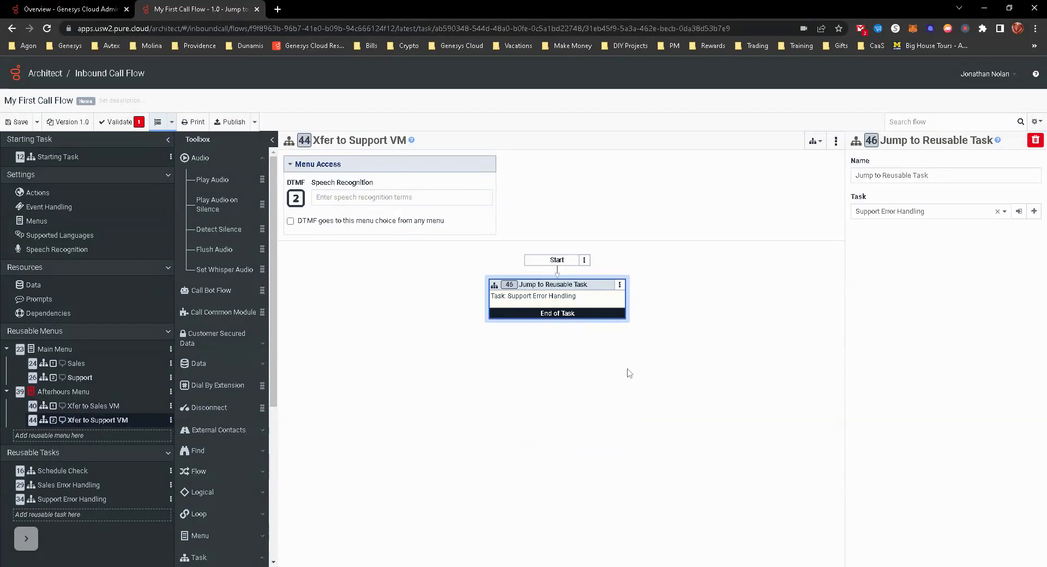
{"action": "left_click", "coordinate": [621, 285]}
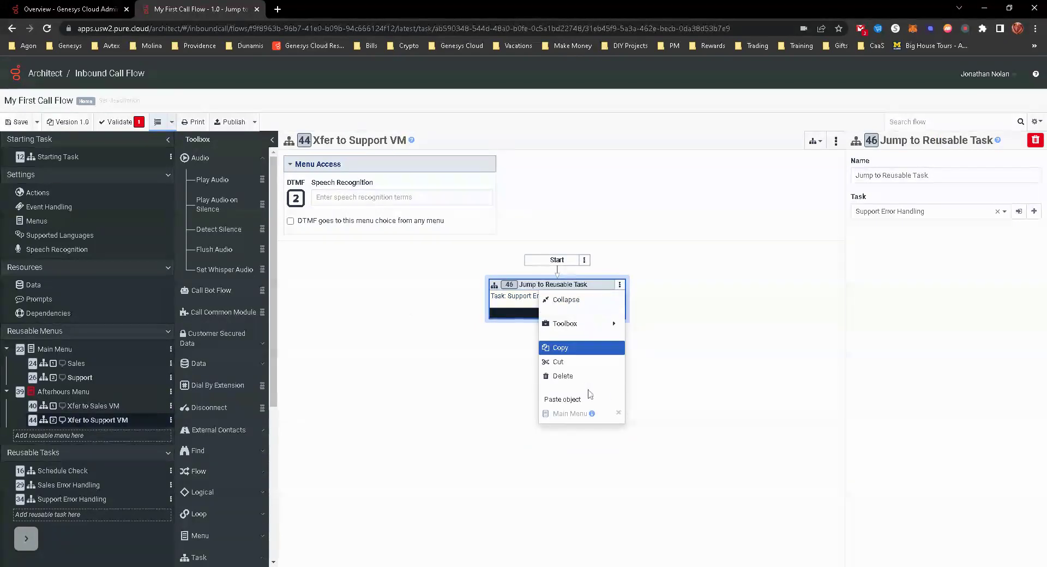
{"action": "left_click", "coordinate": [577, 376]}
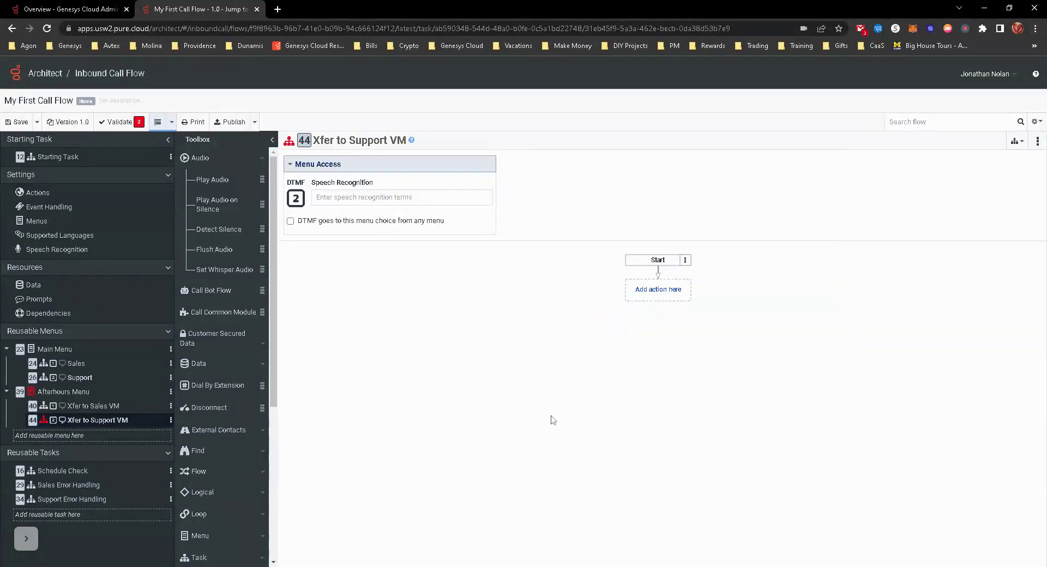
Step: Add a Transfer to Voicemail action with a Queue target set to Support
{"action": "right_click", "coordinate": [686, 304]}
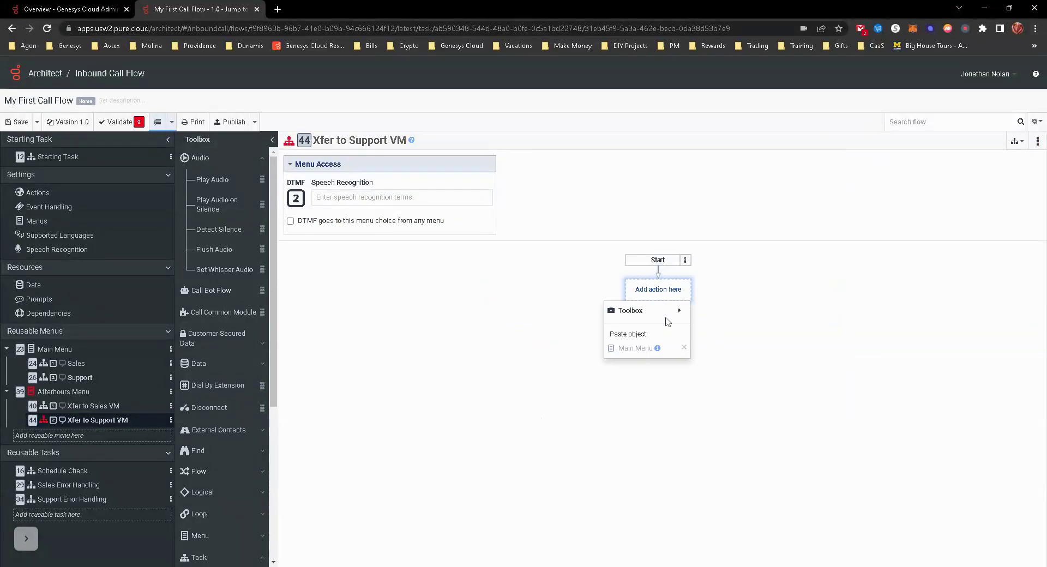
{"action": "mouse_move", "coordinate": [676, 311]}
{"action": "mouse_move", "coordinate": [764, 509]}
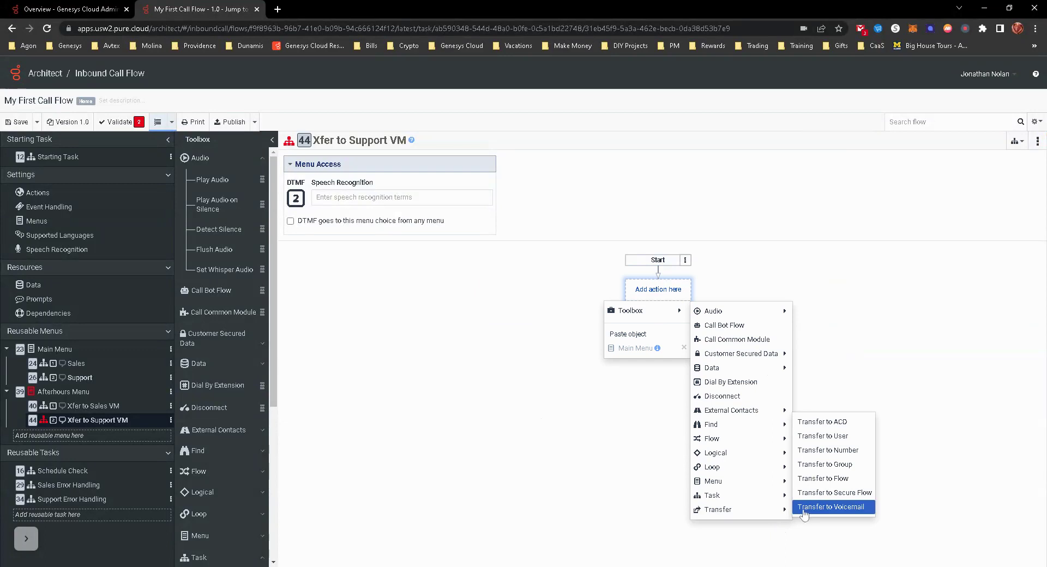
{"action": "left_click", "coordinate": [803, 516]}
{"action": "left_click", "coordinate": [900, 213]}
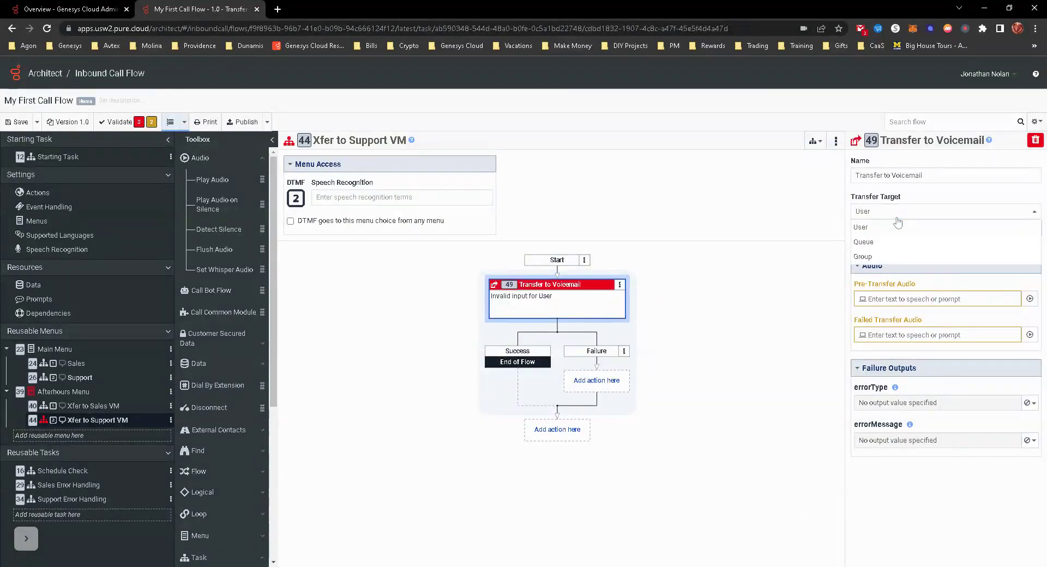
{"action": "left_click", "coordinate": [887, 232]}
{"action": "left_click", "coordinate": [886, 233]}
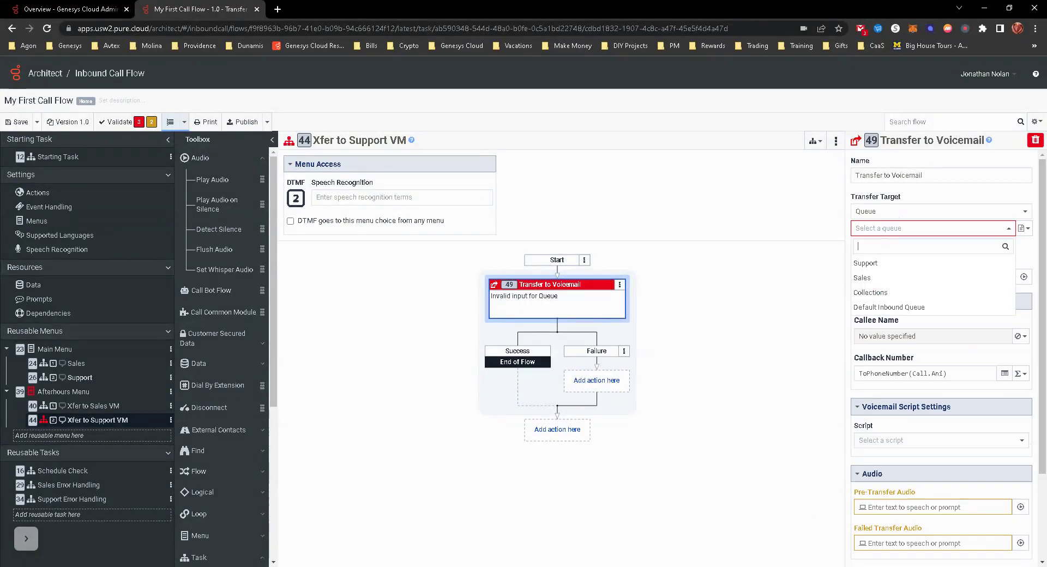
{"action": "left_click", "coordinate": [873, 257]}
Step: Replace the pre-transfer and failed-transfer audio with blank audio
{"action": "left_click", "coordinate": [1022, 496]}
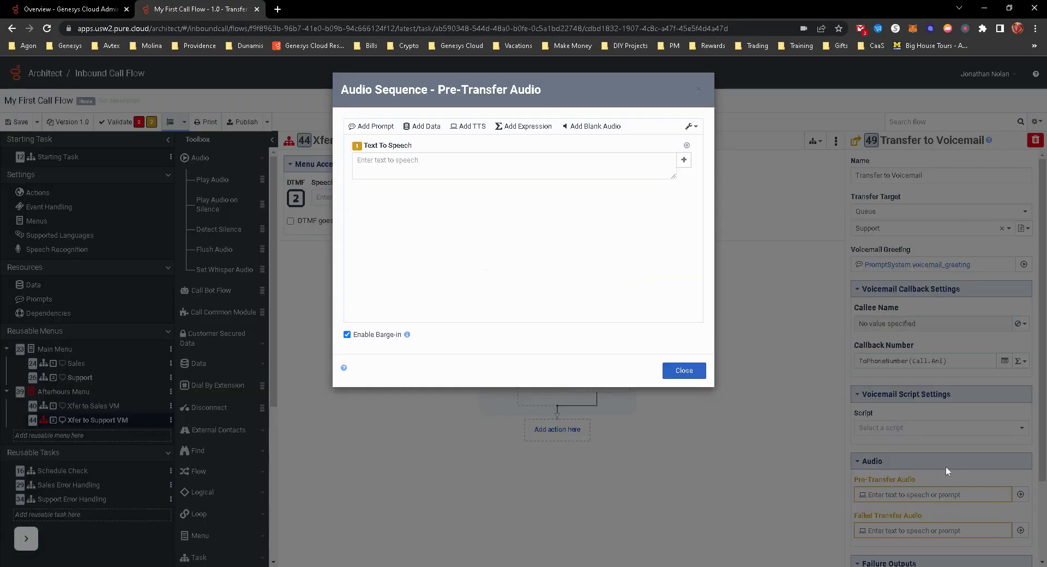
{"action": "left_click", "coordinate": [595, 126]}
{"action": "left_click", "coordinate": [687, 145]}
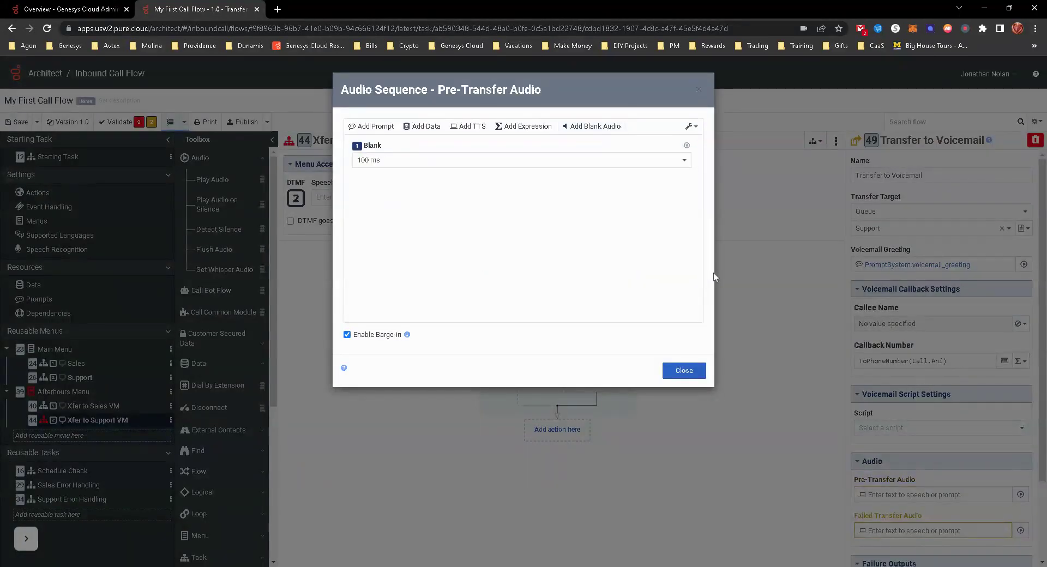
{"action": "left_click", "coordinate": [684, 371]}
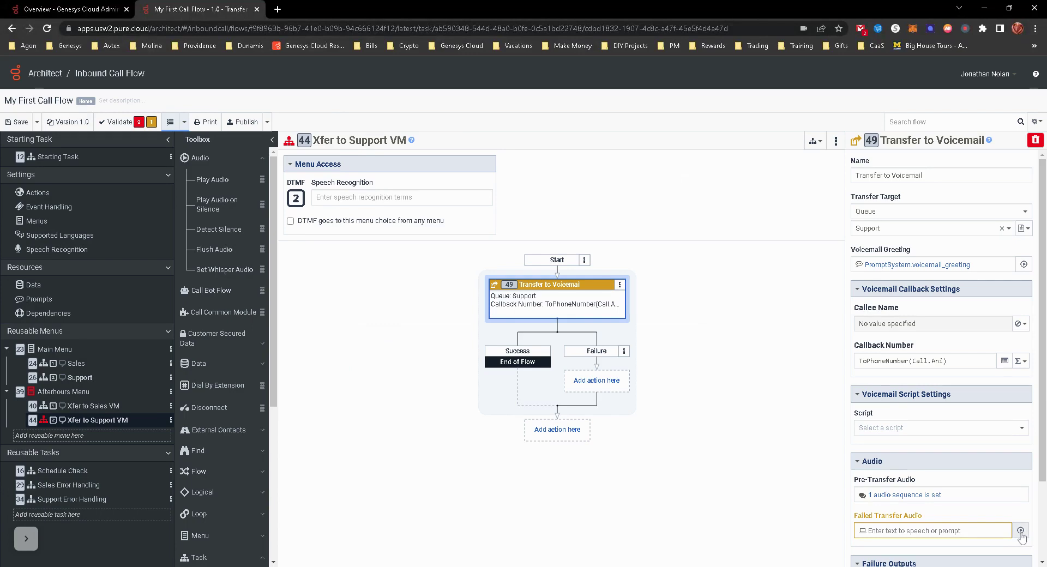
{"action": "left_click", "coordinate": [1020, 531]}
{"action": "left_click", "coordinate": [600, 132]}
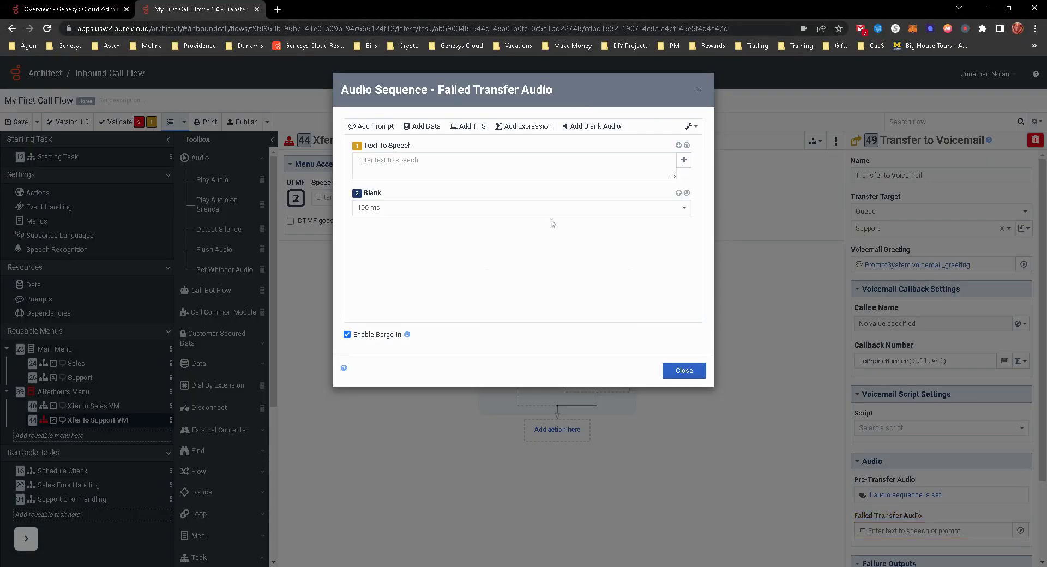
{"action": "left_click", "coordinate": [686, 145]}
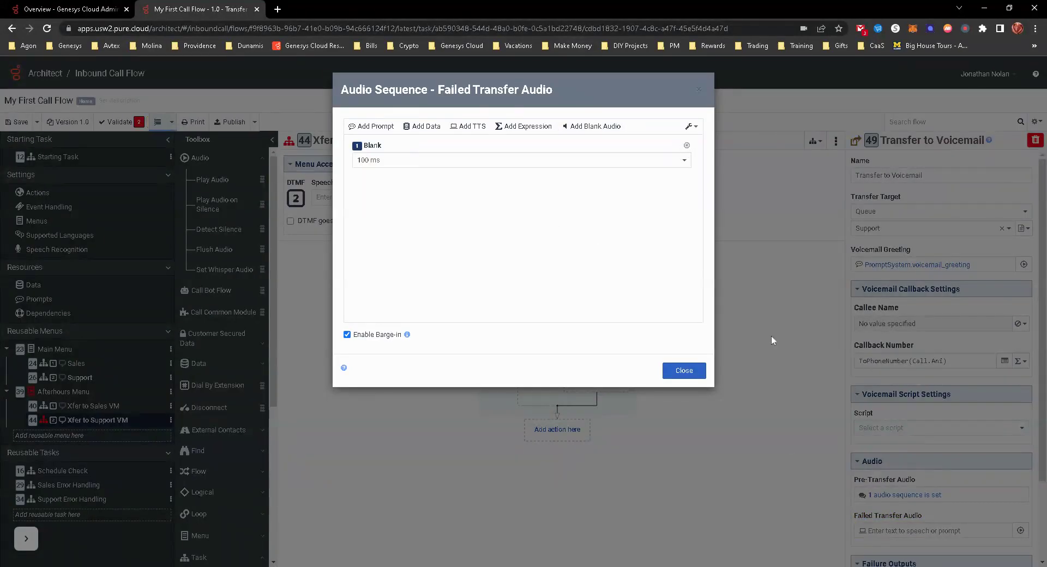
{"action": "left_click", "coordinate": [680, 367]}
Step: Add a Disconnect action after the voicemail transfer
{"action": "right_click", "coordinate": [558, 433]}
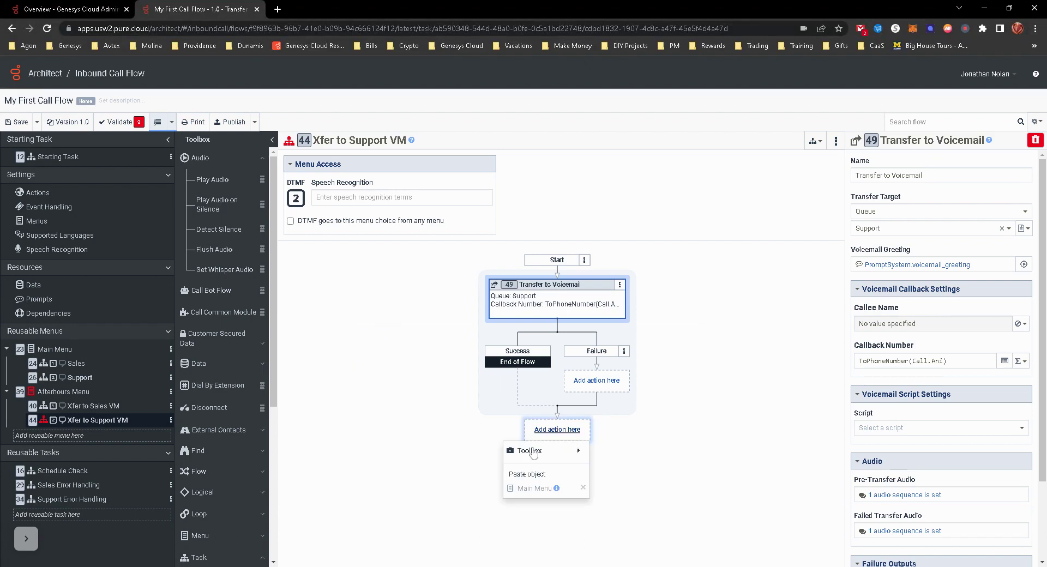
{"action": "mouse_move", "coordinate": [551, 456]}
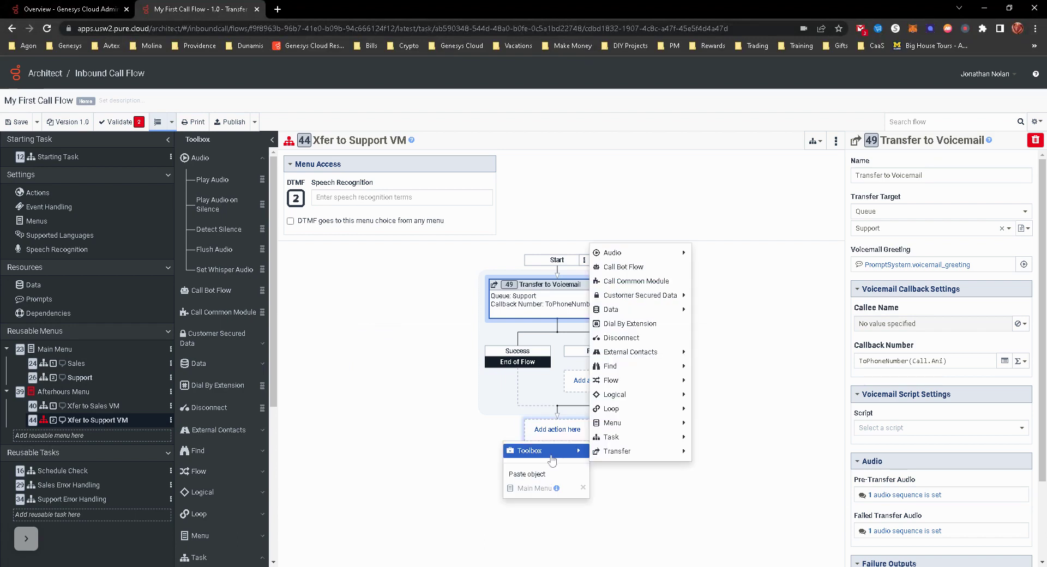
{"action": "left_click", "coordinate": [627, 338]}
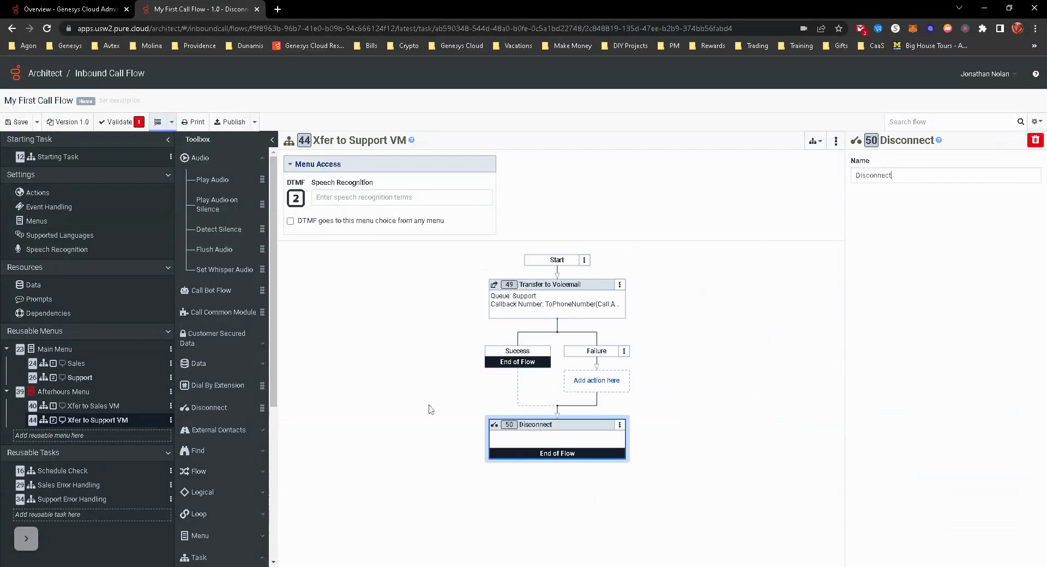
{"action": "left_click", "coordinate": [76, 378]}
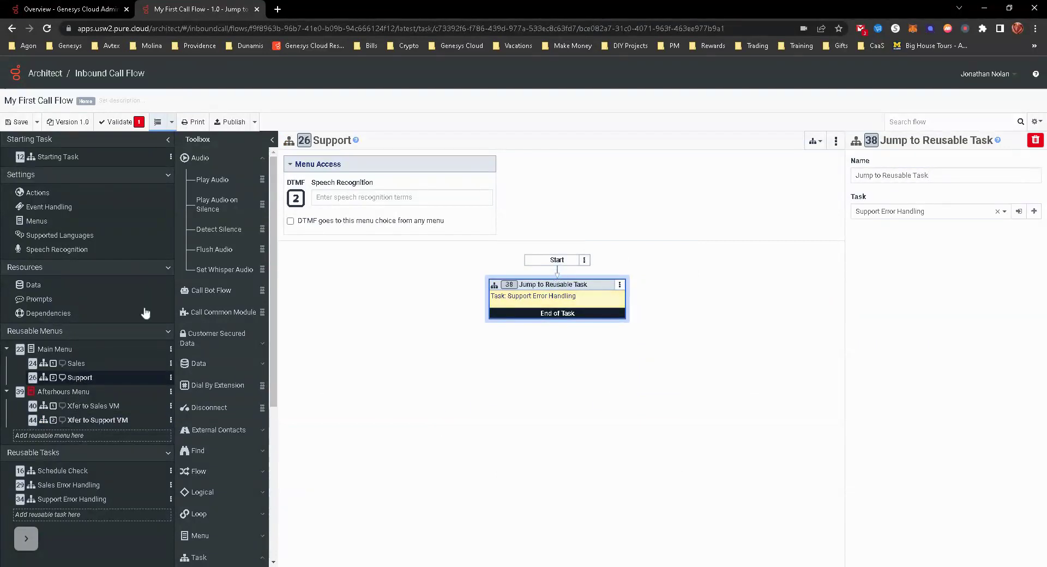
Step: Add a Transfer to ACD action to the Support choice with Queue set to Support
{"action": "left_click", "coordinate": [77, 364]}
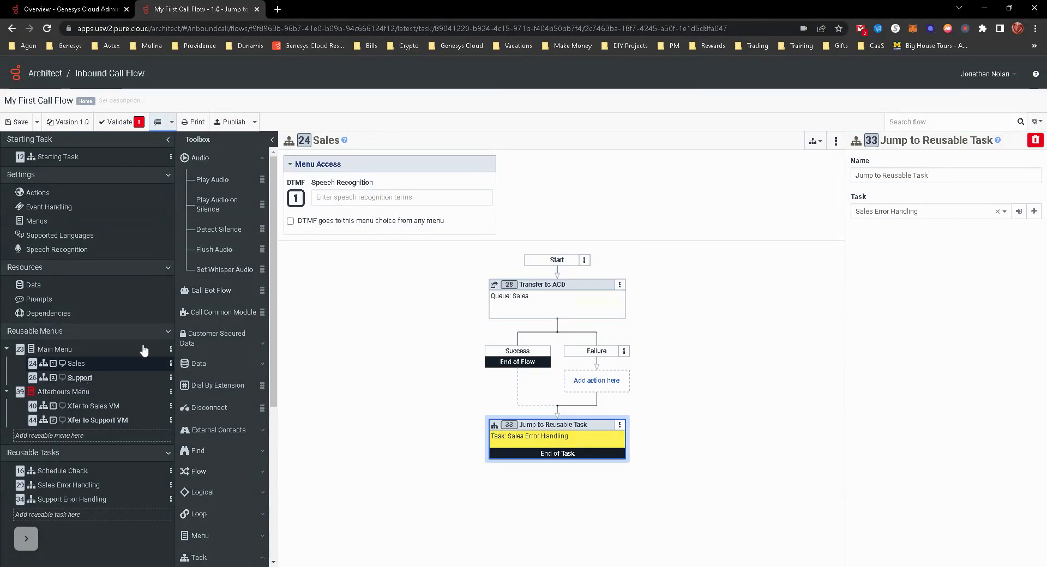
{"action": "left_click", "coordinate": [81, 378]}
{"action": "right_click", "coordinate": [559, 274]}
{"action": "mouse_move", "coordinate": [551, 279]}
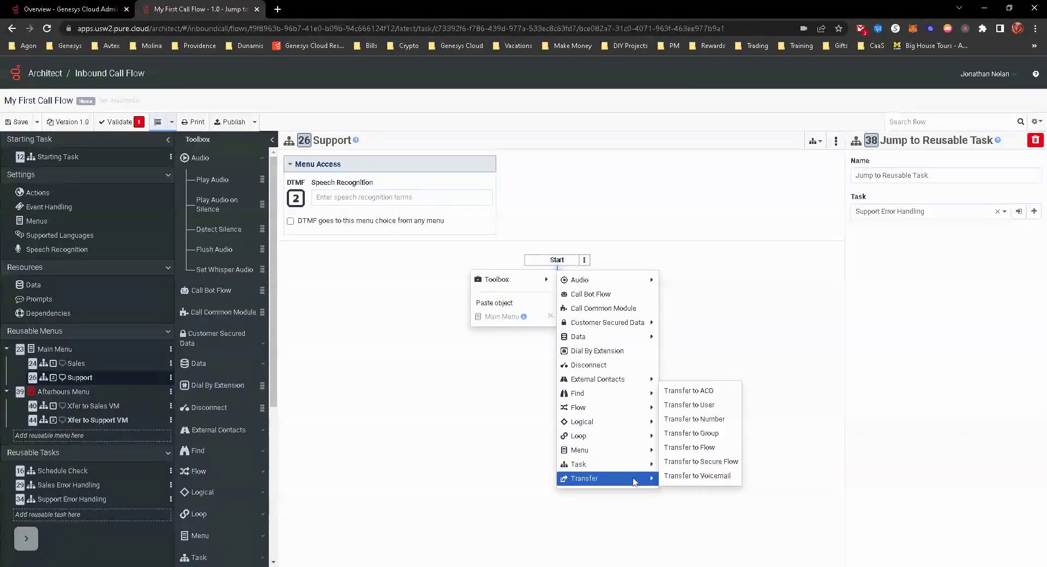
{"action": "left_click", "coordinate": [688, 391]}
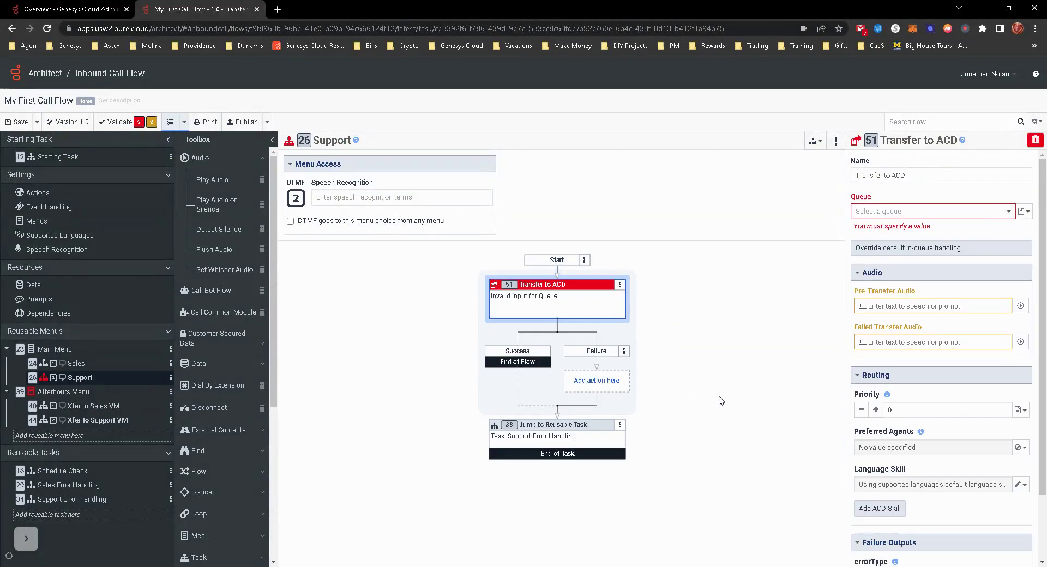
{"action": "left_click", "coordinate": [901, 218]}
{"action": "left_click", "coordinate": [875, 247]}
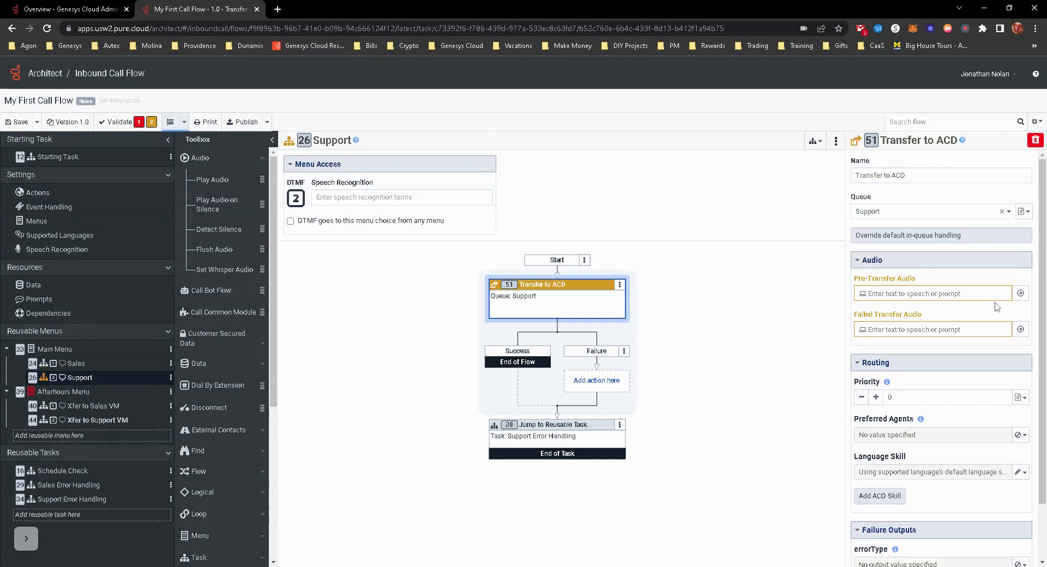
Step: Set both pre-transfer and failed-transfer audio to 100 ms blank audio
{"action": "left_click", "coordinate": [1020, 293]}
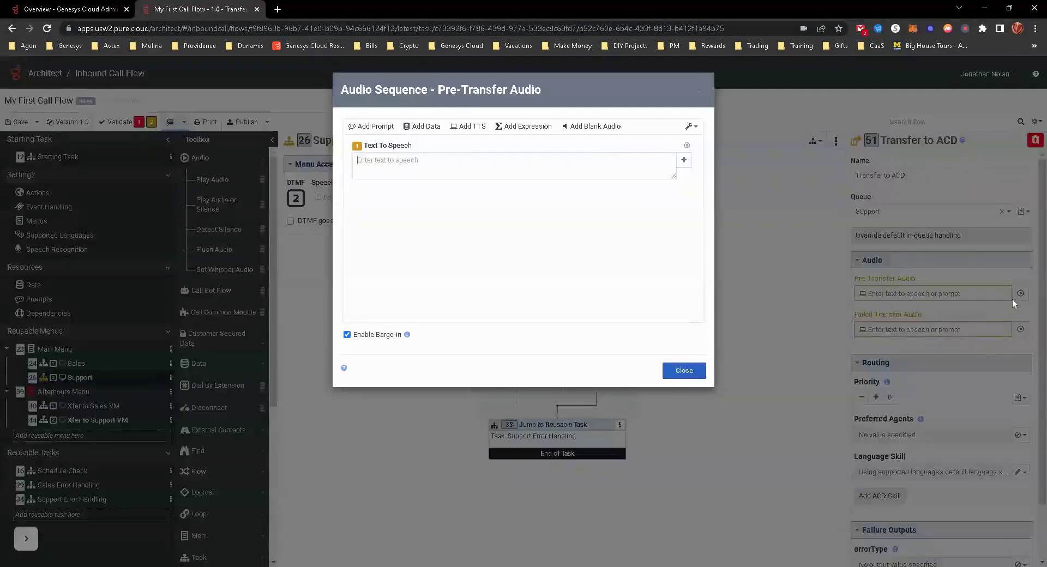
{"action": "left_click", "coordinate": [598, 127]}
{"action": "left_click", "coordinate": [686, 145]}
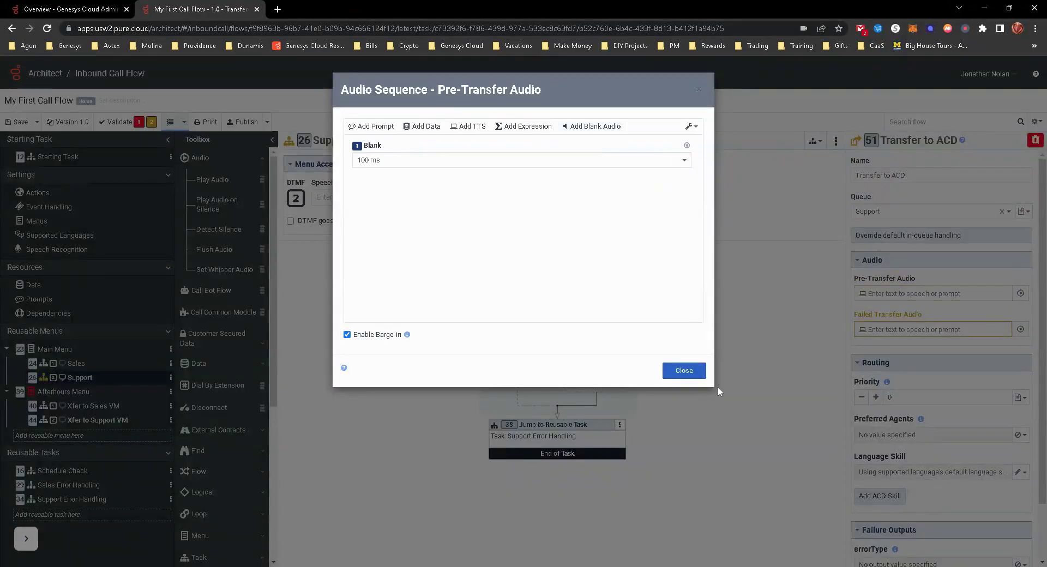
{"action": "left_click", "coordinate": [684, 370]}
{"action": "left_click", "coordinate": [1021, 330]}
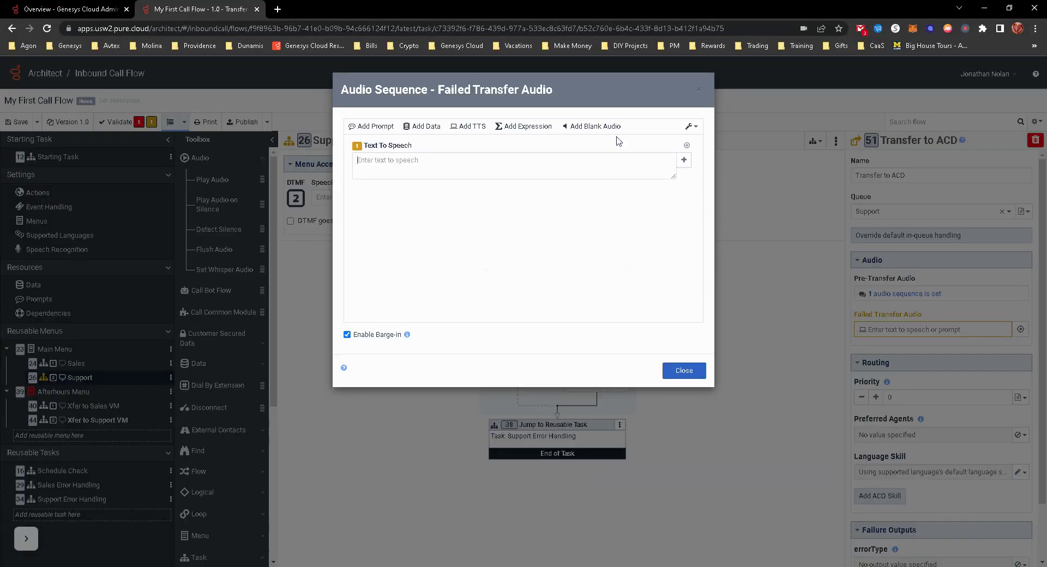
{"action": "left_click", "coordinate": [598, 127]}
{"action": "left_click", "coordinate": [687, 145]}
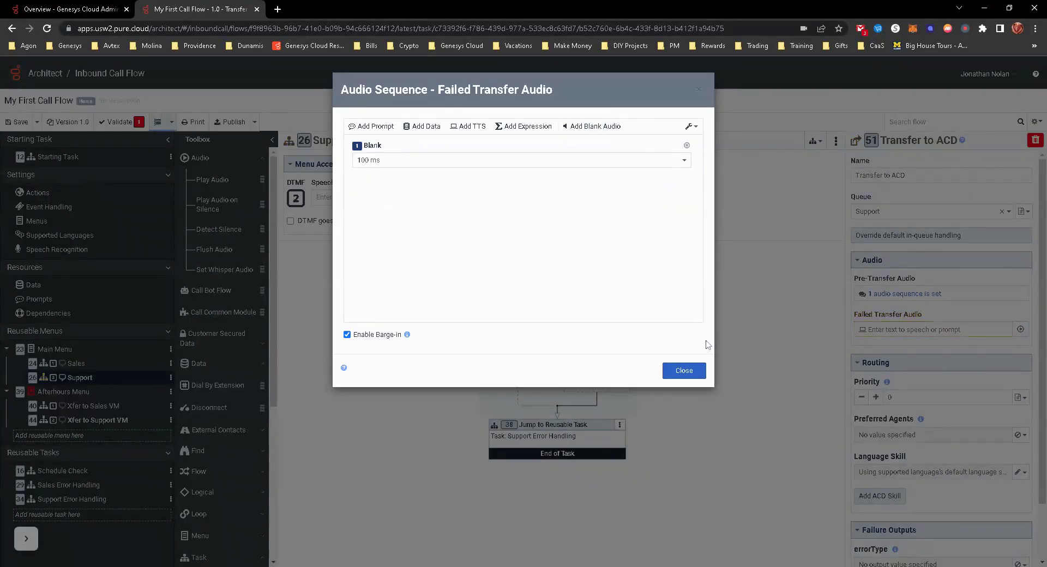
{"action": "left_click", "coordinate": [684, 371]}
{"action": "left_click", "coordinate": [76, 392]}
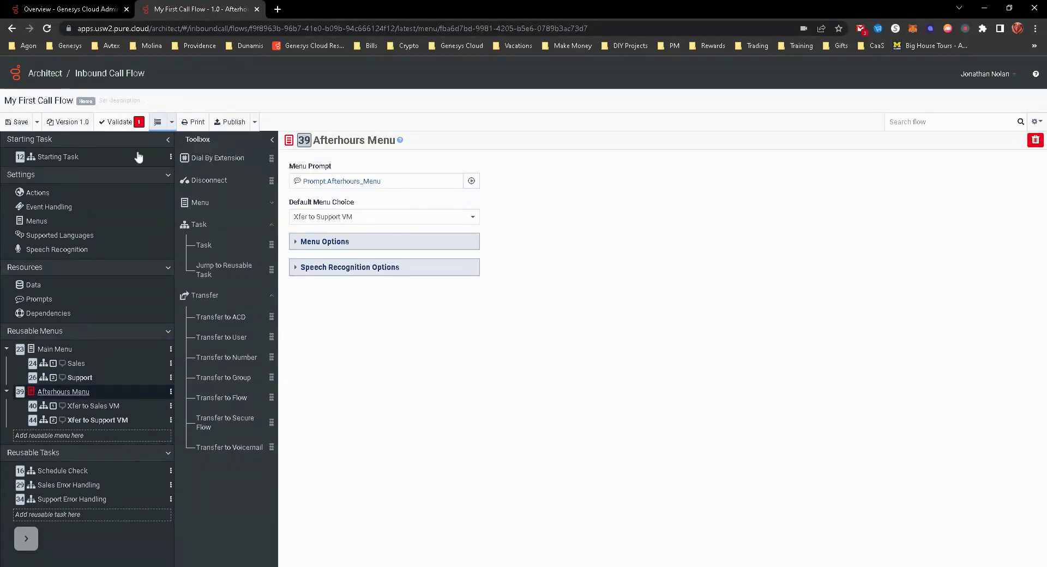
Step: Inspect the two Afterhours voicemail choices and review the listed validation errors
{"action": "left_click", "coordinate": [98, 420]}
{"action": "left_click", "coordinate": [85, 408]}
{"action": "left_click", "coordinate": [63, 392]}
{"action": "left_click", "coordinate": [142, 125]}
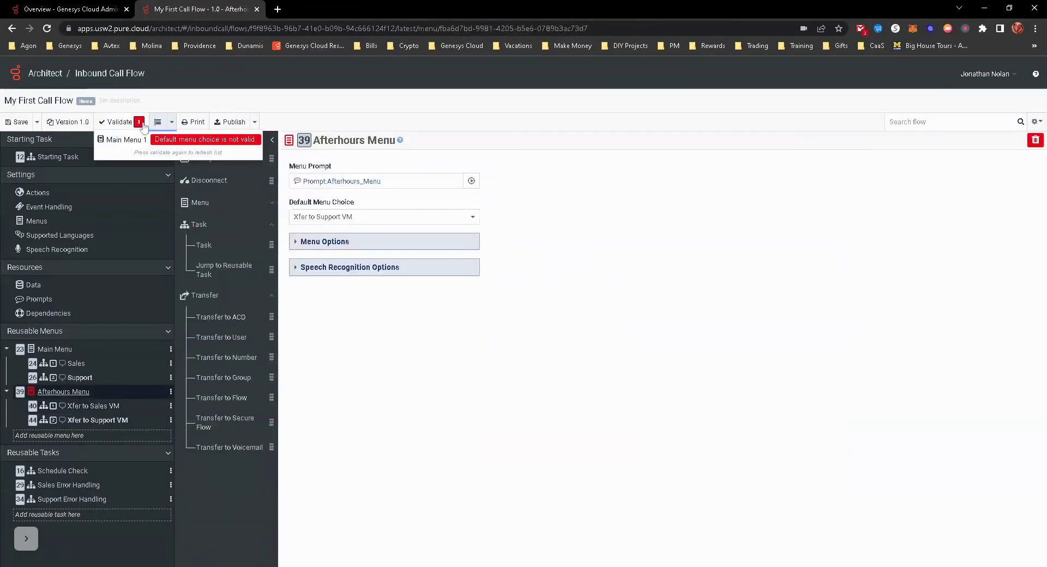
{"action": "left_click", "coordinate": [363, 252]}
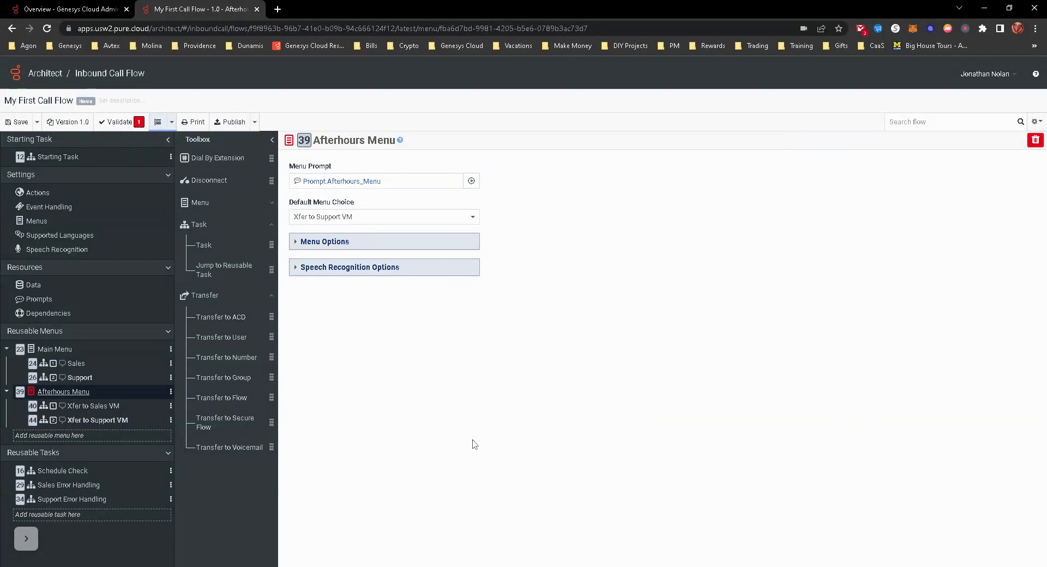
Step: Keep Xfer to Support VM as Afterhours Menu's default choice and validate the flow again
{"action": "left_click", "coordinate": [339, 244]}
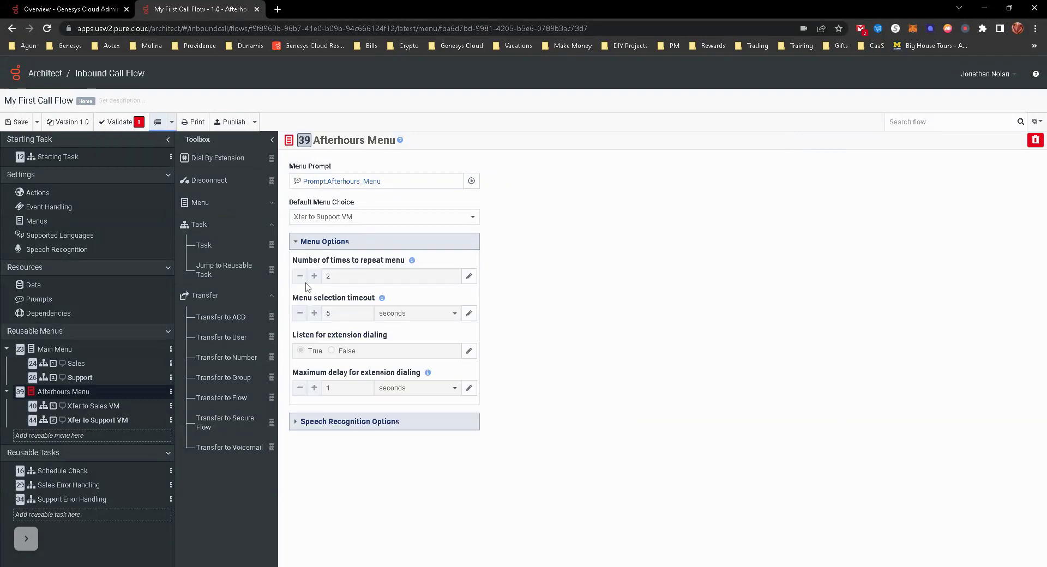
{"action": "left_click", "coordinate": [343, 217]}
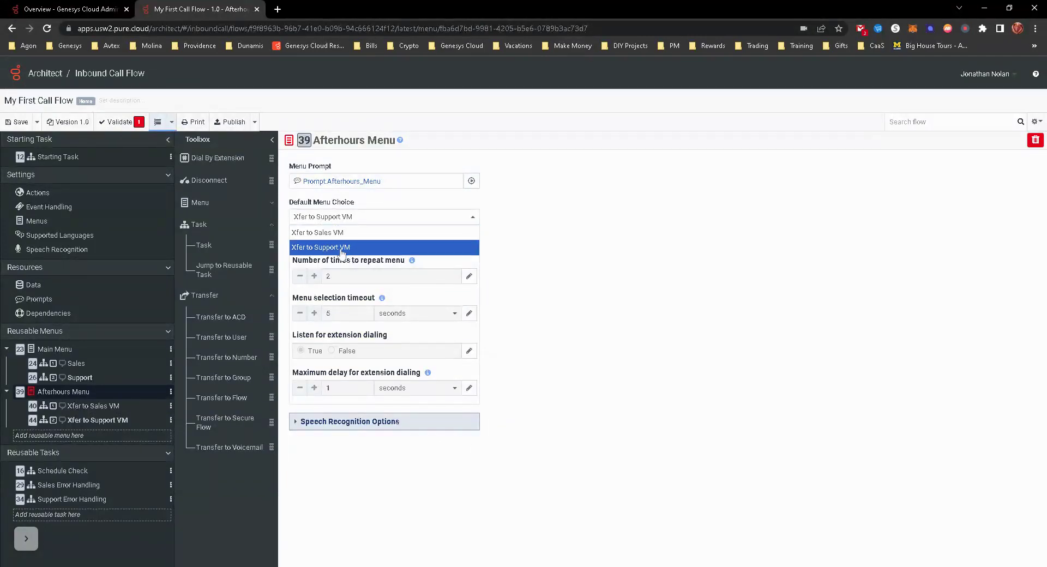
{"action": "left_click", "coordinate": [339, 248]}
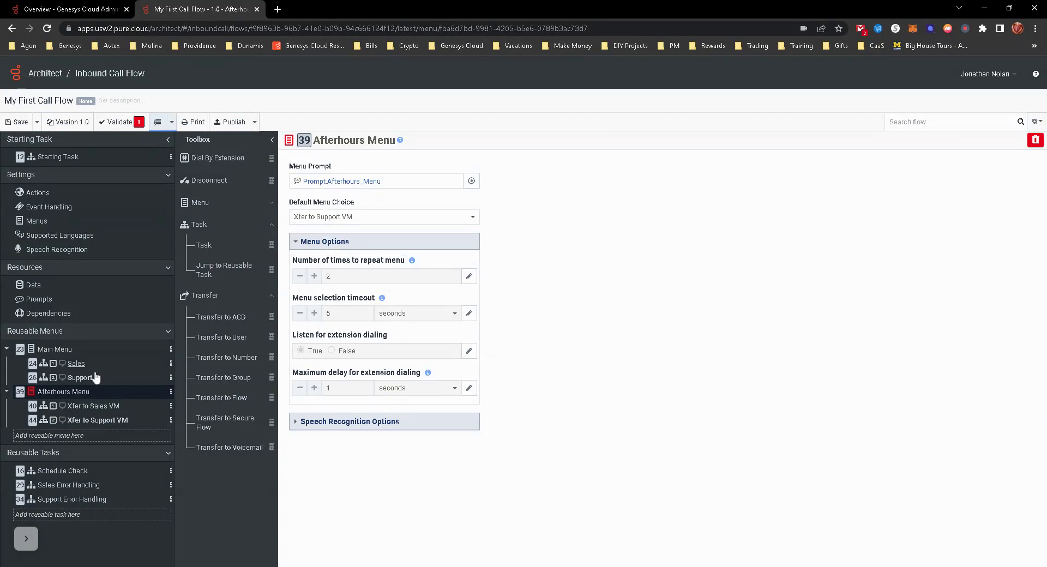
{"action": "left_click", "coordinate": [120, 119]}
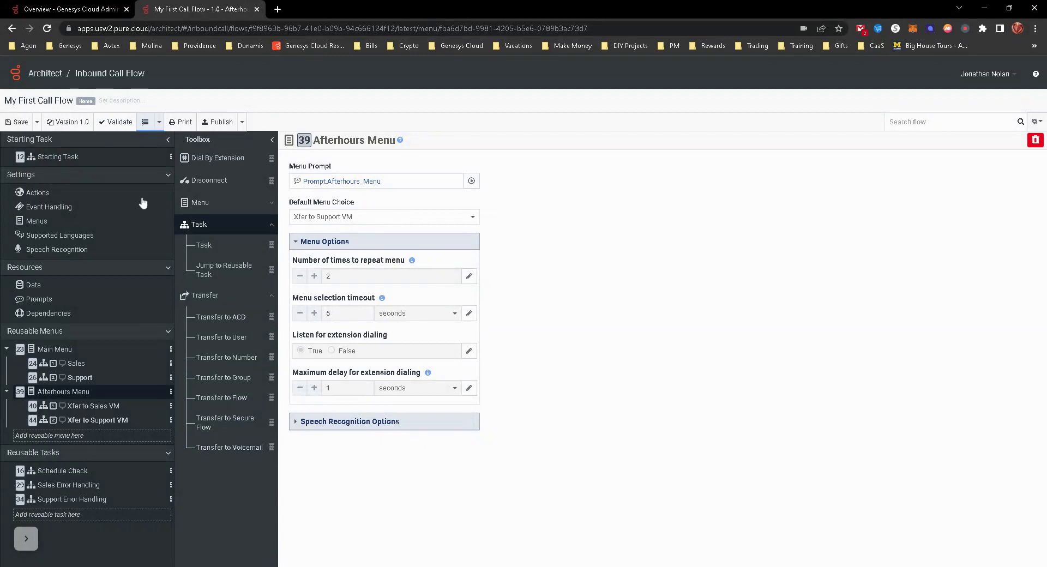
{"action": "left_click", "coordinate": [53, 158]}
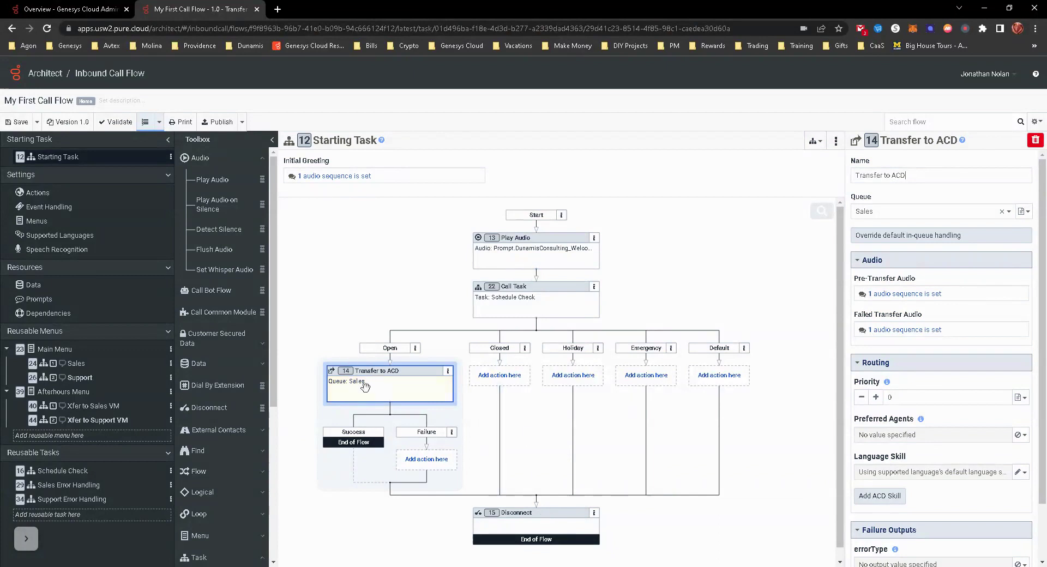
Step: Replace the Open path's Sales transfer with a Jump to Menu targeting Main Menu
{"action": "left_click", "coordinate": [448, 371]}
{"action": "left_click", "coordinate": [391, 461]}
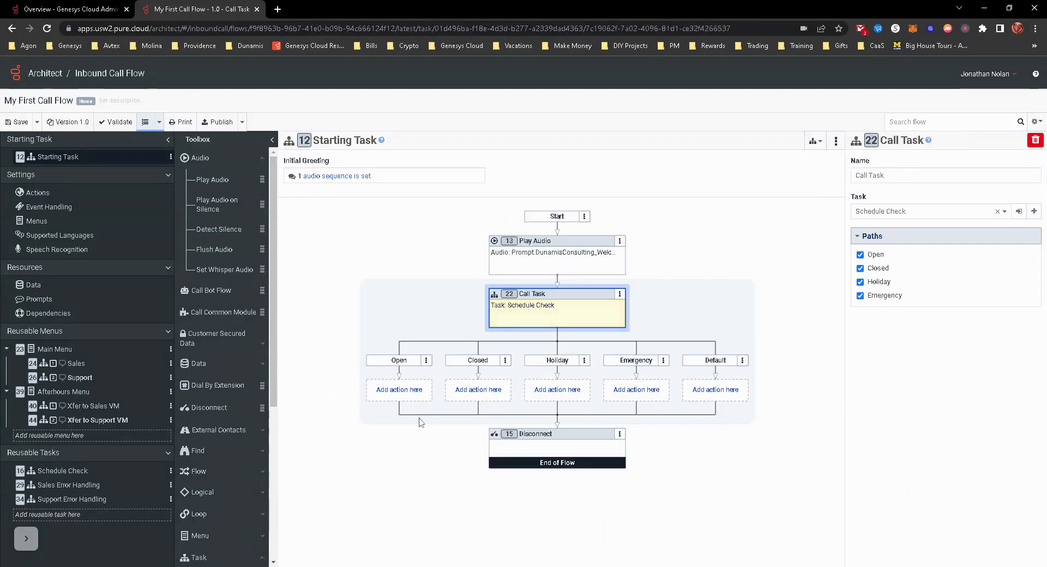
{"action": "left_click", "coordinate": [410, 388]}
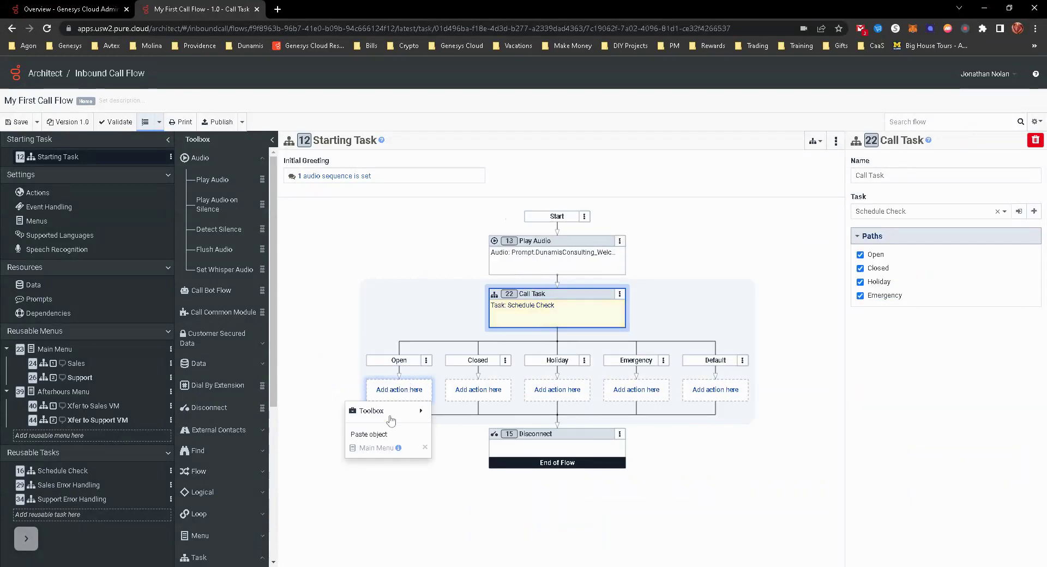
{"action": "mouse_move", "coordinate": [390, 413]}
{"action": "mouse_move", "coordinate": [477, 404]}
{"action": "mouse_move", "coordinate": [481, 383]}
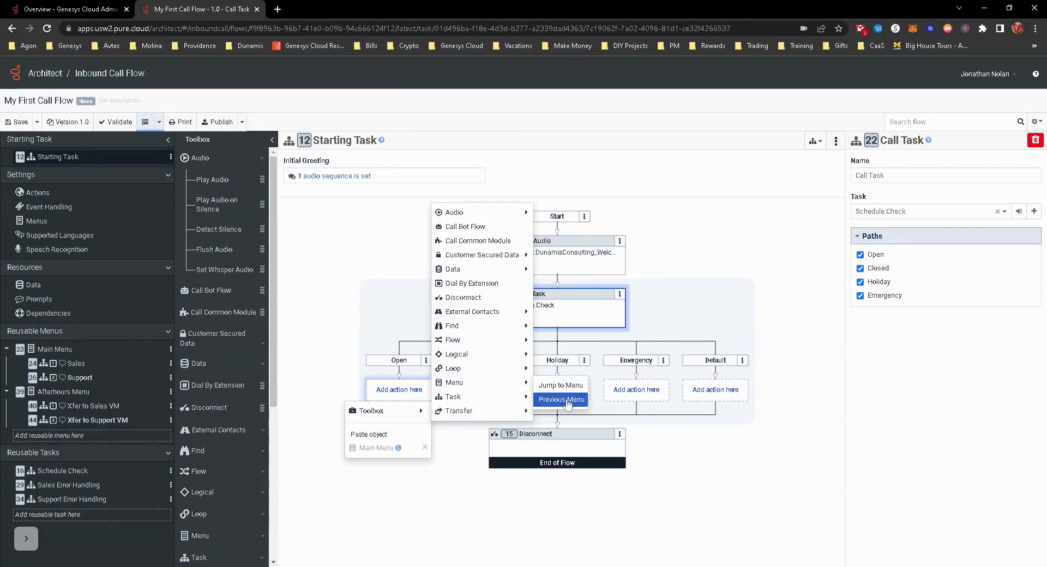
{"action": "left_click", "coordinate": [566, 390]}
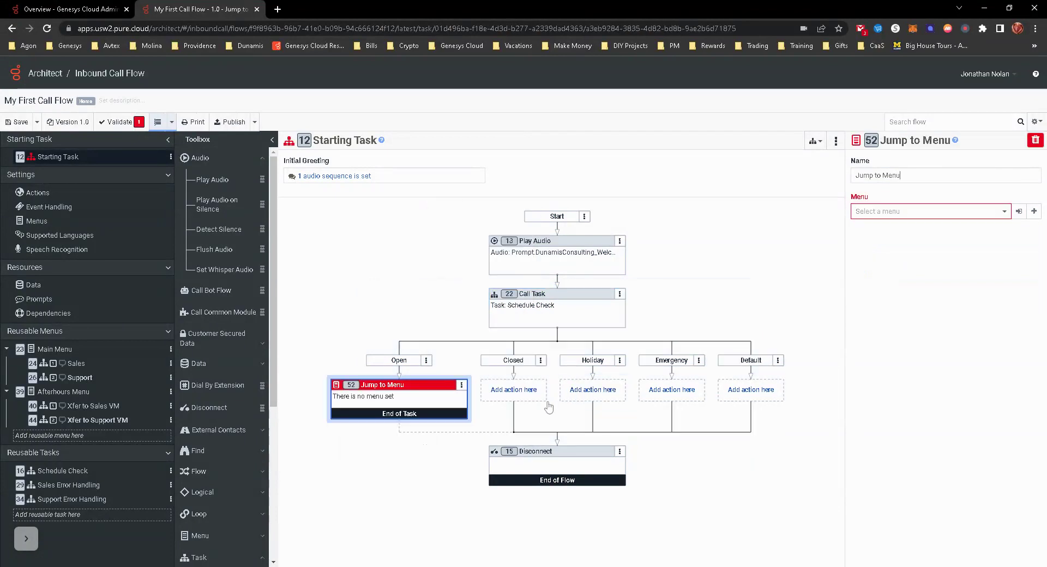
{"action": "left_click", "coordinate": [881, 213]}
{"action": "left_click", "coordinate": [889, 228]}
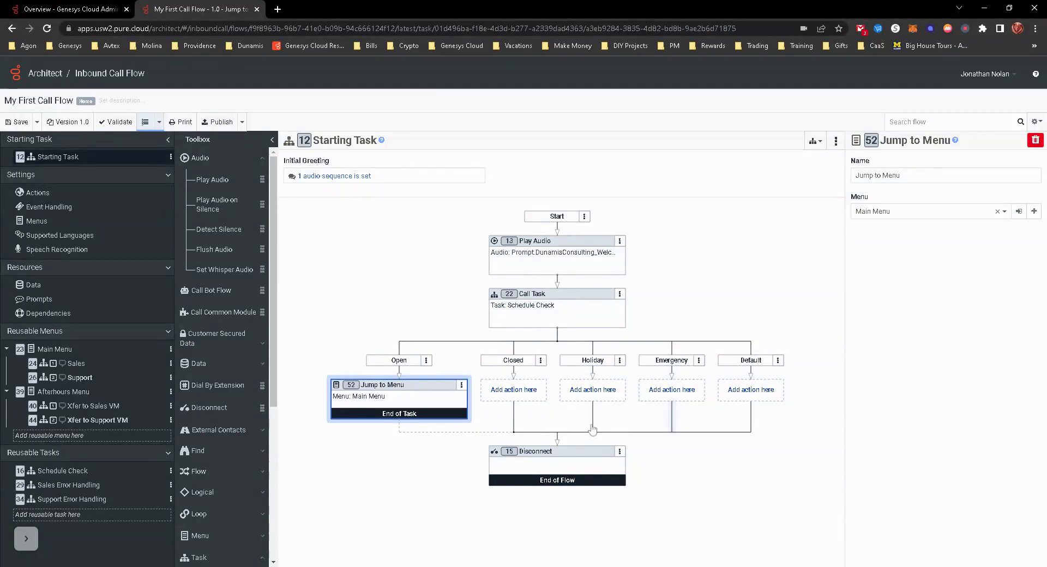
Step: Insert a Jump to Menu targeting Afterhours Menu above the Disconnect action
{"action": "right_click", "coordinate": [559, 448]}
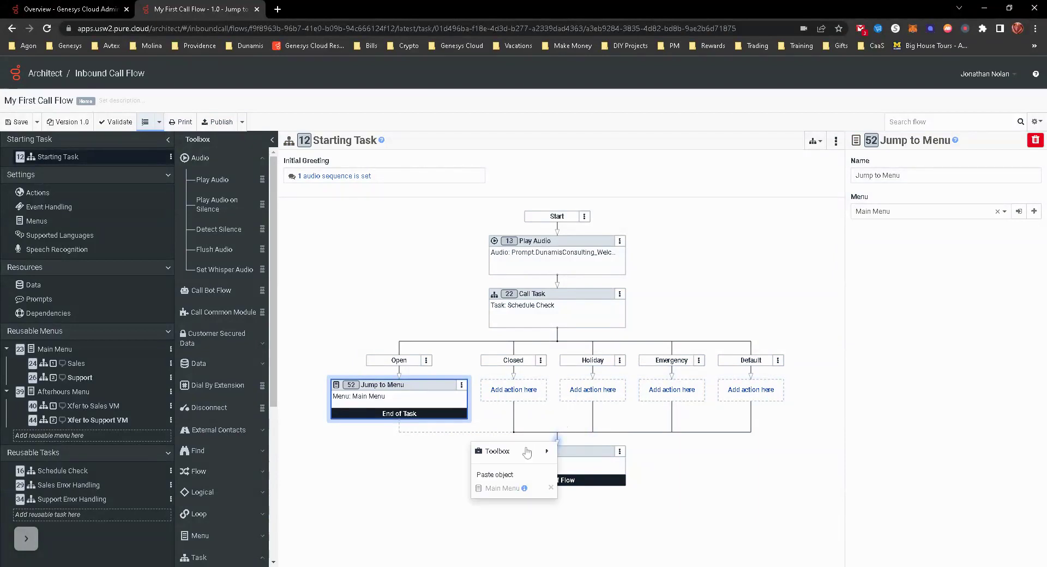
{"action": "mouse_move", "coordinate": [526, 452]}
{"action": "mouse_move", "coordinate": [610, 435]}
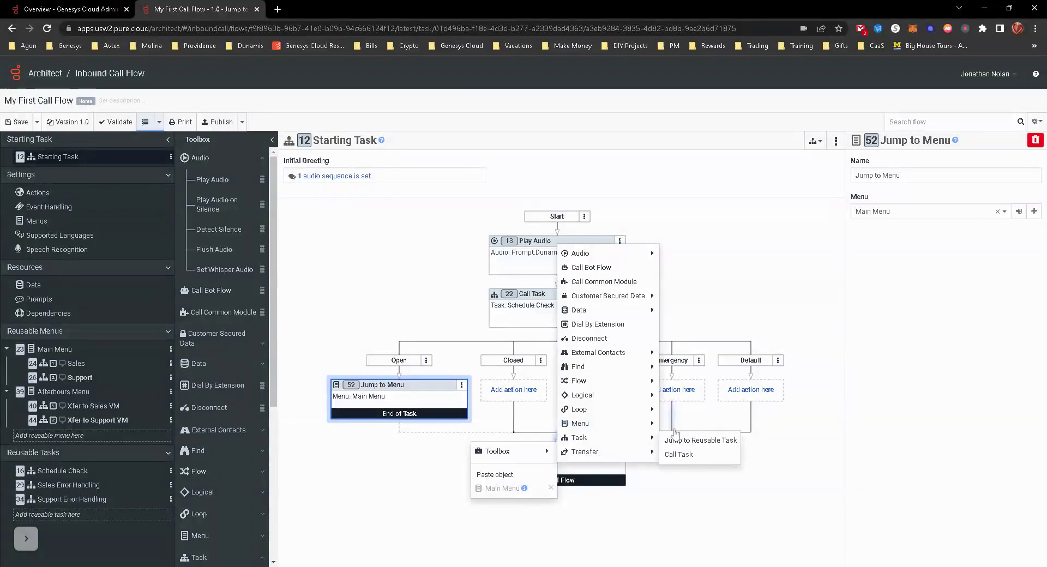
{"action": "left_click", "coordinate": [690, 424]}
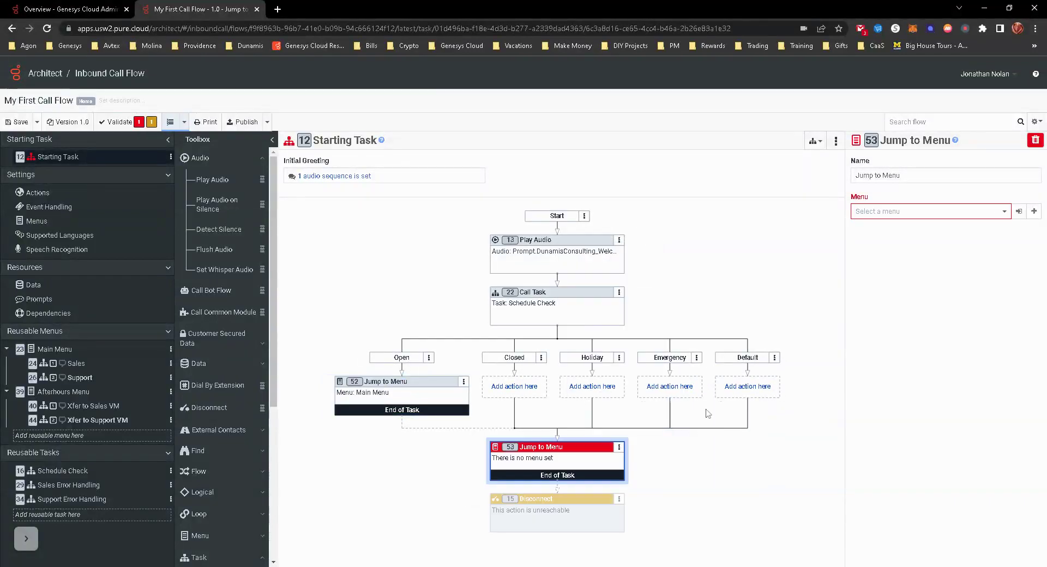
{"action": "left_click", "coordinate": [885, 211]}
{"action": "left_click", "coordinate": [893, 243]}
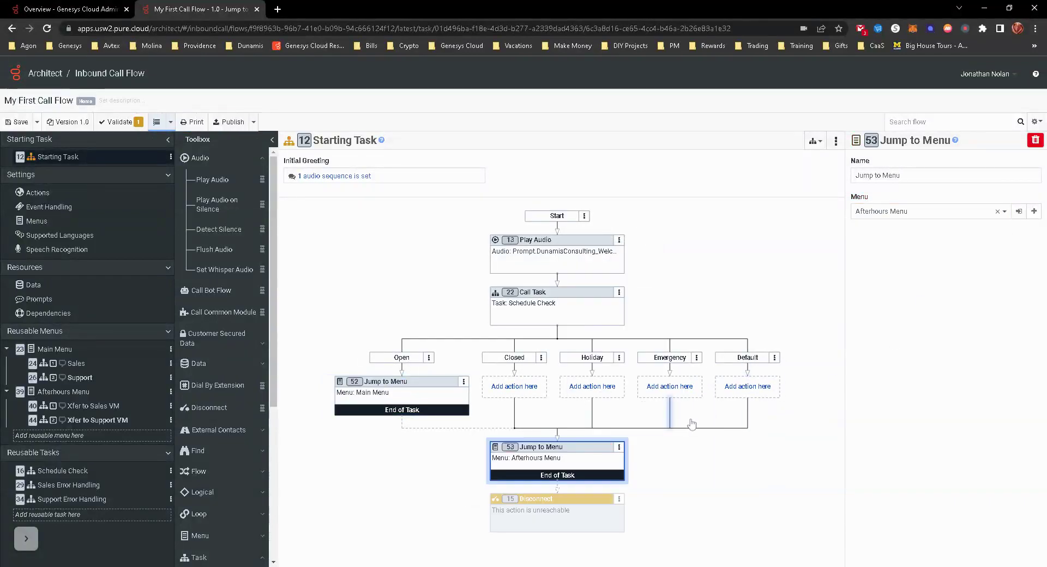
{"action": "left_click", "coordinate": [620, 498]}
Step: Delete the unreachable Disconnect action after the Afterhours Menu jump
{"action": "mouse_move", "coordinate": [590, 482]}
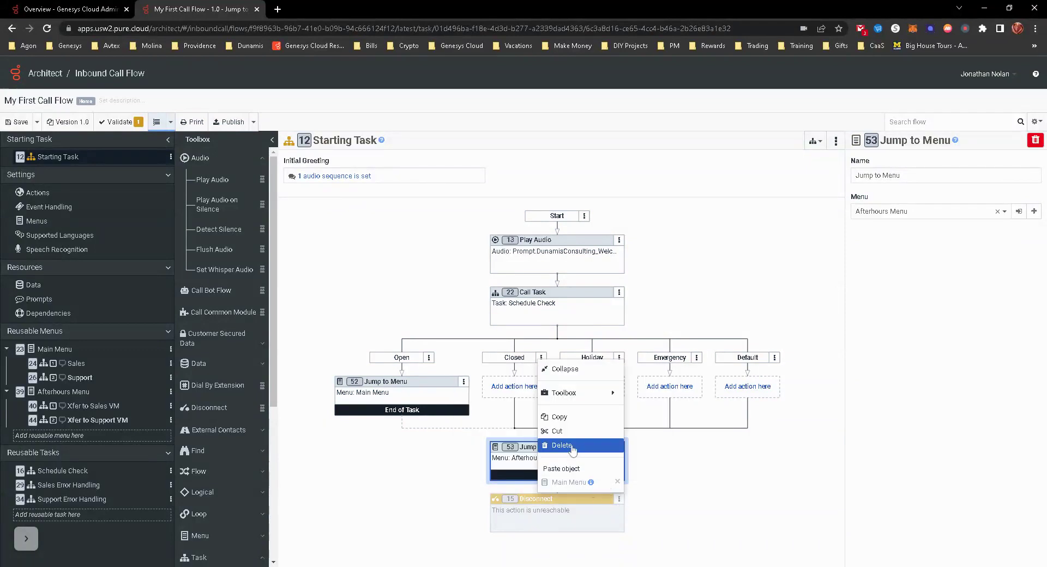
{"action": "left_click", "coordinate": [570, 449]}
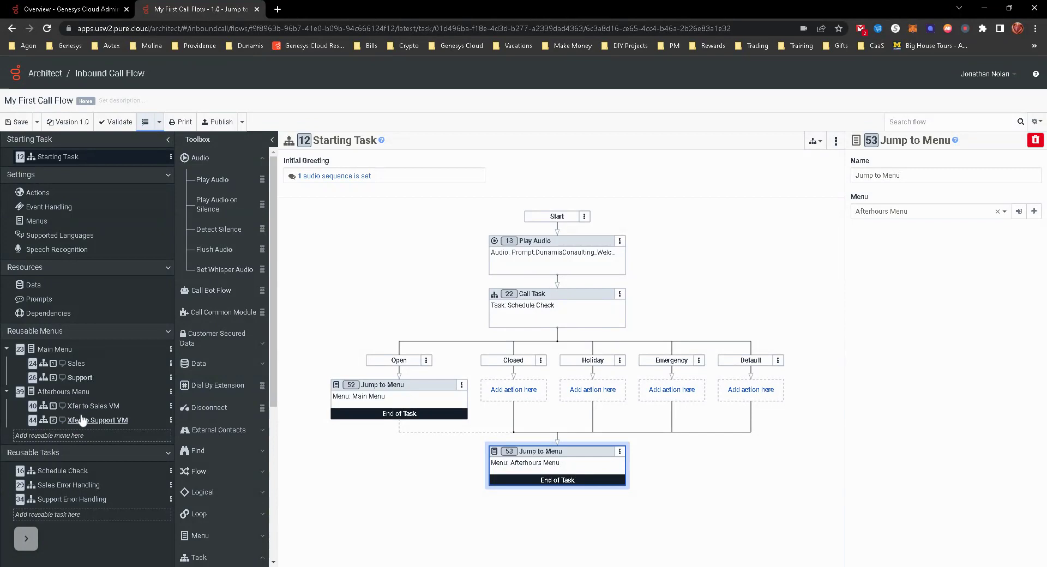
{"action": "left_click", "coordinate": [409, 392]}
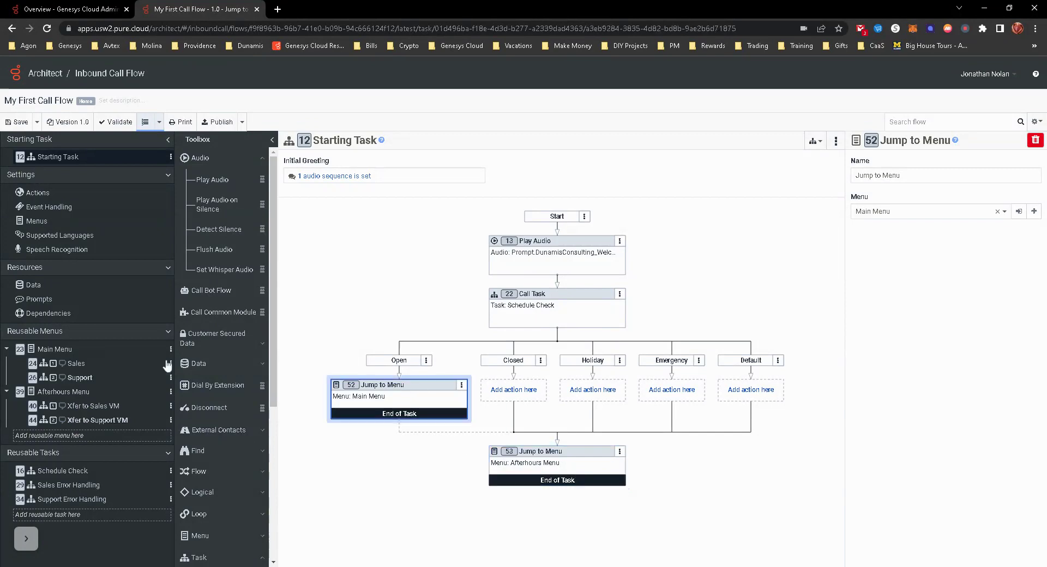